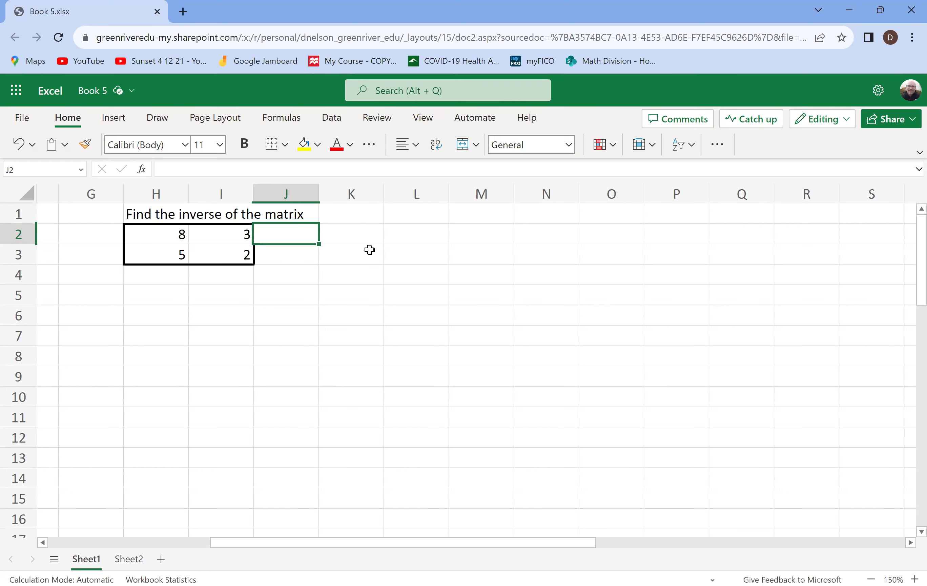
# Enter 1 in J2 and 0 in K2 as the first row of the identity matrix beside the given matrix
pyautogui.write('1')
pyautogui.press('Tab')
pyautogui.write('0')
pyautogui.press('Up')
pyautogui.press('Down')
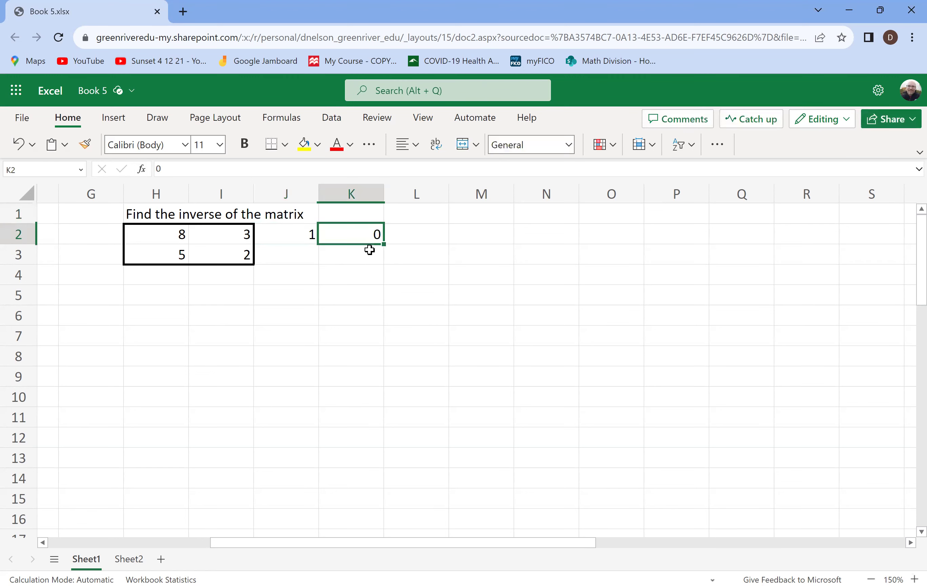
# Enter 0 in J3 and 1 in K3 as the second row of the identity matrix
pyautogui.press('Down')
pyautogui.press('Left')
pyautogui.write('1')
pyautogui.press('BackSpace')
pyautogui.write('01')
pyautogui.press('BackSpace')
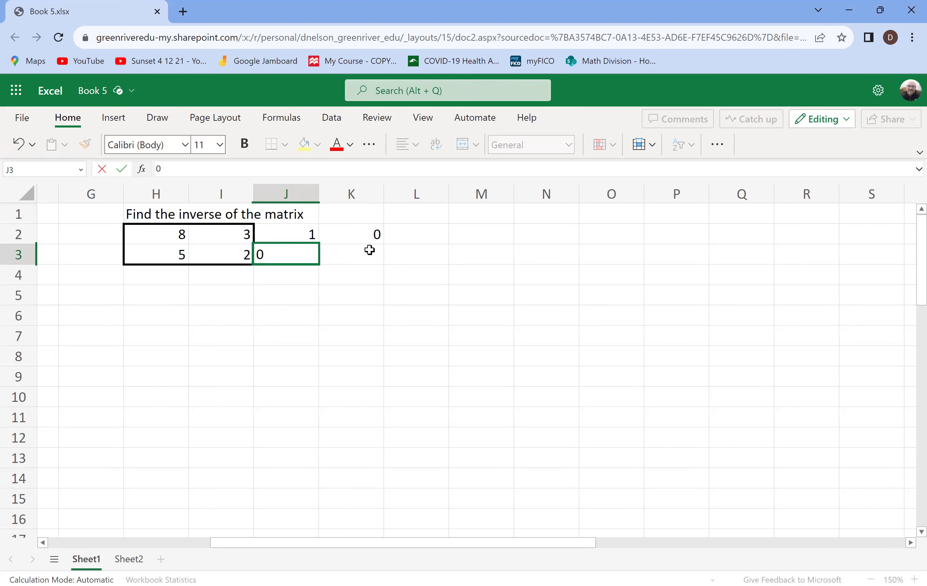
pyautogui.press('Tab')
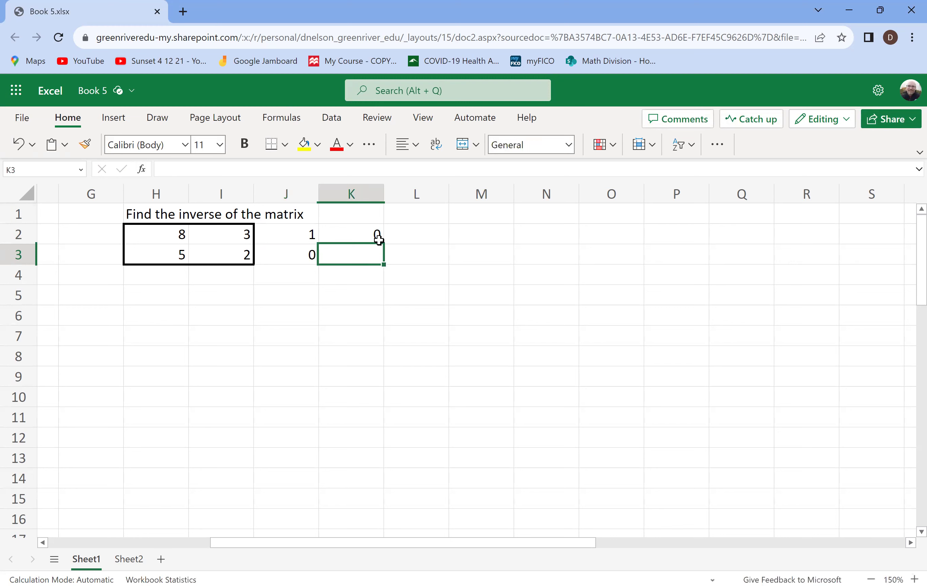
pyautogui.write('1')
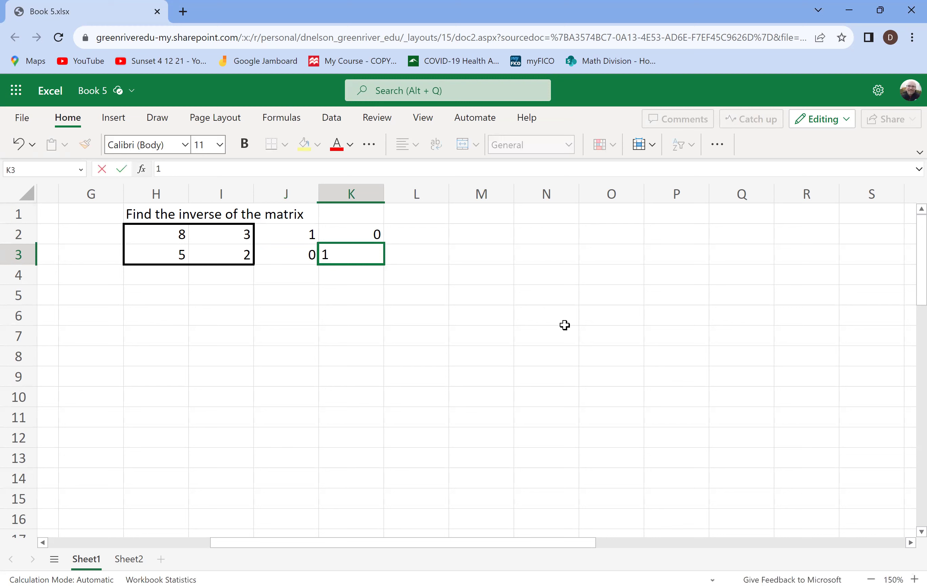
pyautogui.press('Return')
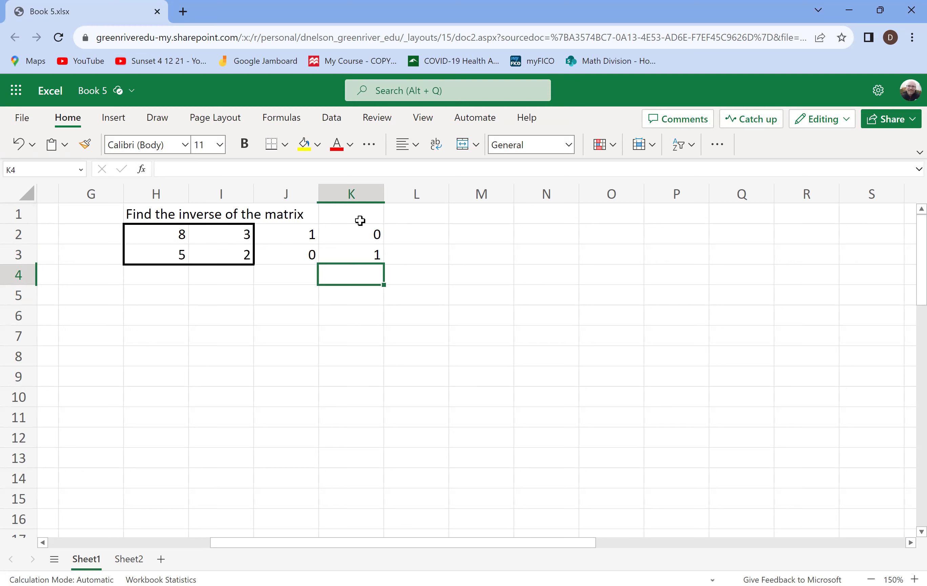
# Carry the first row's leading entry into H5 with the formula =H2
pyautogui.click(209, 239)
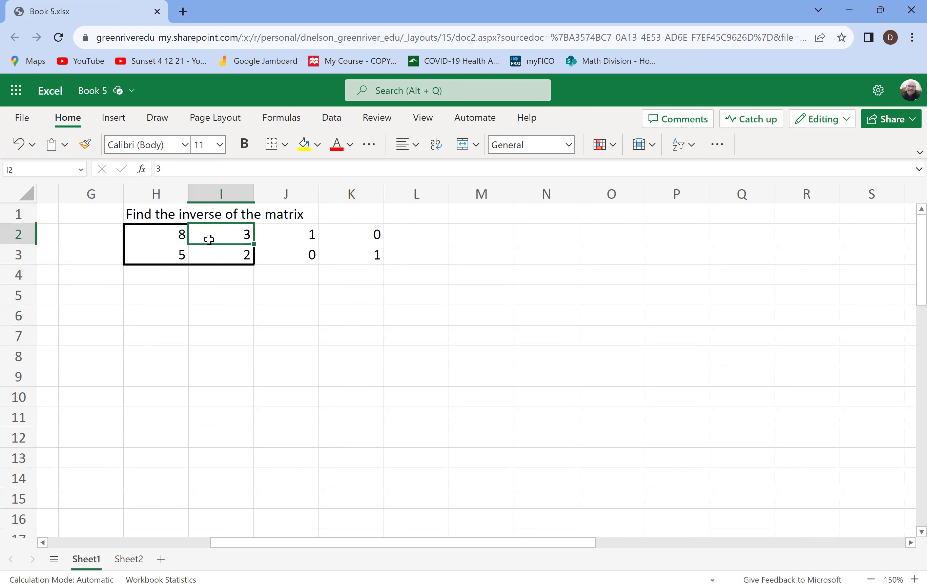
pyautogui.click(167, 293)
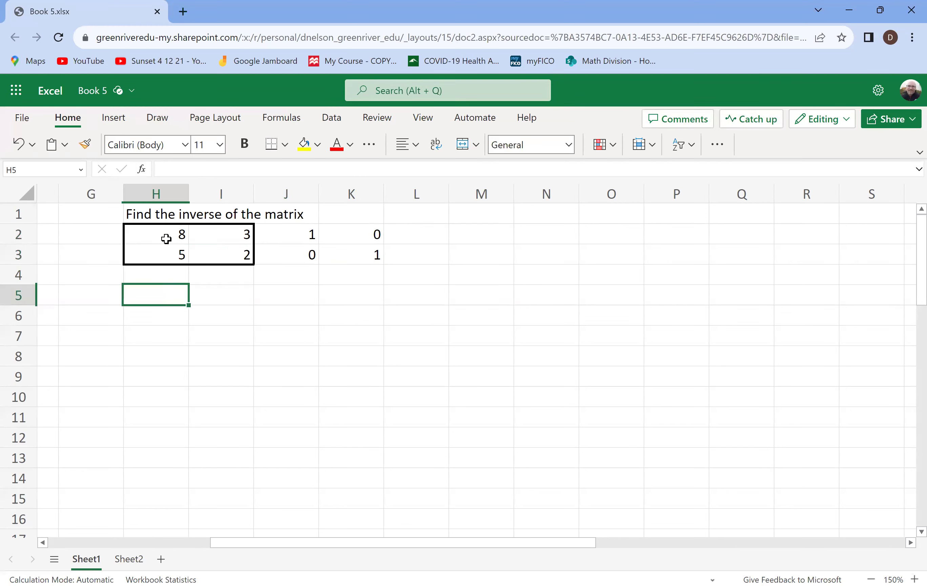
pyautogui.click(166, 238)
pyautogui.click(178, 296)
pyautogui.write('=')
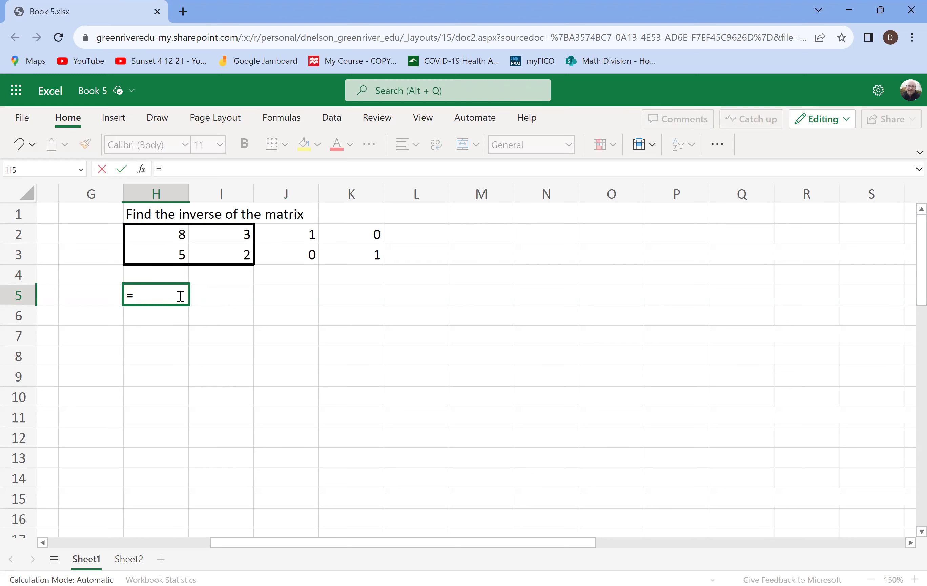
pyautogui.click(157, 238)
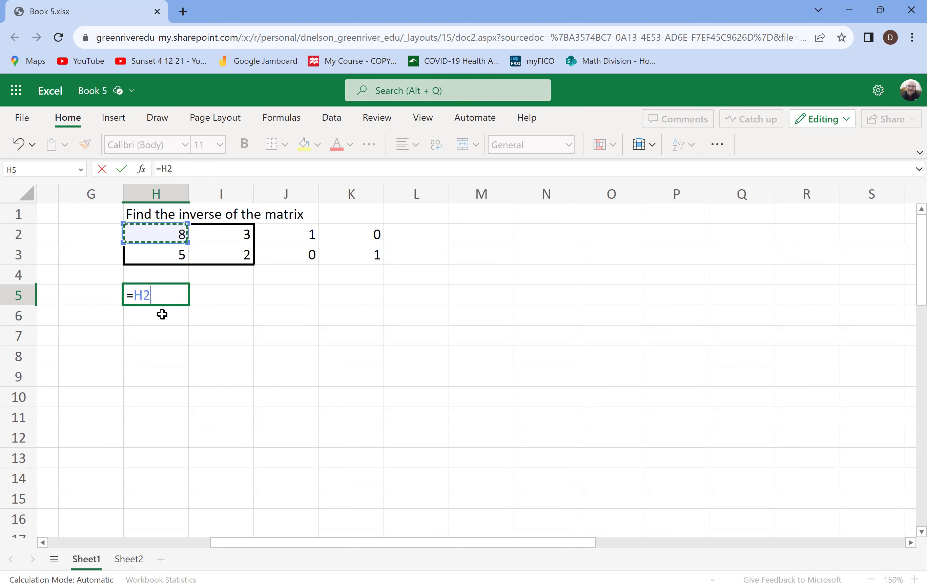
pyautogui.press('Return')
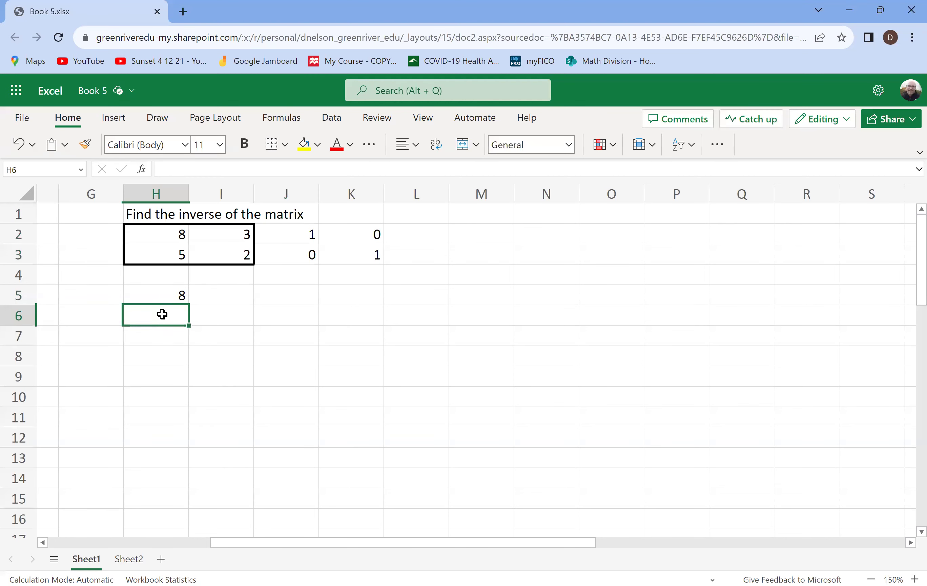
# Enter the row-operation formula =-5*H2+8*H3 in H6
pyautogui.write('=')
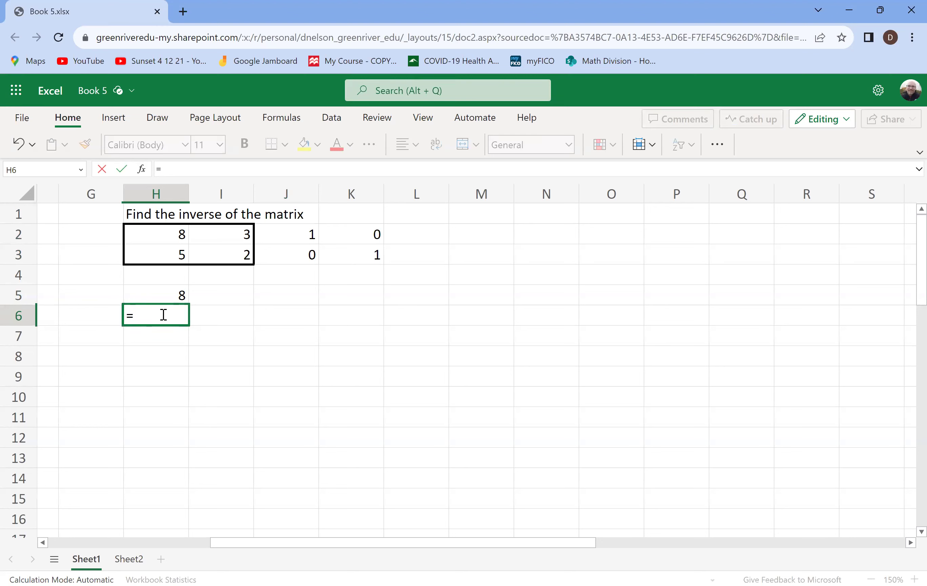
pyautogui.write('-5*')
pyautogui.click(147, 236)
pyautogui.write('+')
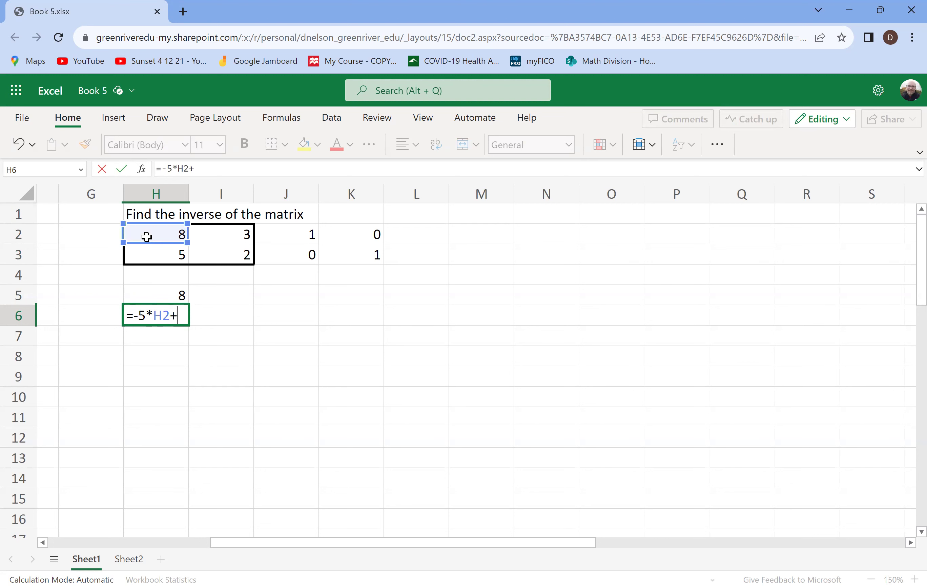
pyautogui.write('8*')
pyautogui.click(157, 257)
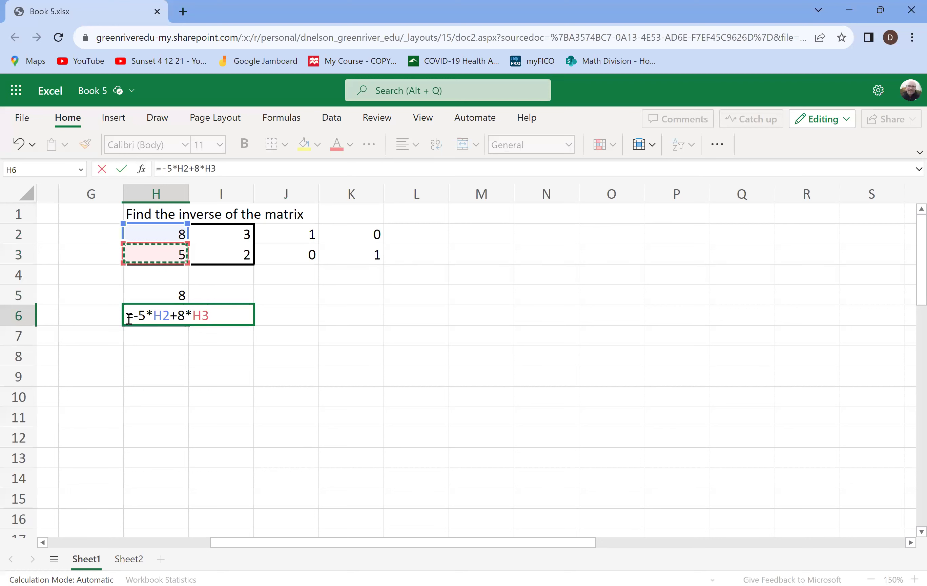
pyautogui.click(146, 315)
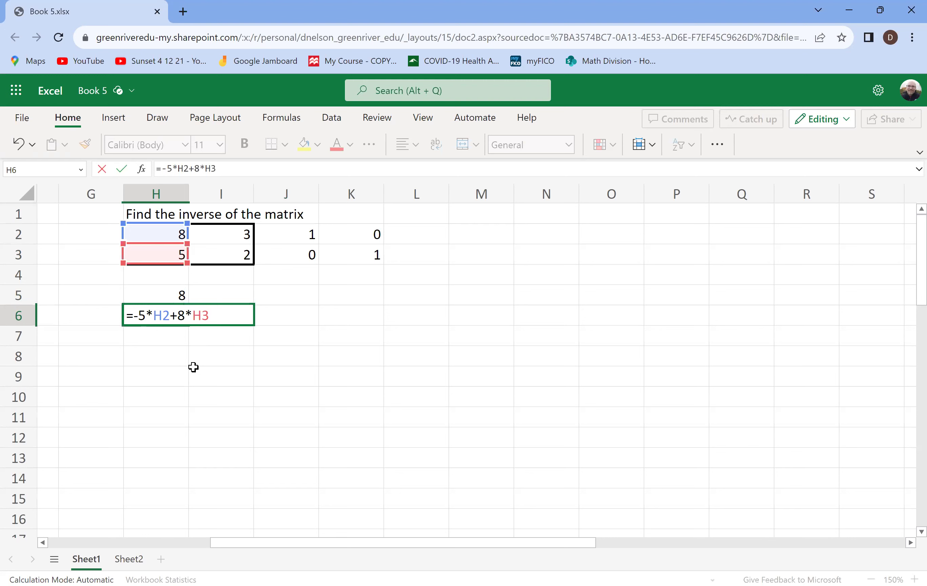
pyautogui.press('Return')
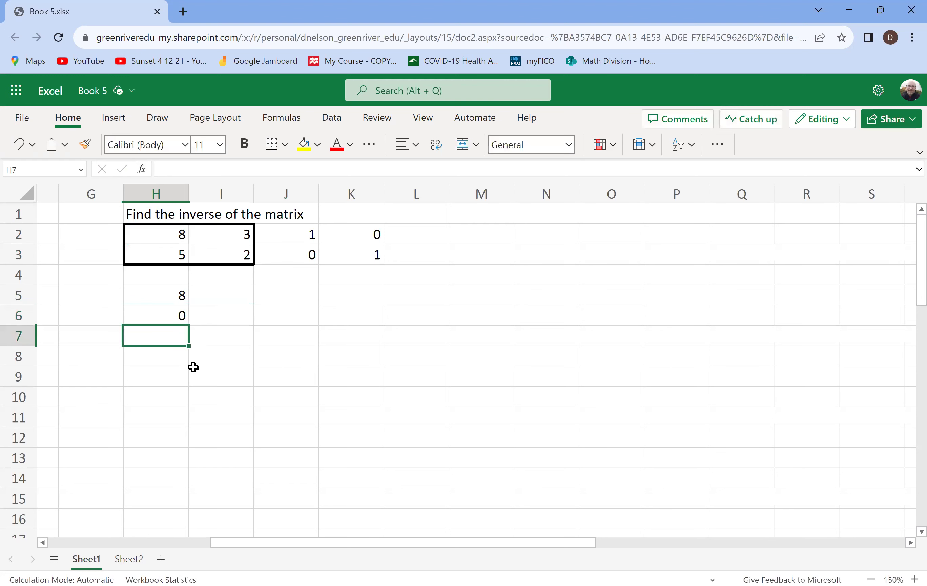
# Fill the formulas in H5:H6 across to column K
pyautogui.press('Up')
pyautogui.press('Up')
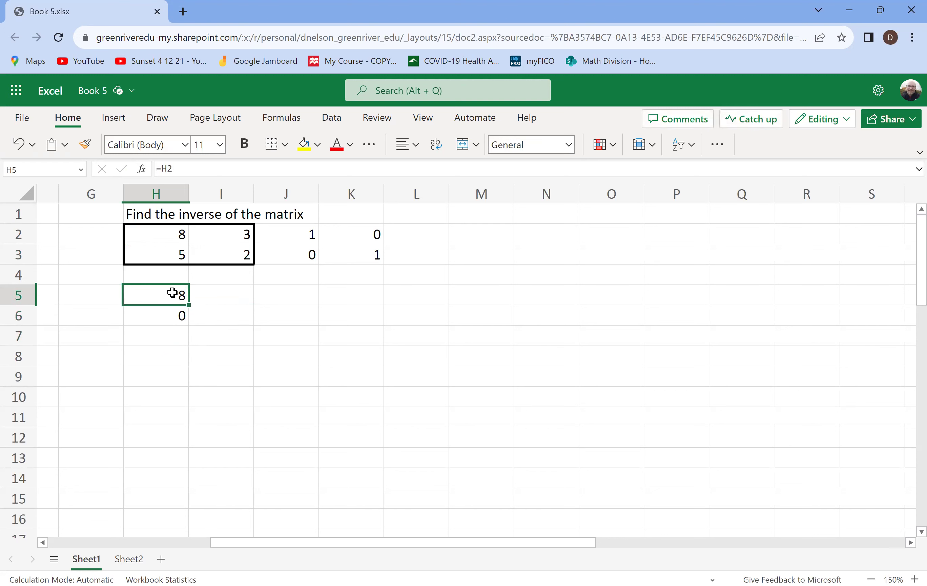
pyautogui.moveTo(172, 292); pyautogui.dragTo(176, 312)
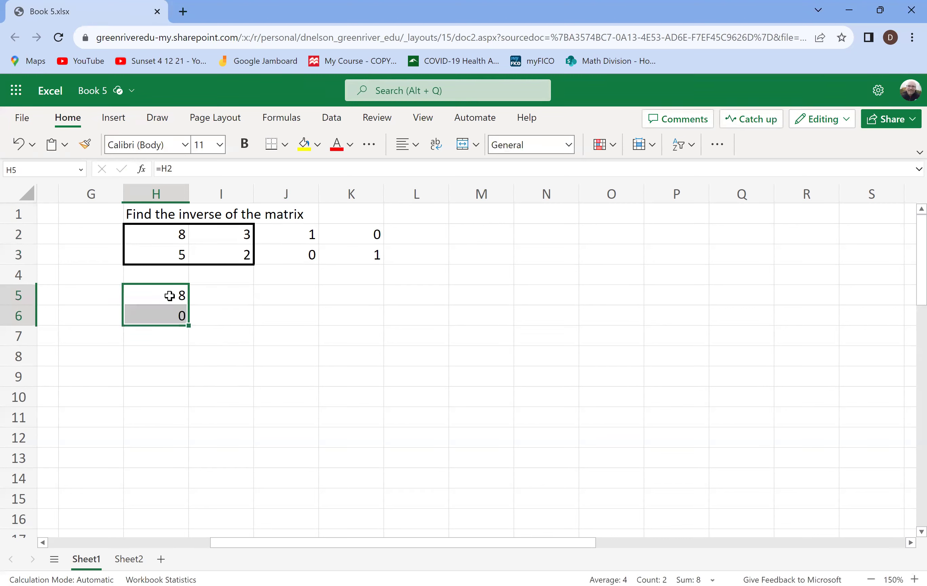
pyautogui.moveTo(189, 326); pyautogui.dragTo(346, 317)
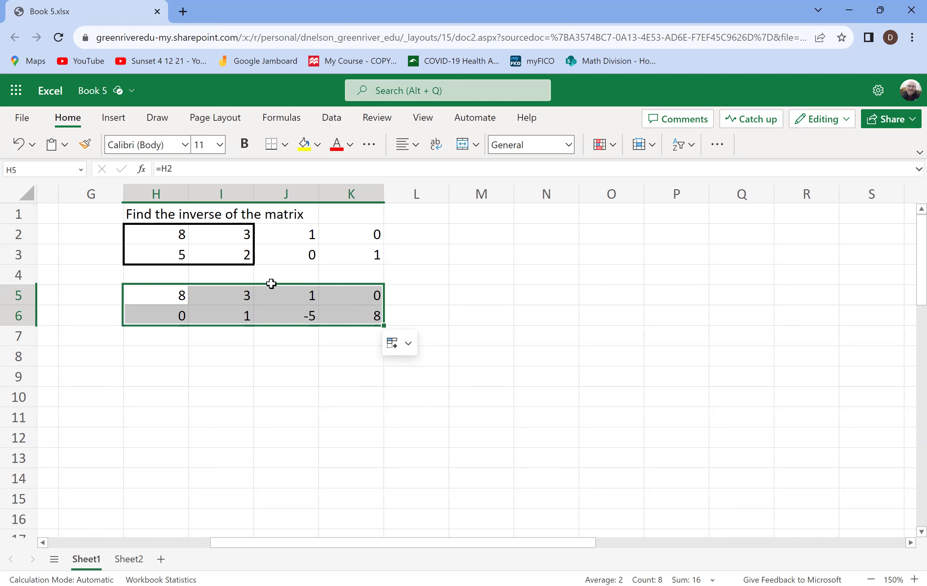
pyautogui.click(170, 320)
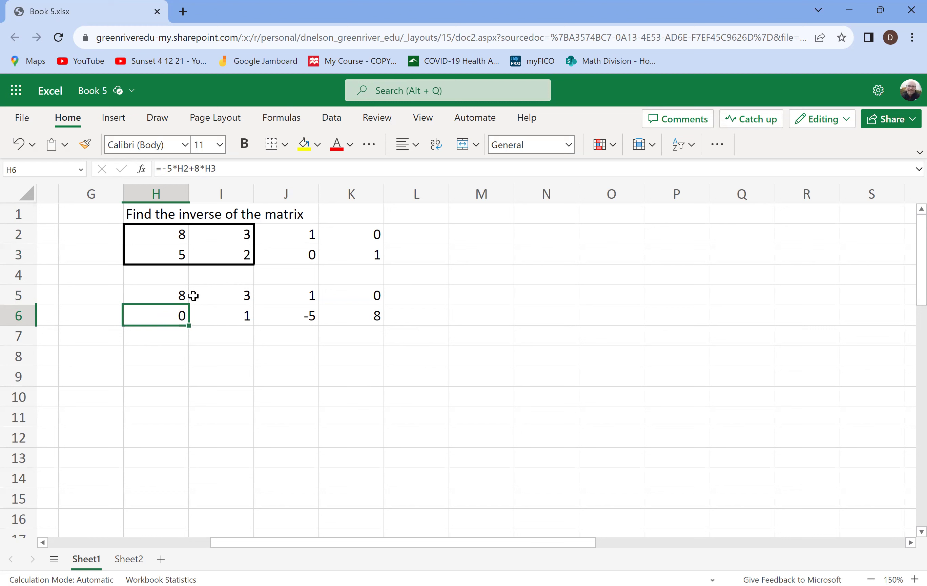
pyautogui.click(223, 318)
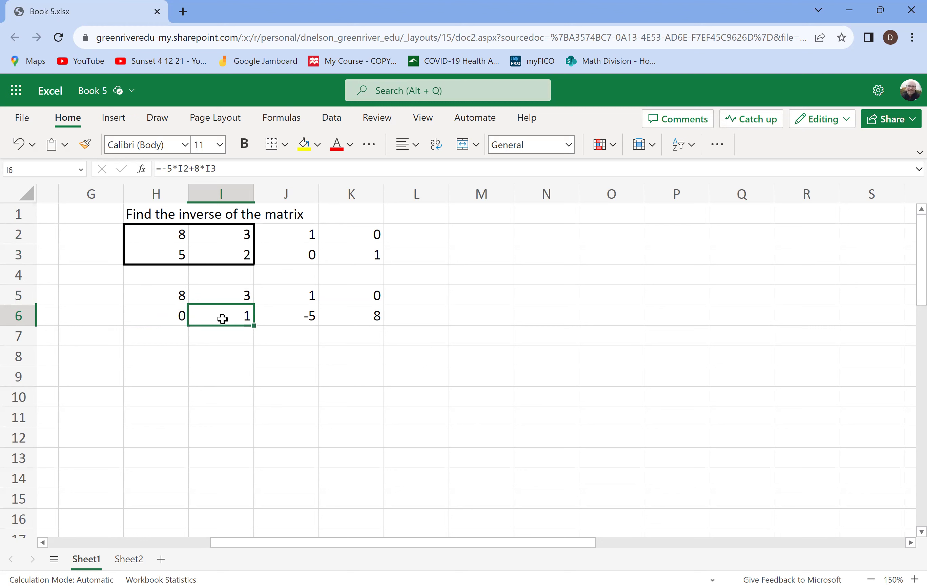
pyautogui.click(225, 297)
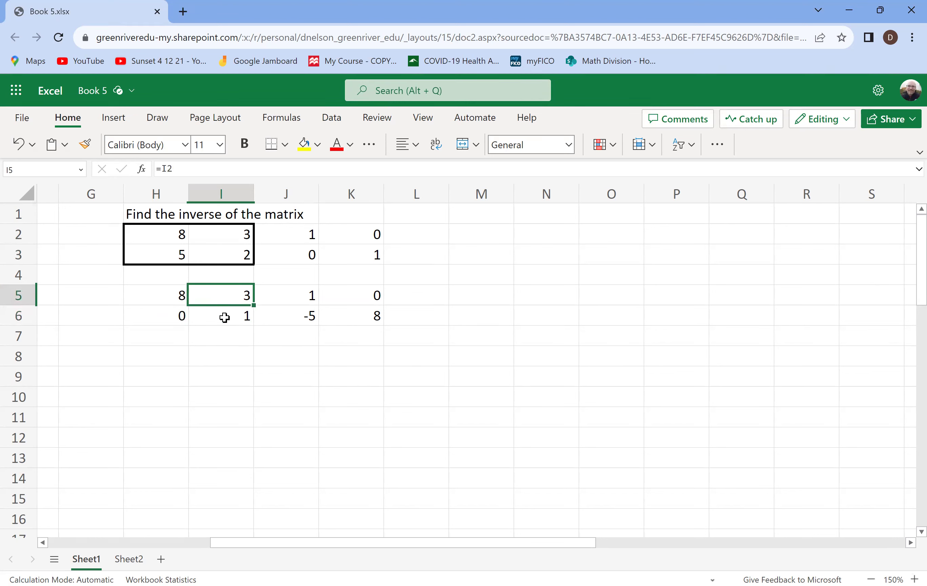
# Enter the row-operation formula =-3*H6+H5 in H8 to start the next augmented matrix
pyautogui.click(169, 377)
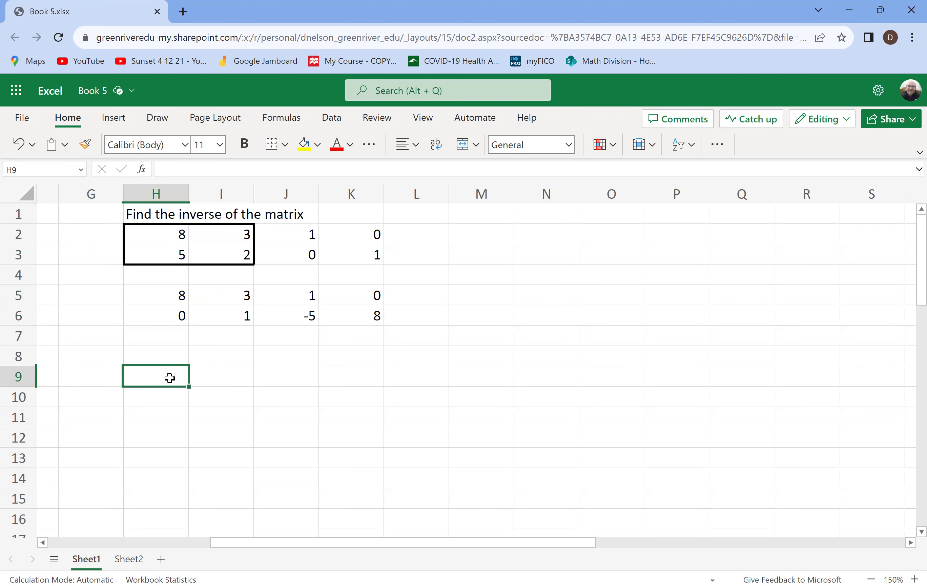
pyautogui.click(176, 355)
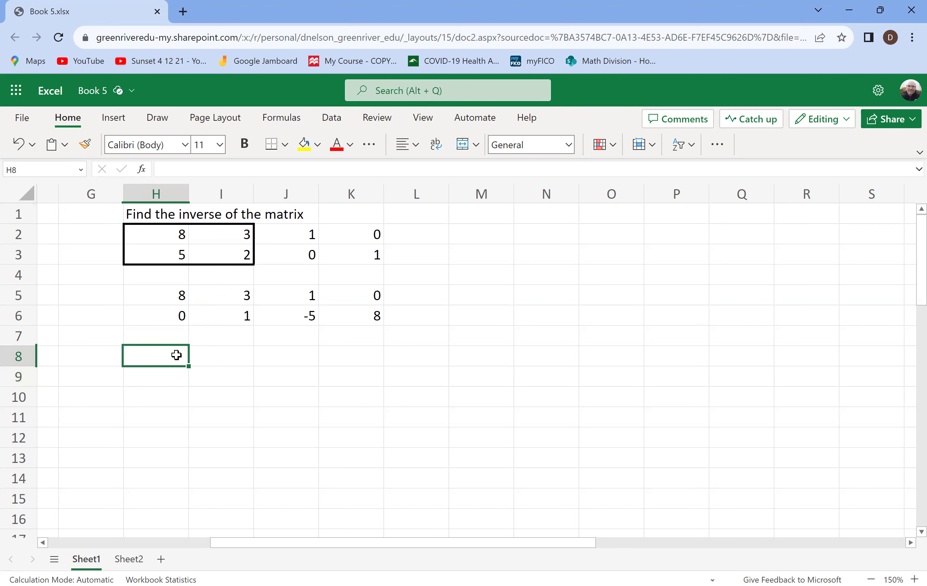
pyautogui.write('-3')
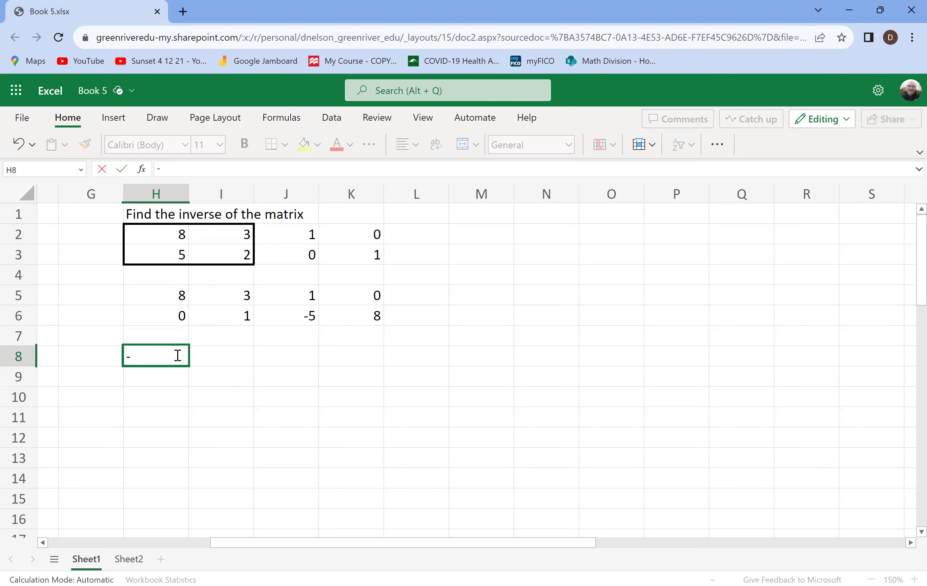
pyautogui.press('BackSpace')
pyautogui.press('BackSpace')
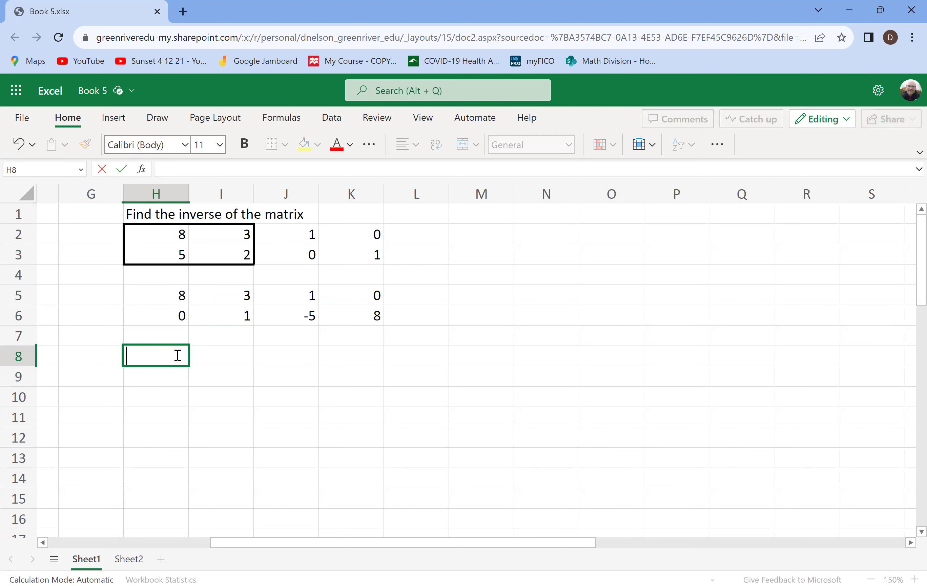
pyautogui.write('=')
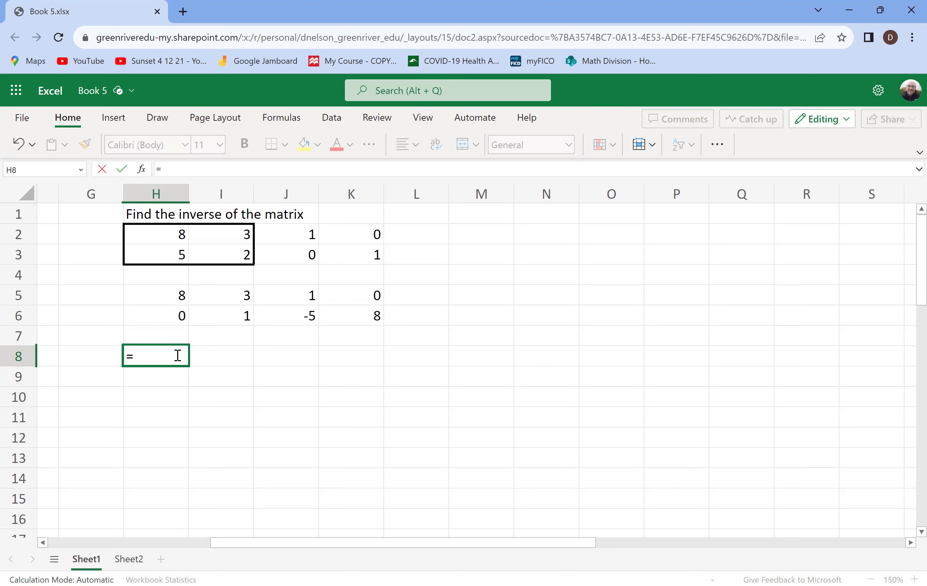
pyautogui.write('-3*')
pyautogui.click(160, 320)
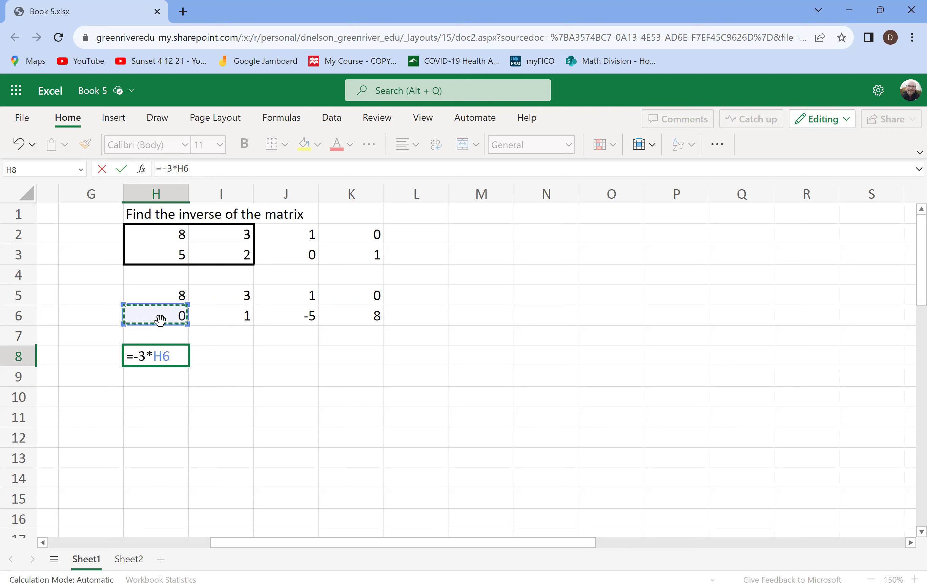
pyautogui.write('+')
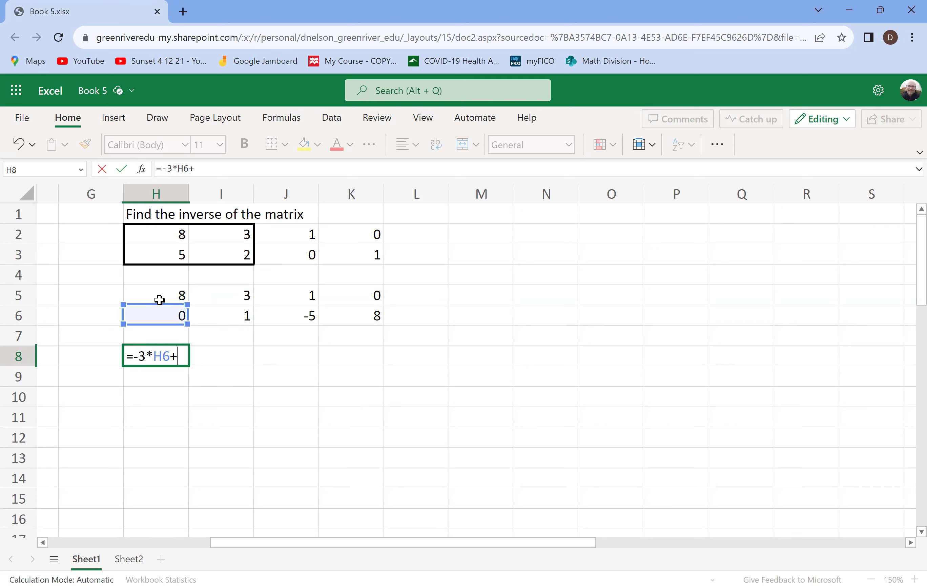
pyautogui.click(159, 299)
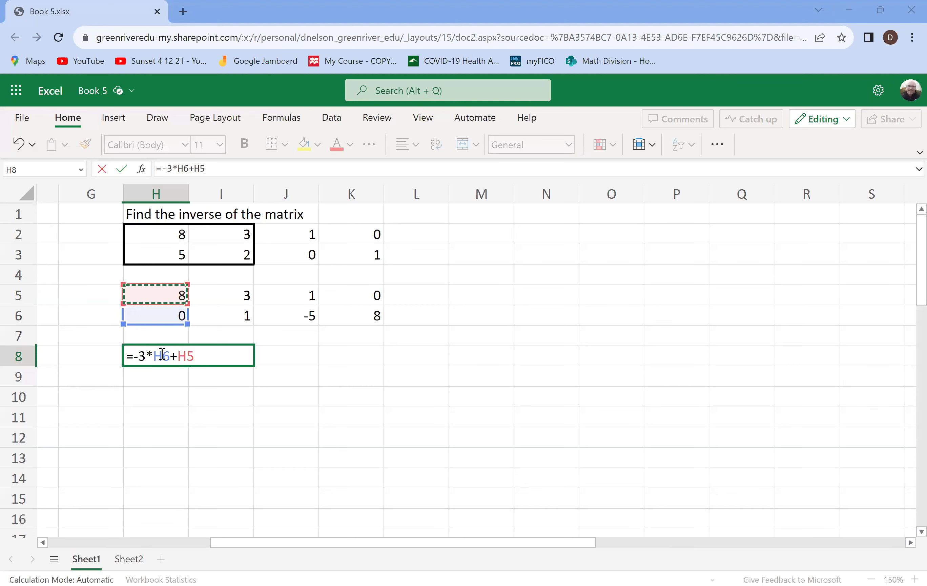
pyautogui.press('Return')
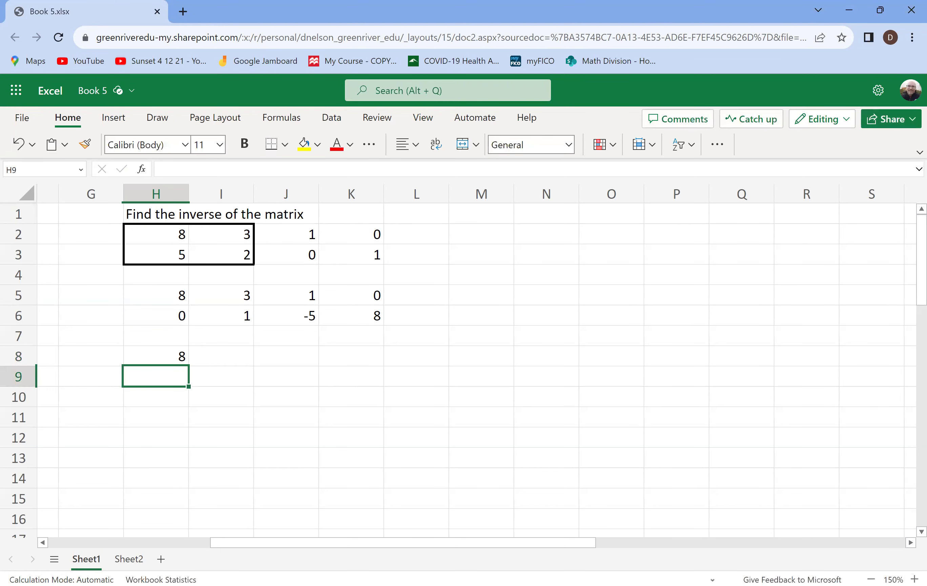
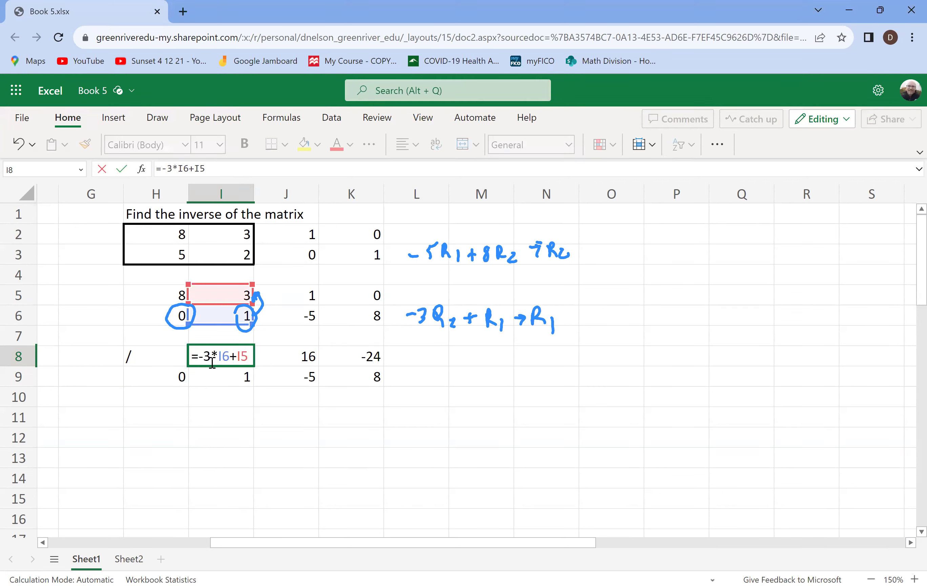
# Check the row-operation formulas in I8 and J8 without altering them, and select H8
pyautogui.press('Return')
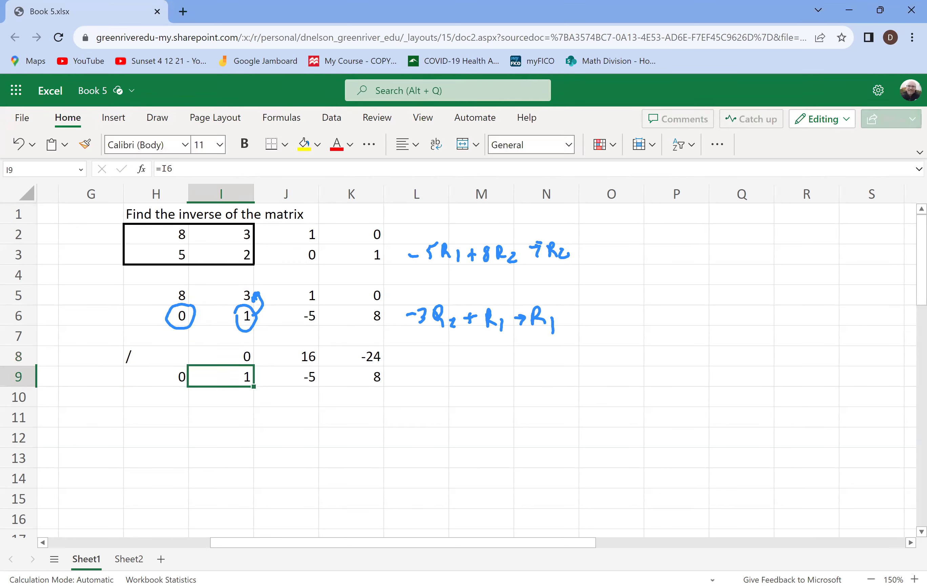
pyautogui.click(300, 352)
pyautogui.doubleClick(300, 352)
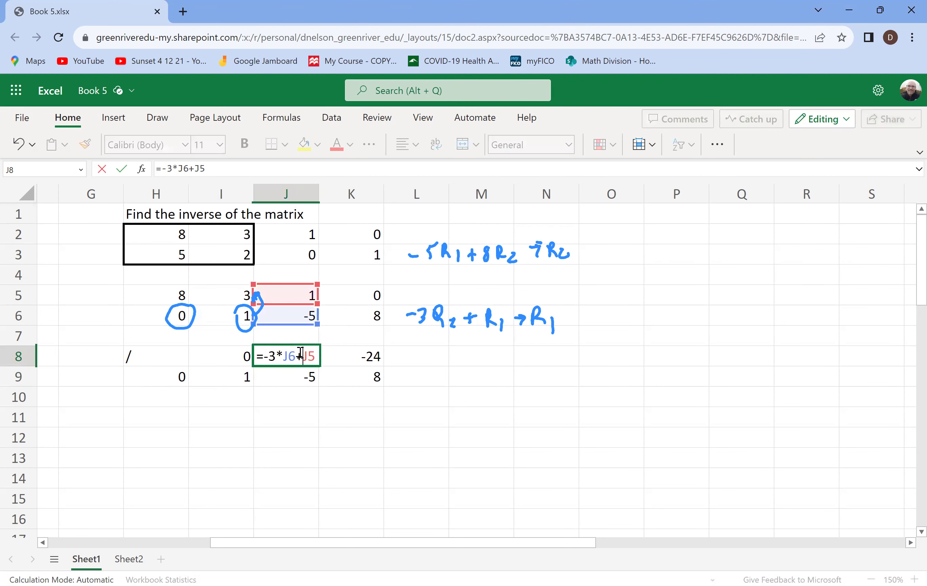
pyautogui.press('Return')
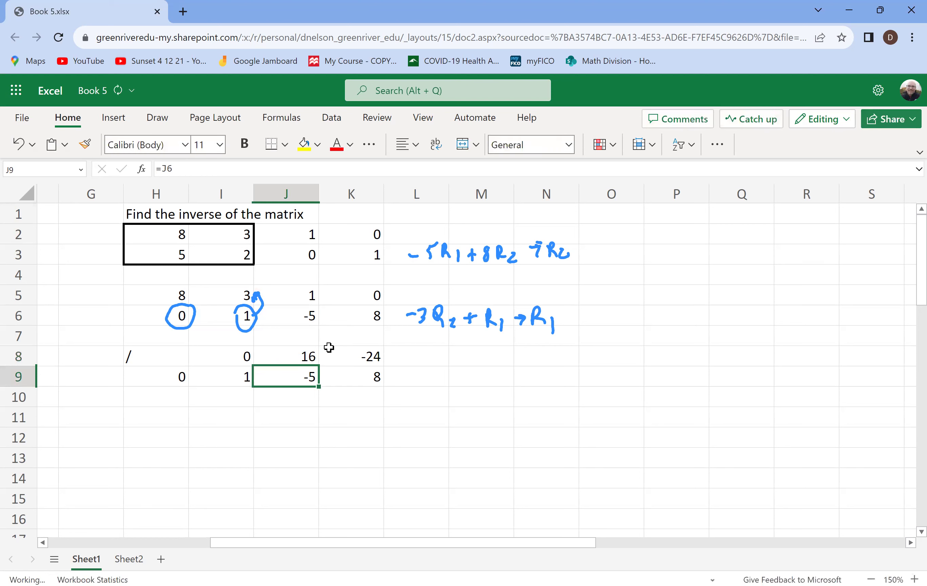
pyautogui.click(171, 346)
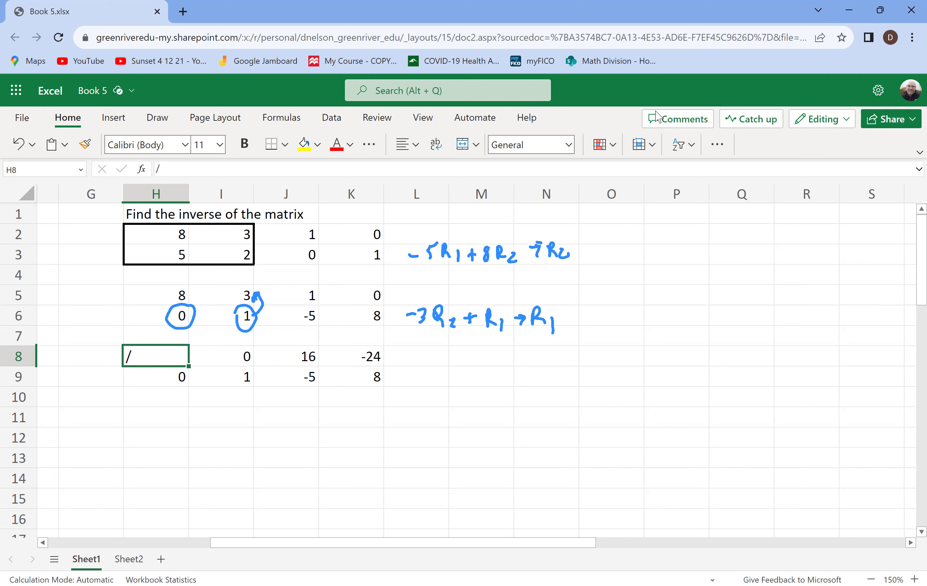
# Undo the accidental slash entry in H8 to bring back its row-operation formula
pyautogui.click(20, 147)
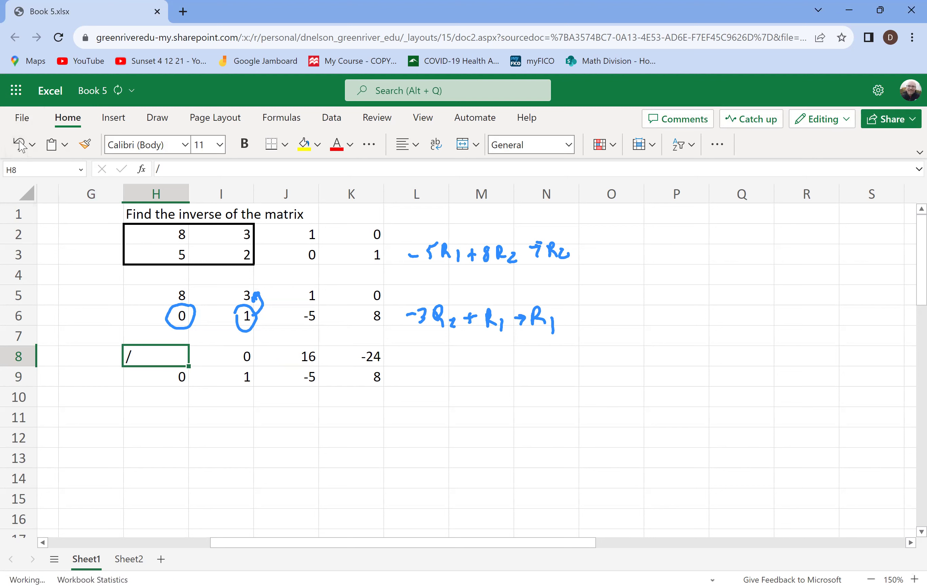
pyautogui.click(20, 146)
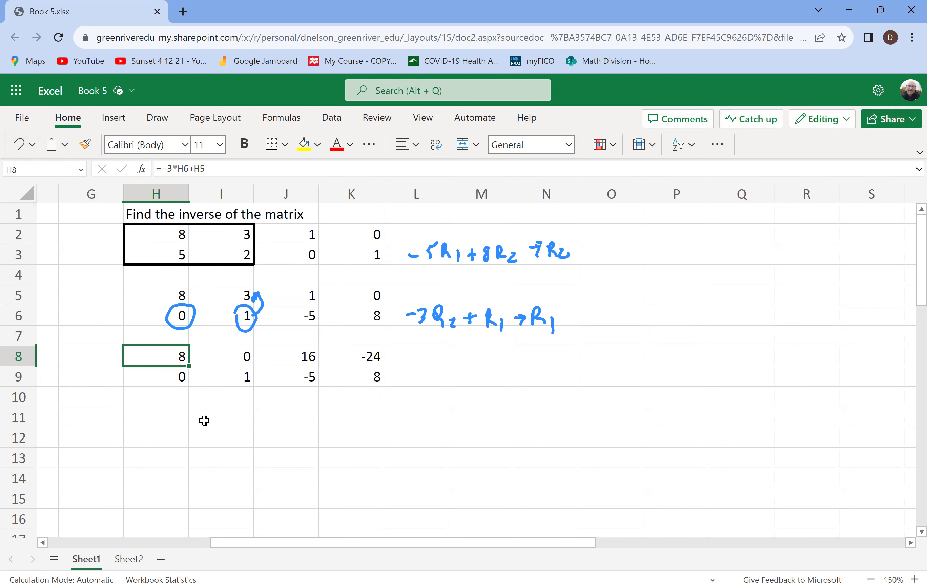
pyautogui.click(175, 413)
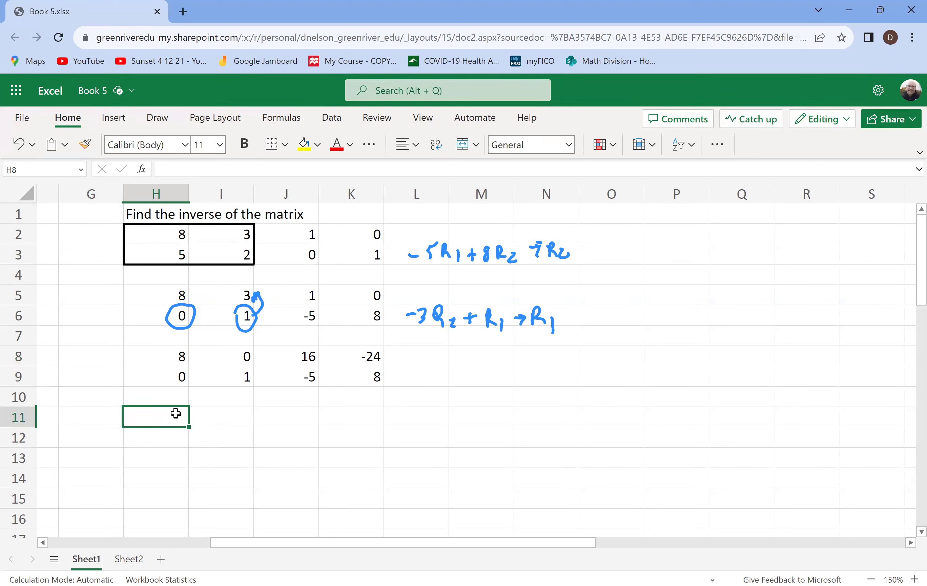
pyautogui.click(172, 357)
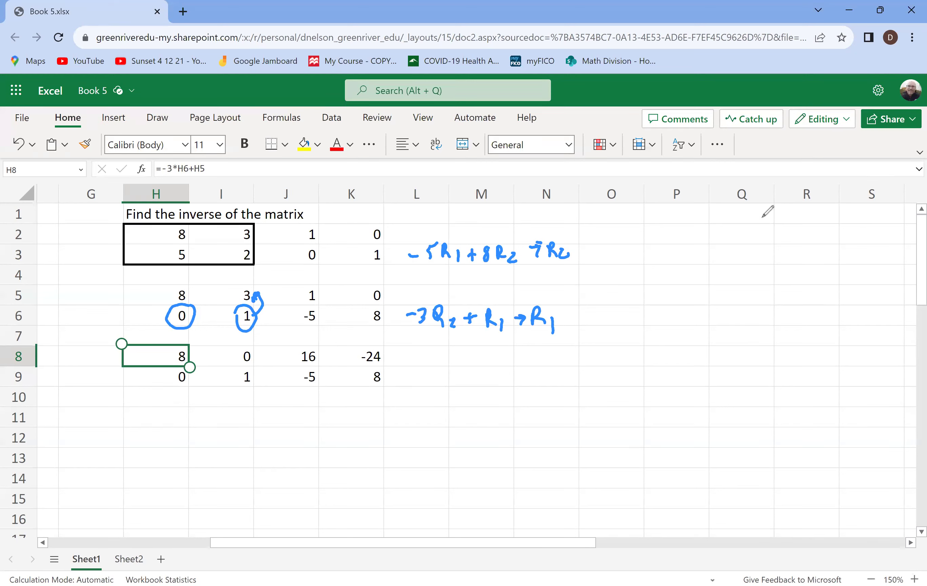
# Handwrite the row operation 1/8·R1→R1 beside the augmented matrix in rows 8 and 9
pyautogui.moveTo(421, 347); pyautogui.dragTo(421, 356)
pyautogui.moveTo(414, 360)
pyautogui.mouseDown()
pyautogui.moveTo(426, 359)
pyautogui.moveTo(419, 375)
pyautogui.moveTo(448, 374)
pyautogui.moveTo(453, 364)
pyautogui.moveTo(458, 373)
pyautogui.moveTo(490, 362)
pyautogui.moveTo(499, 368)
pyautogui.mouseUp()
pyautogui.click(437, 362)
pyautogui.moveTo(500, 350); pyautogui.dragTo(515, 371)
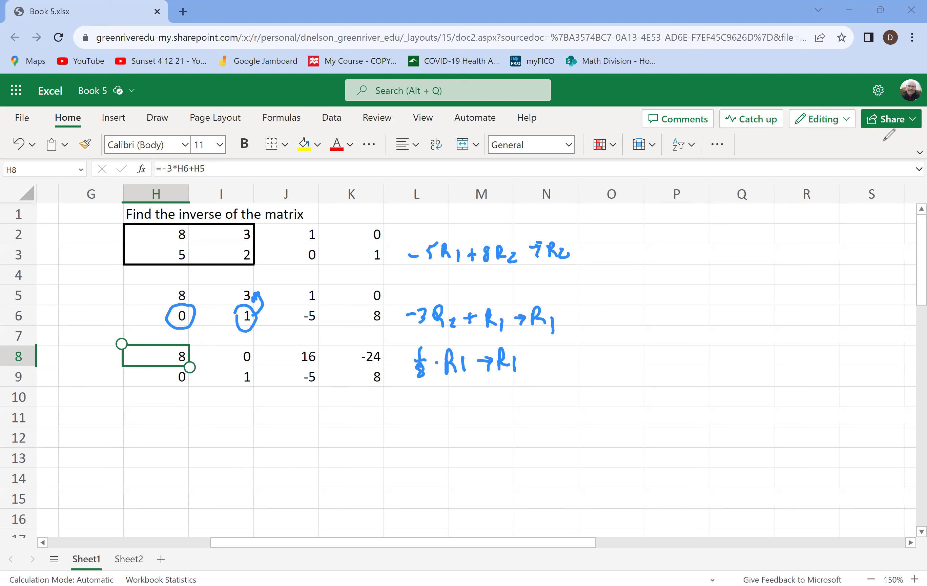
# Enter the formula =H8/8 in H11 to scale the first row of the next augmented matrix
pyautogui.click(158, 410)
pyautogui.write('=')
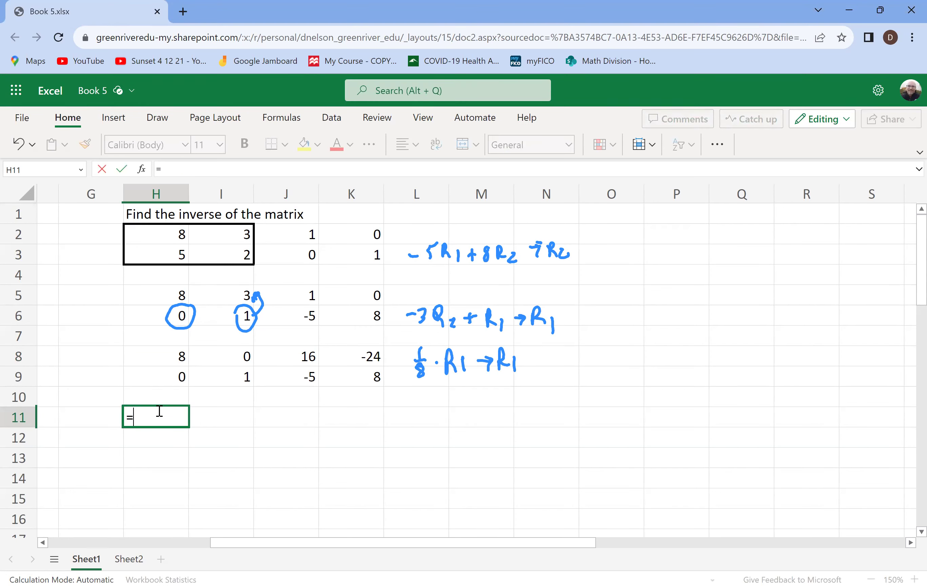
pyautogui.click(183, 355)
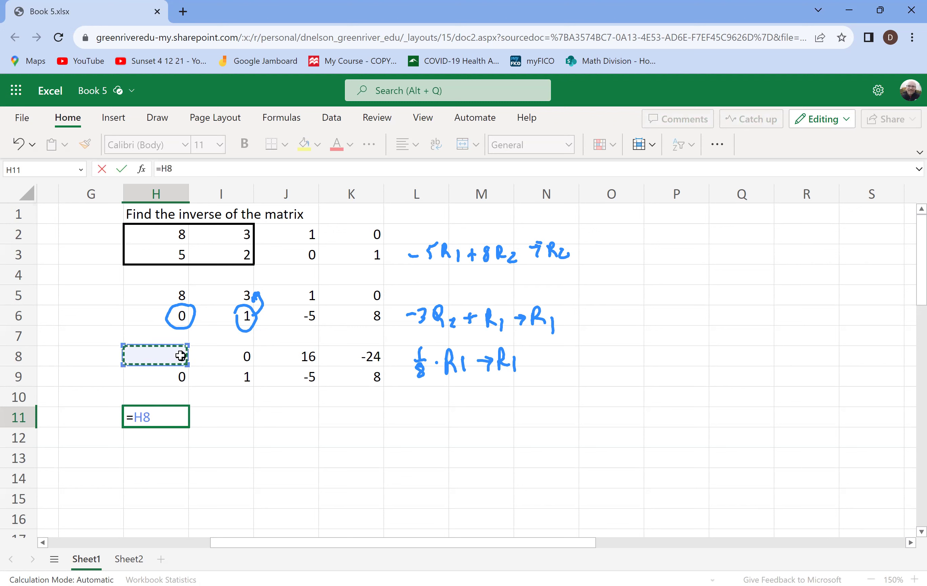
pyautogui.write('/8')
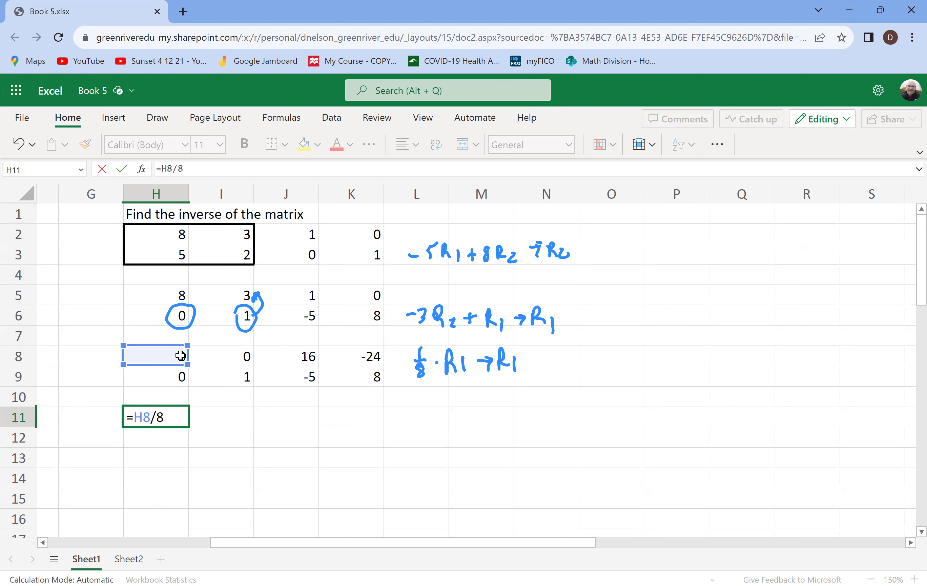
pyautogui.press('Return')
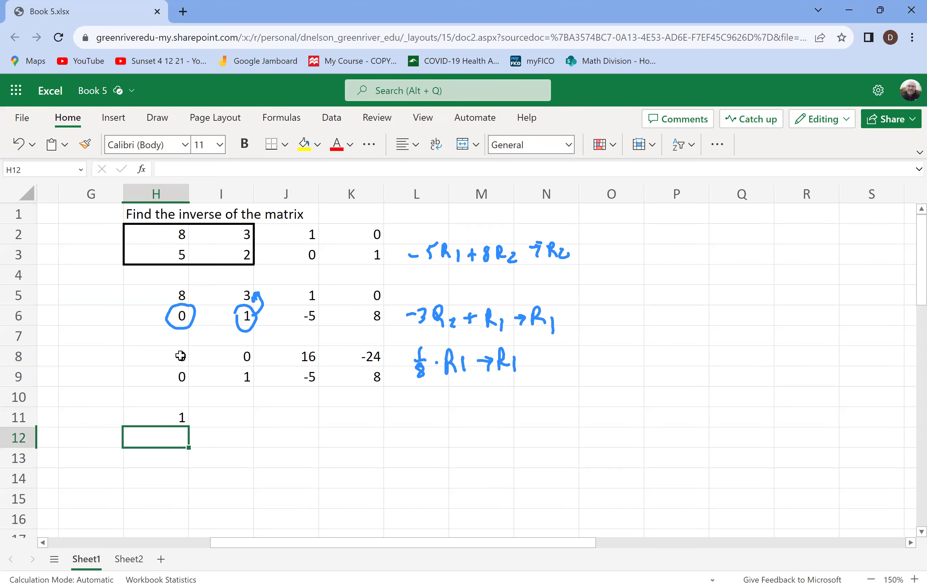
# Enter the formula =H9 in H12 to carry down the second row
pyautogui.write('=')
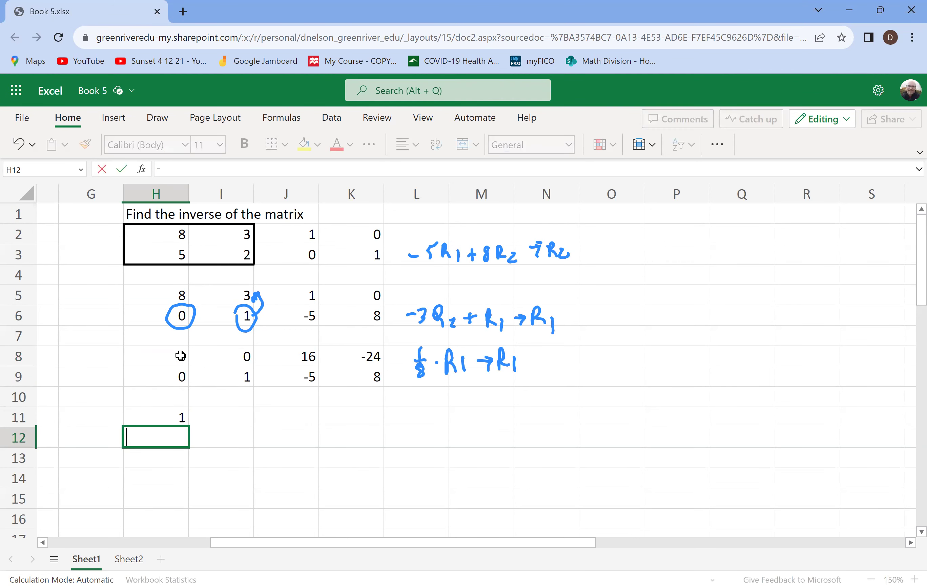
pyautogui.click(159, 381)
pyautogui.press('Return')
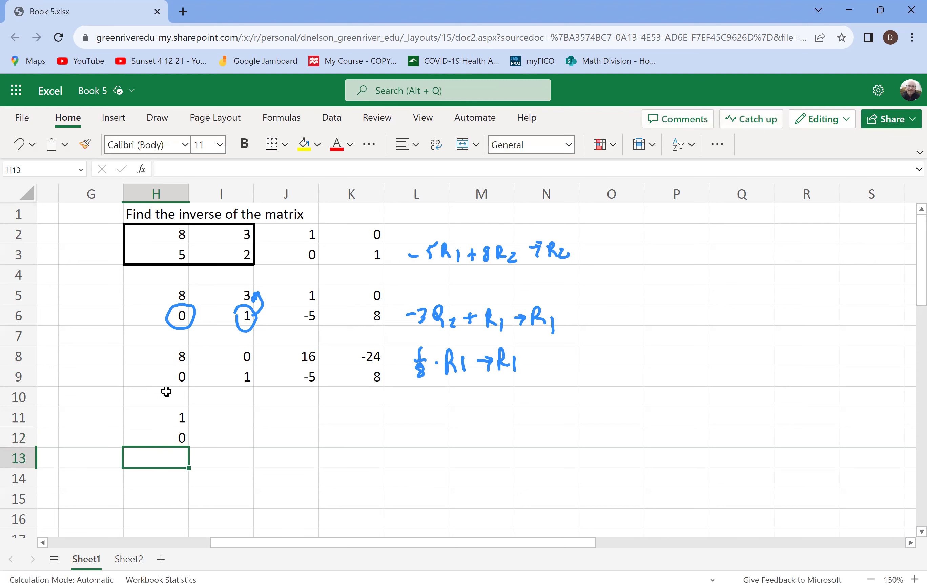
# Fill the formulas in H11:H12 across to column K
pyautogui.click(162, 420)
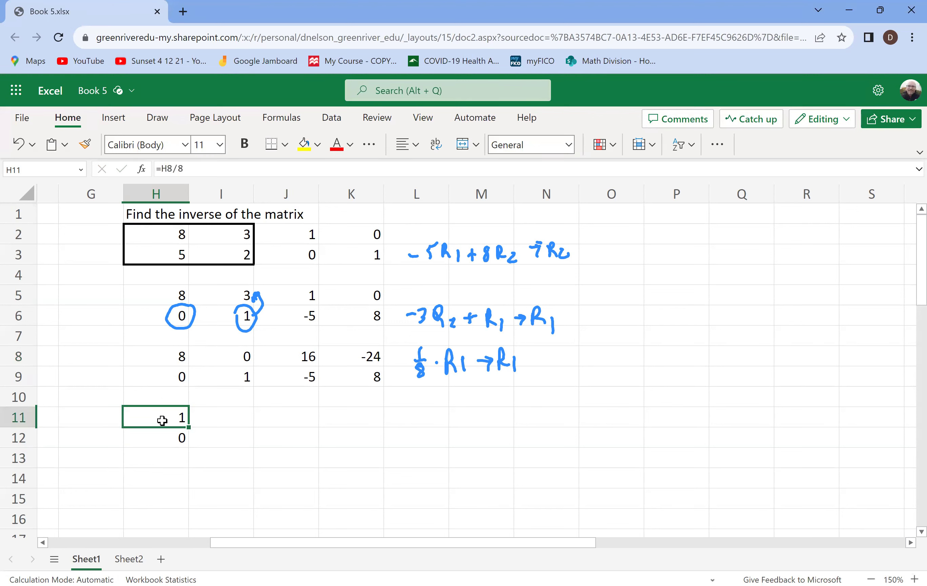
pyautogui.moveTo(167, 421); pyautogui.dragTo(173, 434)
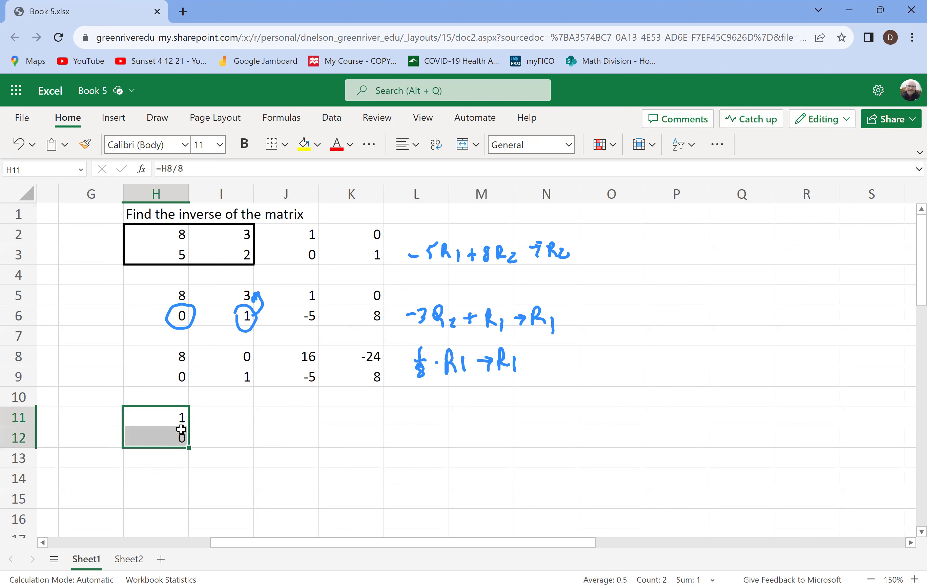
pyautogui.moveTo(189, 447); pyautogui.dragTo(342, 438)
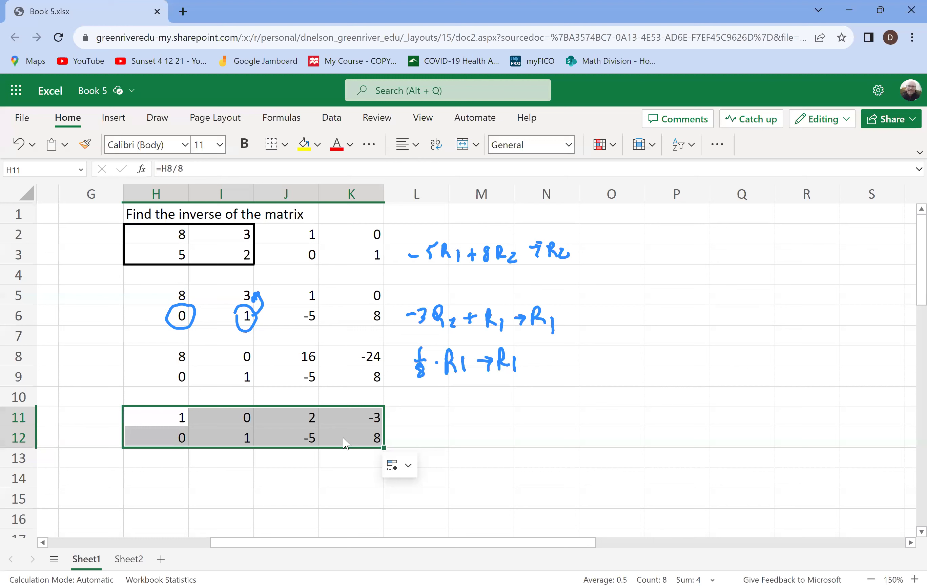
# Circle the inverse in J11:K12 and handwrite the 2×2 inverse formula 1/(a·d−bc)·[d −b; −c a] around O11:Q12
pyautogui.moveTo(362, 396)
pyautogui.mouseDown()
pyautogui.moveTo(327, 395)
pyautogui.moveTo(296, 445)
pyautogui.moveTo(396, 437)
pyautogui.moveTo(360, 397)
pyautogui.mouseUp()
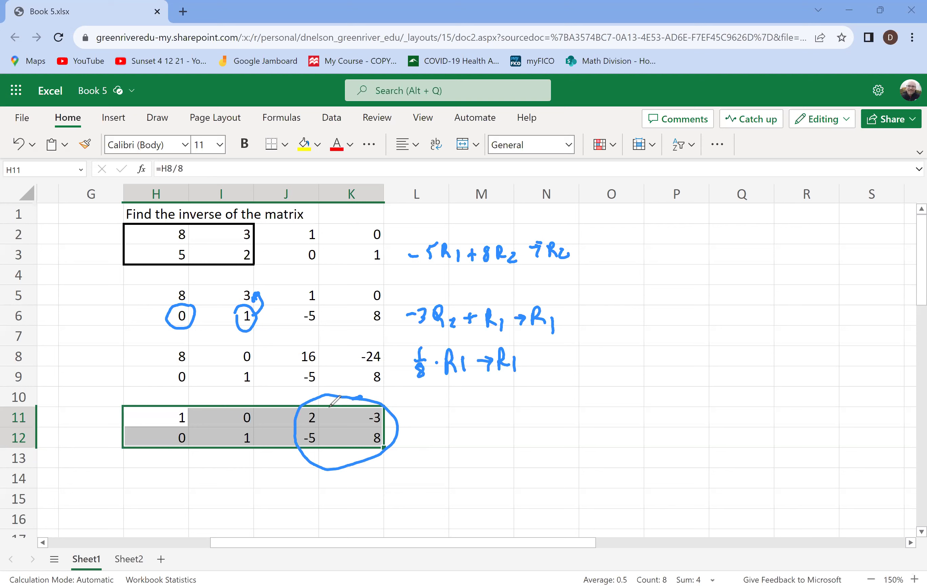
pyautogui.moveTo(611, 384)
pyautogui.mouseDown()
pyautogui.moveTo(610, 398)
pyautogui.moveTo(631, 405)
pyautogui.moveTo(599, 433)
pyautogui.mouseUp()
pyautogui.click(603, 428)
pyautogui.moveTo(614, 420)
pyautogui.mouseDown()
pyautogui.moveTo(616, 412)
pyautogui.moveTo(617, 432)
pyautogui.moveTo(660, 429)
pyautogui.mouseUp()
pyautogui.moveTo(691, 376); pyautogui.dragTo(685, 433)
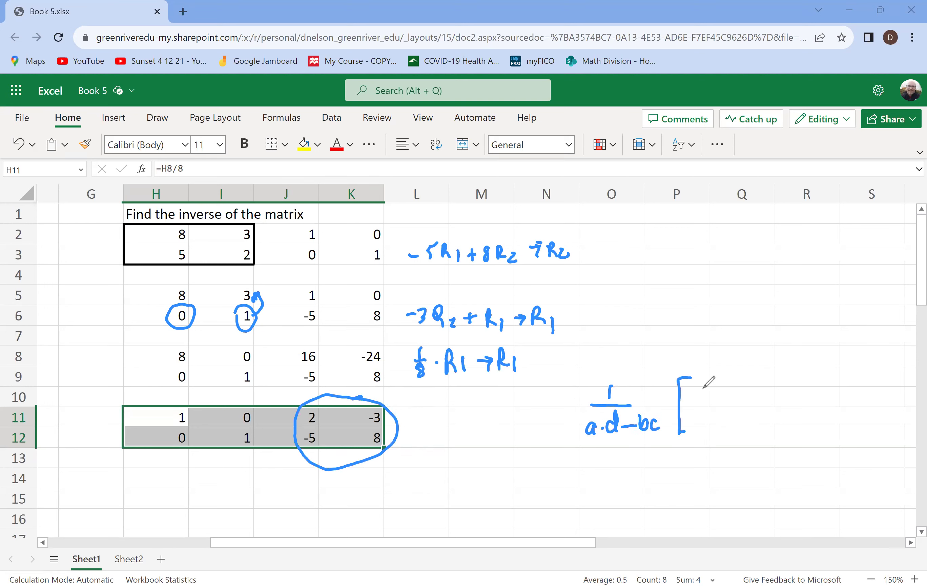
pyautogui.moveTo(706, 387)
pyautogui.mouseDown()
pyautogui.moveTo(738, 418)
pyautogui.moveTo(732, 391)
pyautogui.moveTo(739, 392)
pyautogui.mouseUp()
pyautogui.moveTo(694, 417); pyautogui.dragTo(719, 420)
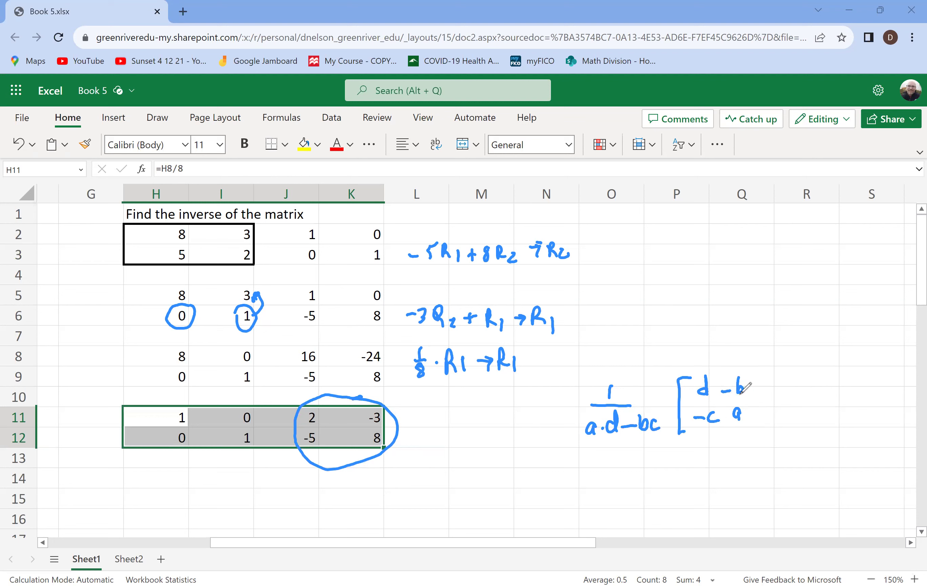
pyautogui.moveTo(751, 366); pyautogui.dragTo(754, 429)
pyautogui.moveTo(630, 404); pyautogui.dragTo(661, 404)
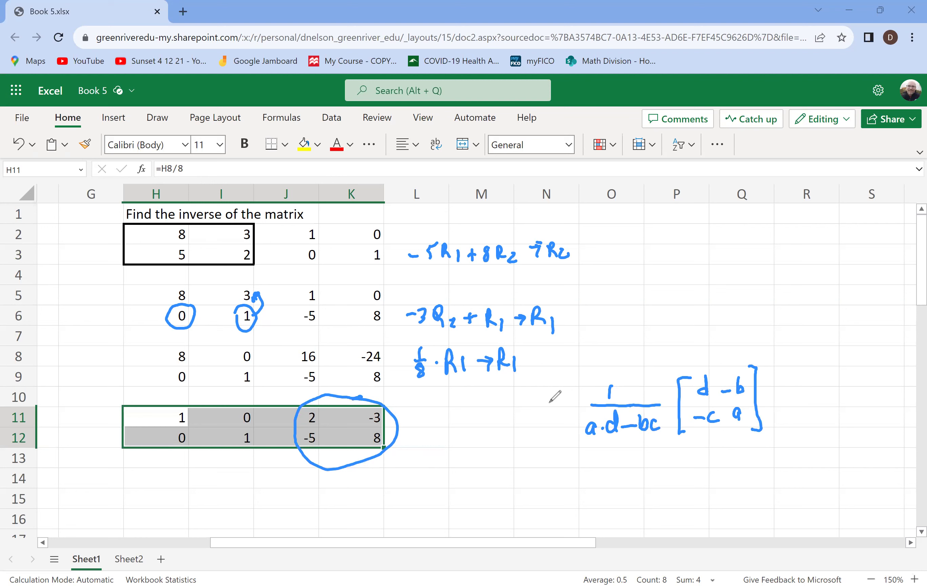
# Cross the diagonals of the matrix in H2:I3, handwrite 1·[2 −3; −5 8] under the inverse formula, and clear all the ink
pyautogui.moveTo(187, 232); pyautogui.dragTo(214, 256)
pyautogui.moveTo(220, 231); pyautogui.dragTo(187, 251)
pyautogui.moveTo(626, 462); pyautogui.dragTo(625, 482)
pyautogui.click(636, 473)
pyautogui.moveTo(667, 449)
pyautogui.mouseDown()
pyautogui.moveTo(647, 456)
pyautogui.moveTo(669, 500)
pyautogui.mouseUp()
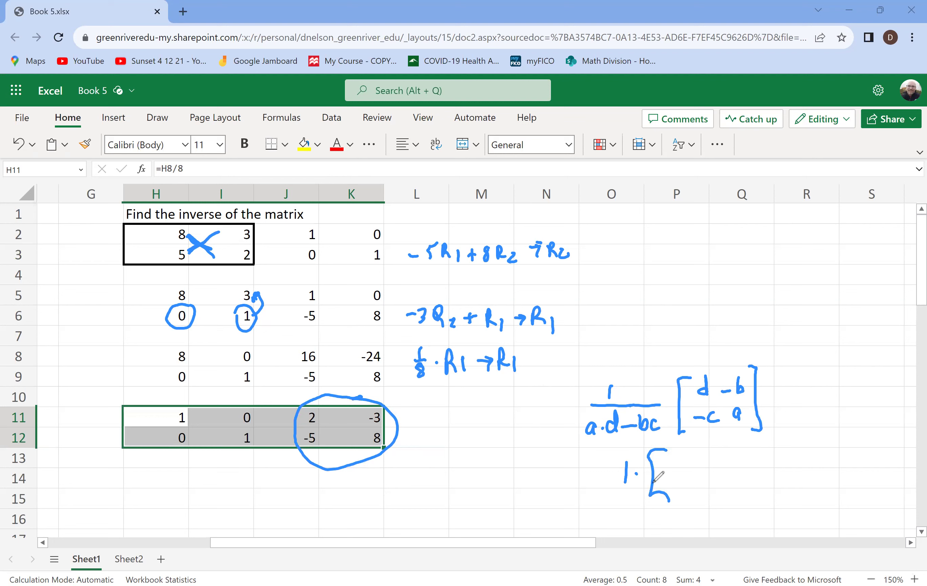
pyautogui.moveTo(676, 450)
pyautogui.mouseDown()
pyautogui.moveTo(722, 475)
pyautogui.moveTo(723, 444)
pyautogui.moveTo(721, 458)
pyautogui.moveTo(687, 478)
pyautogui.moveTo(695, 484)
pyautogui.mouseUp()
pyautogui.moveTo(737, 434); pyautogui.dragTo(731, 500)
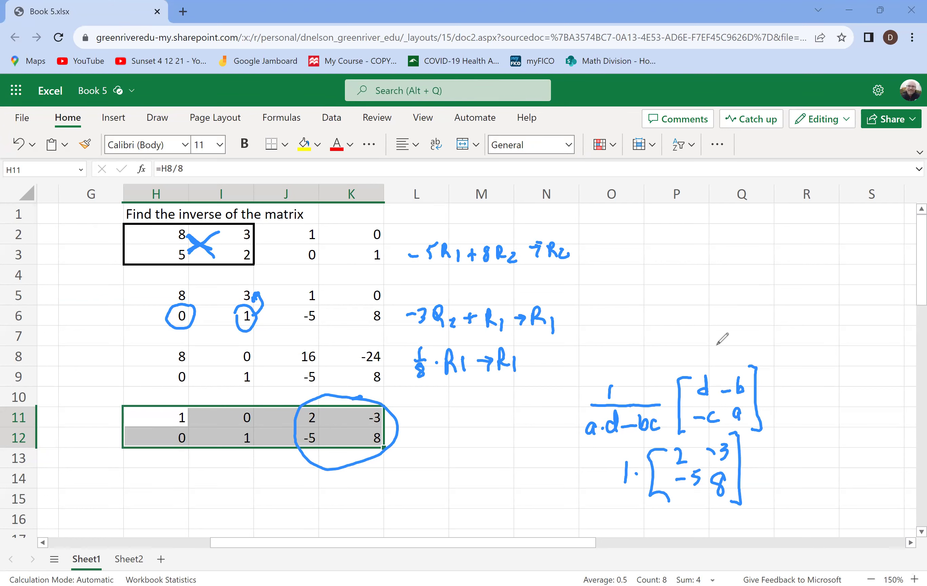
pyautogui.press('Escape')
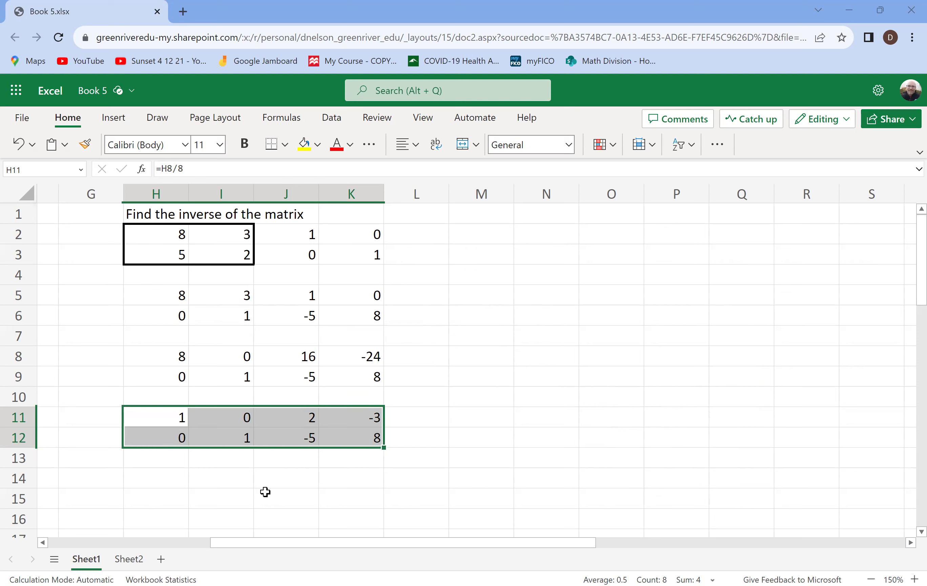
# On Sheet2, enter 1, 0, 0 in E2:G2 as the first row of the identity matrix
pyautogui.click(129, 559)
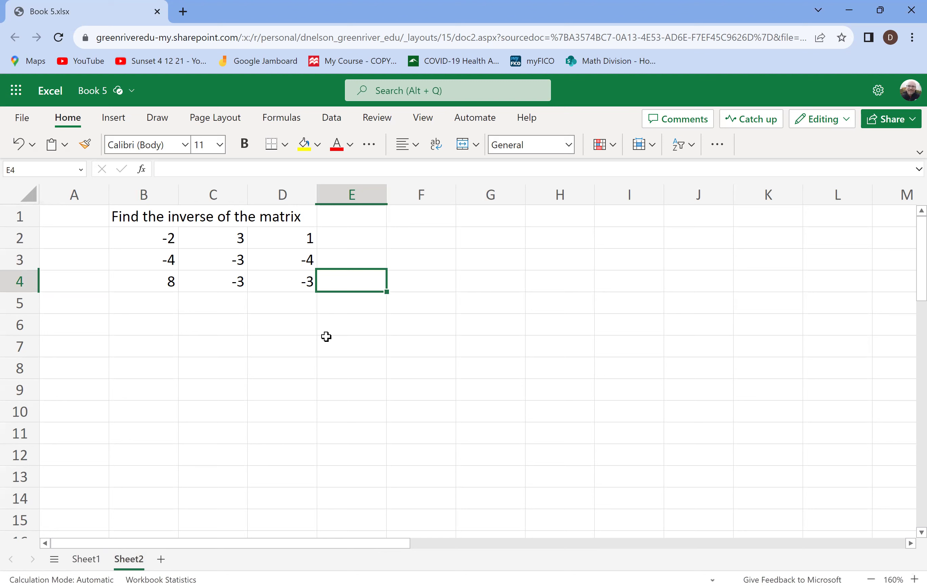
pyautogui.click(339, 232)
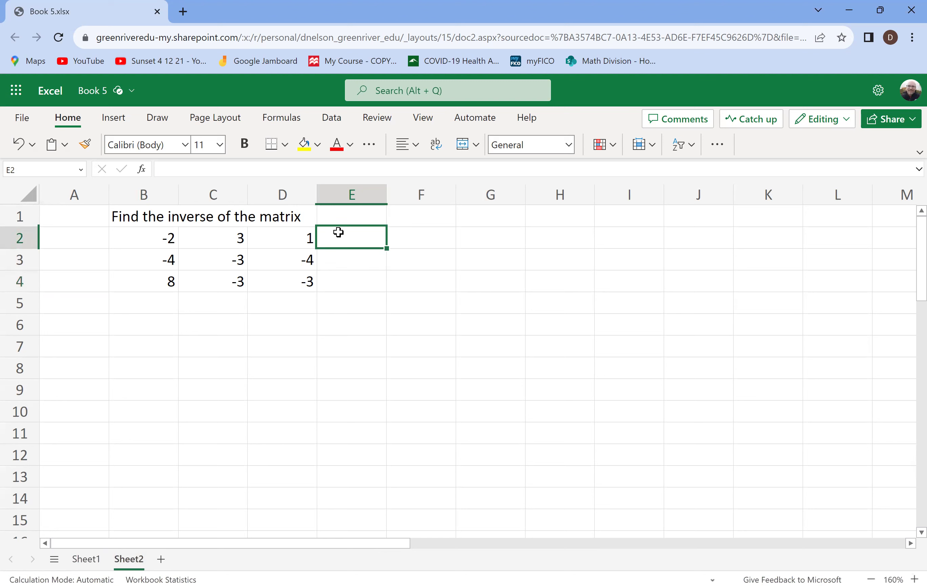
pyautogui.write('1')
pyautogui.press('Tab')
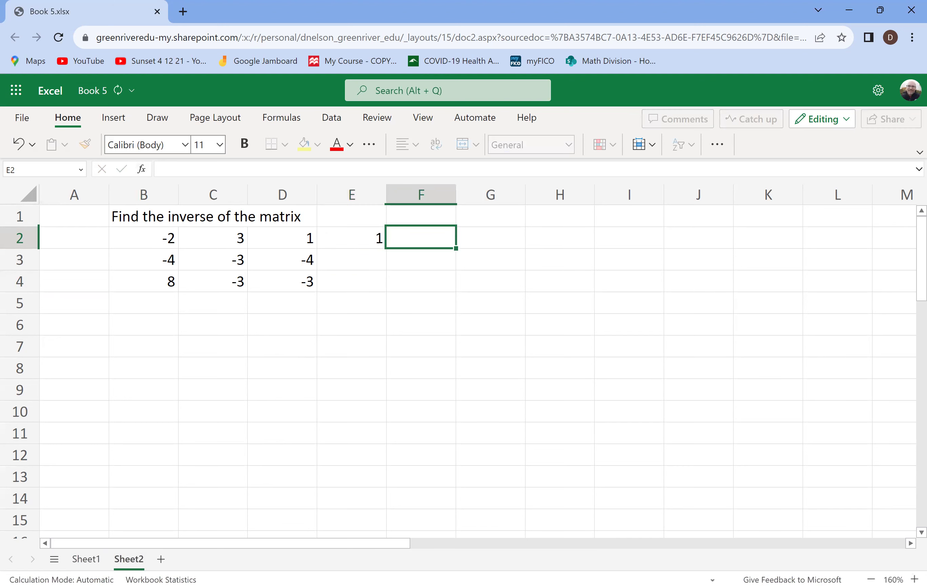
pyautogui.write('0')
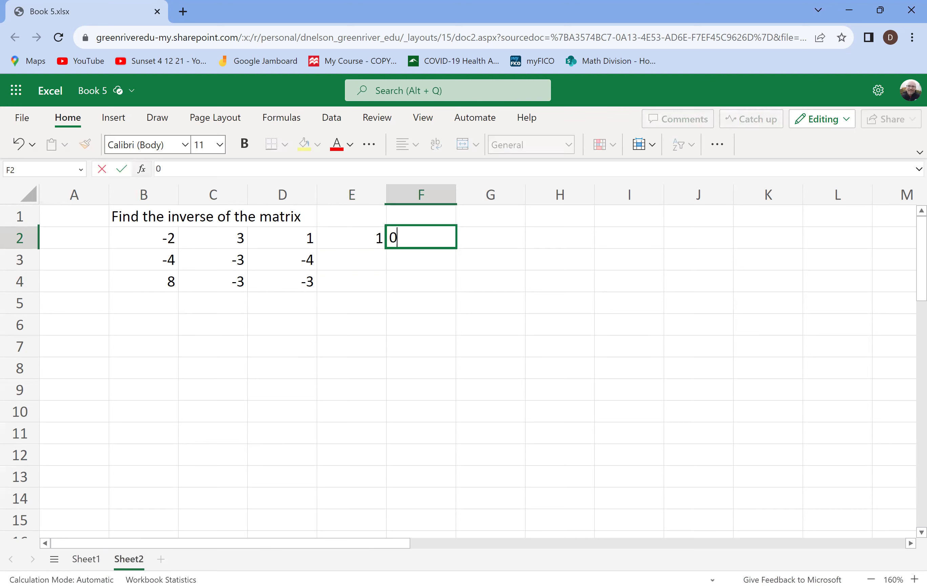
pyautogui.press('Tab')
pyautogui.write('0')
pyautogui.press('Return')
# Enter 0, 1, 0 in E3:G3 as the second row of the identity matrix
pyautogui.click(352, 260)
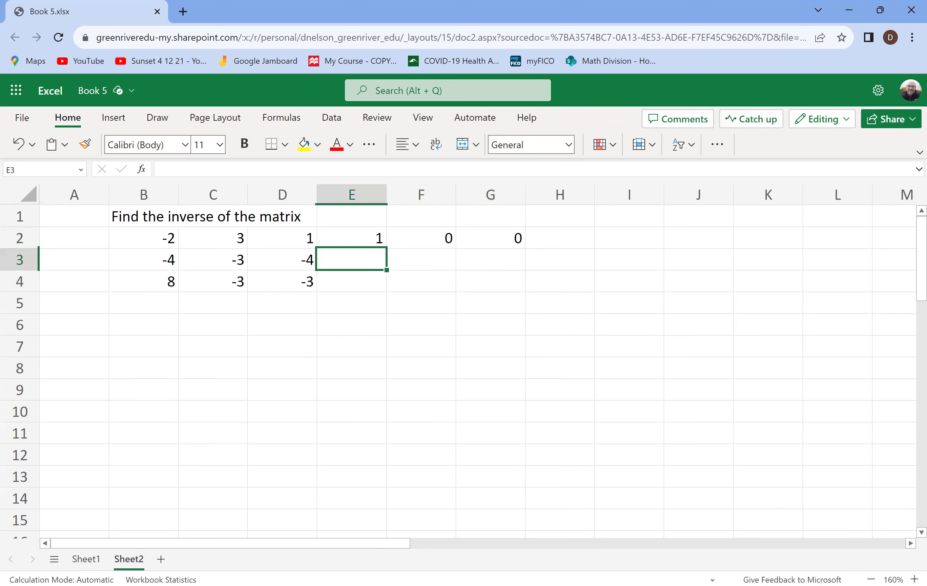
pyautogui.write('0')
pyautogui.press('Tab')
pyautogui.write('1')
pyautogui.press('Tab')
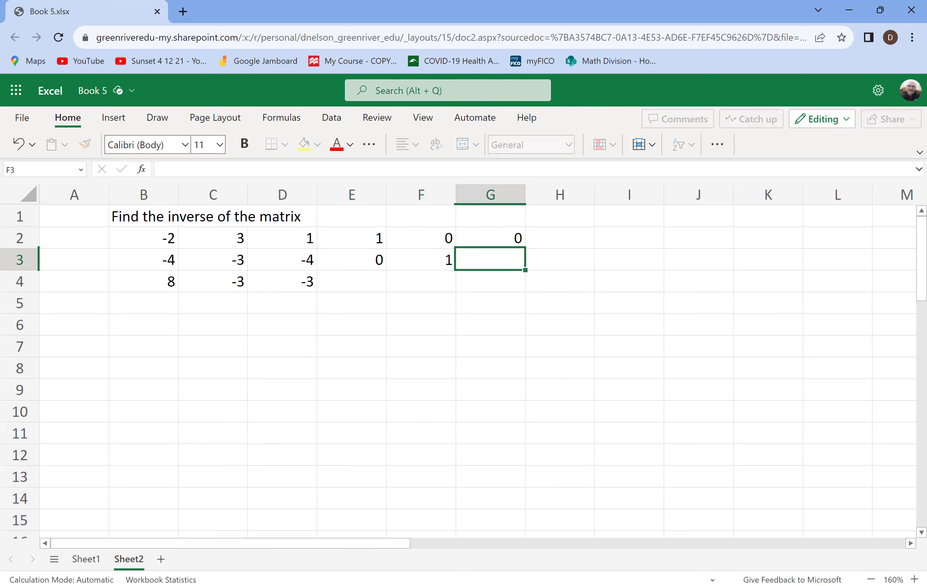
pyautogui.write('0')
pyautogui.press('Return')
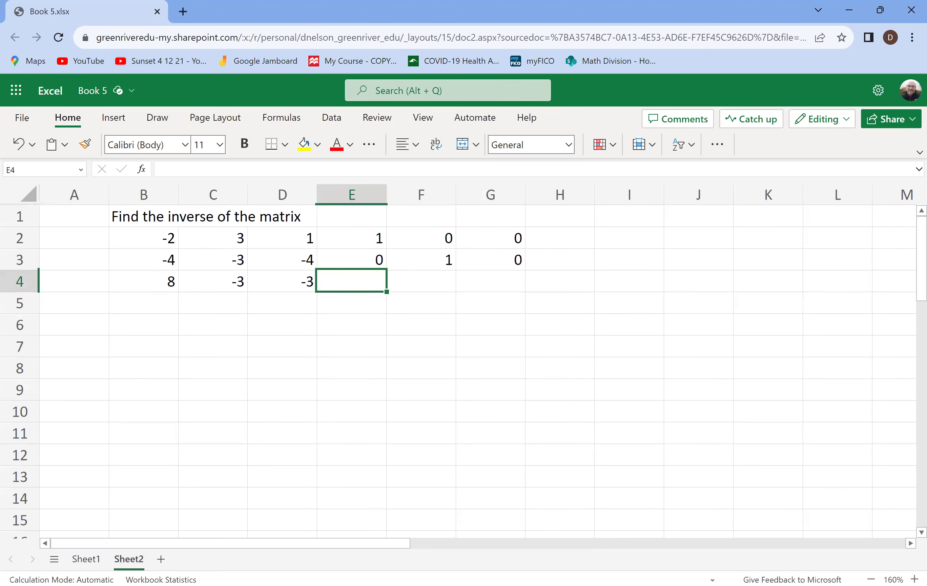
# Enter 0, 0, 1 in E4:G4 as the third row of the identity matrix
pyautogui.write('0')
pyautogui.press('Tab')
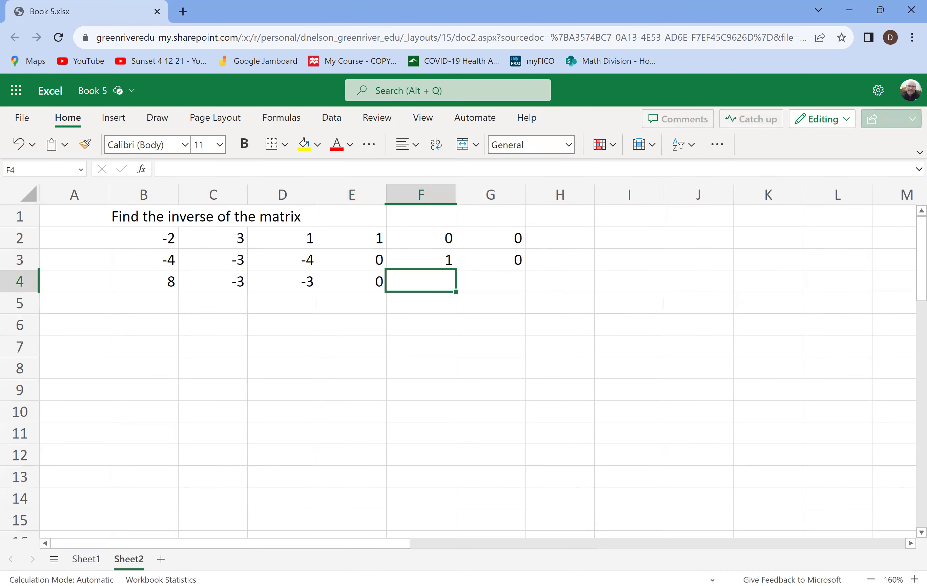
pyautogui.write('0')
pyautogui.press('Tab')
pyautogui.write('1')
pyautogui.press('Return')
# Enter the formula =B2 in B6 to carry down the first row into the next augmented matrix
pyautogui.press('Left')
pyautogui.press('Left')
pyautogui.press('Left')
pyautogui.press('Left')
pyautogui.press('Left')
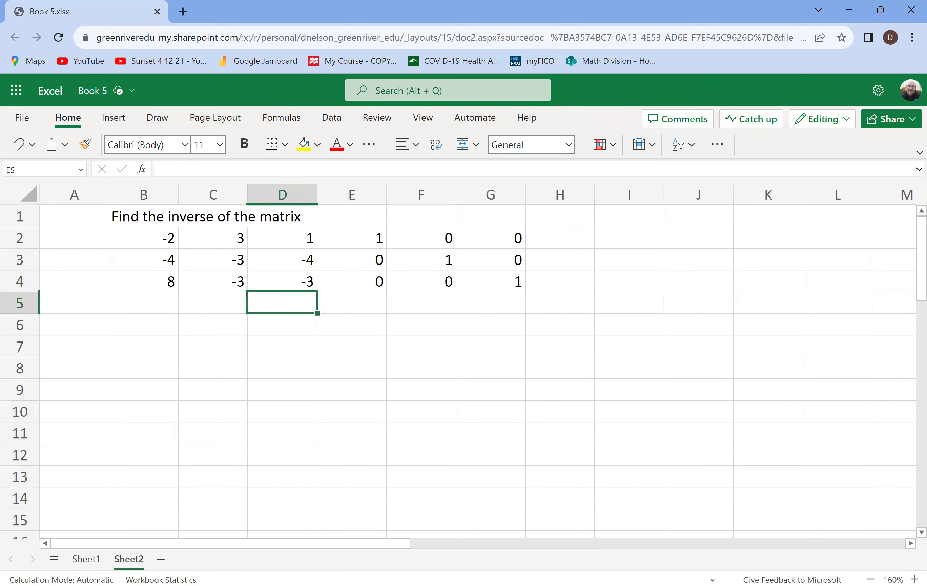
pyautogui.press('Down')
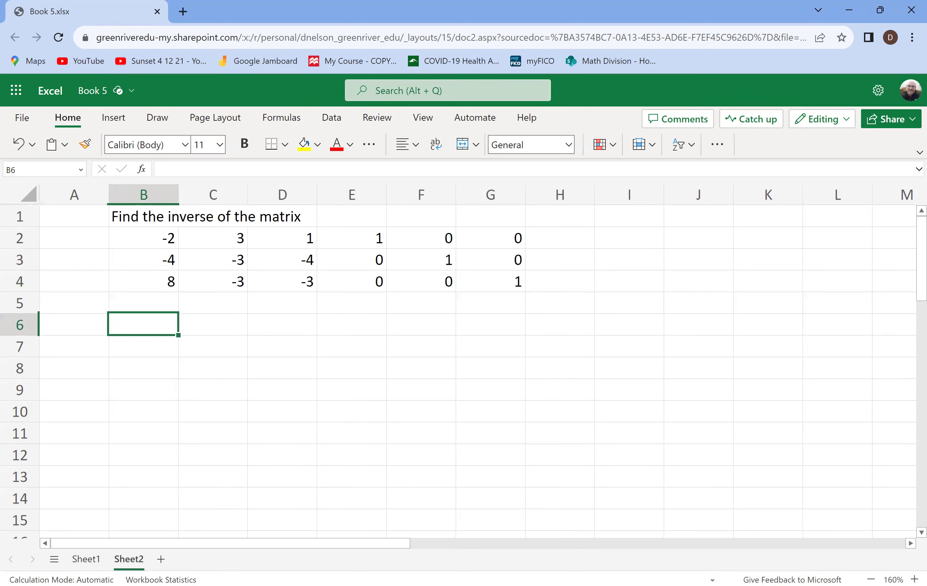
pyautogui.write('=')
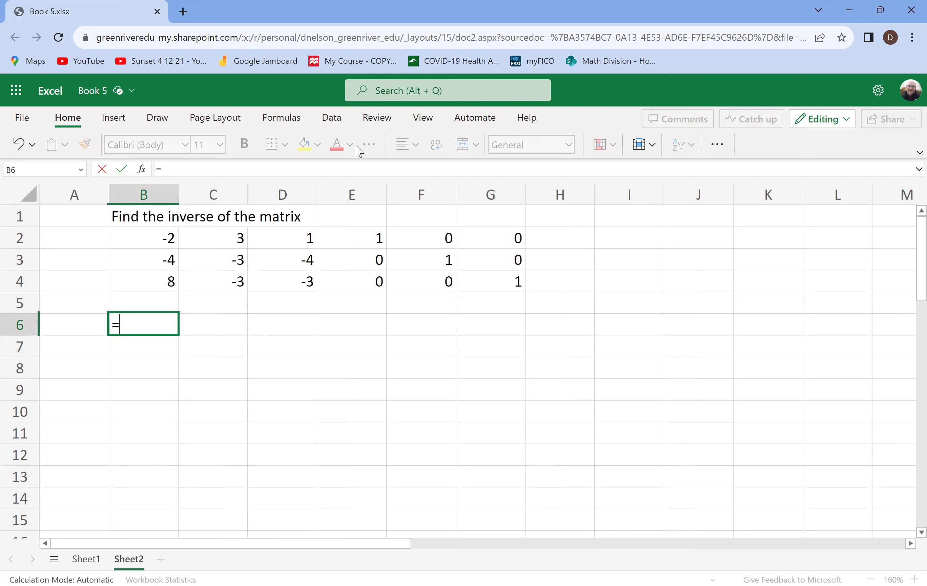
pyautogui.click(159, 237)
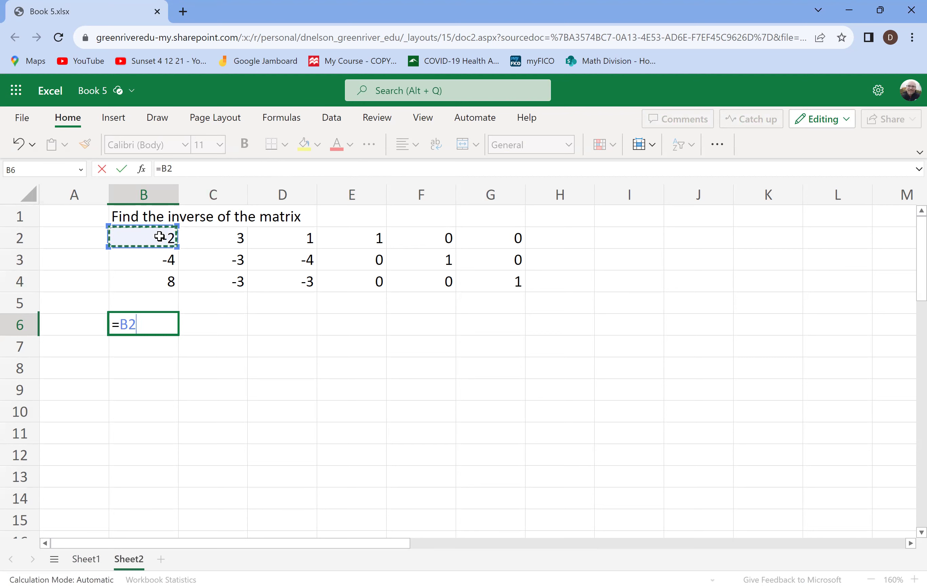
pyautogui.press('Return')
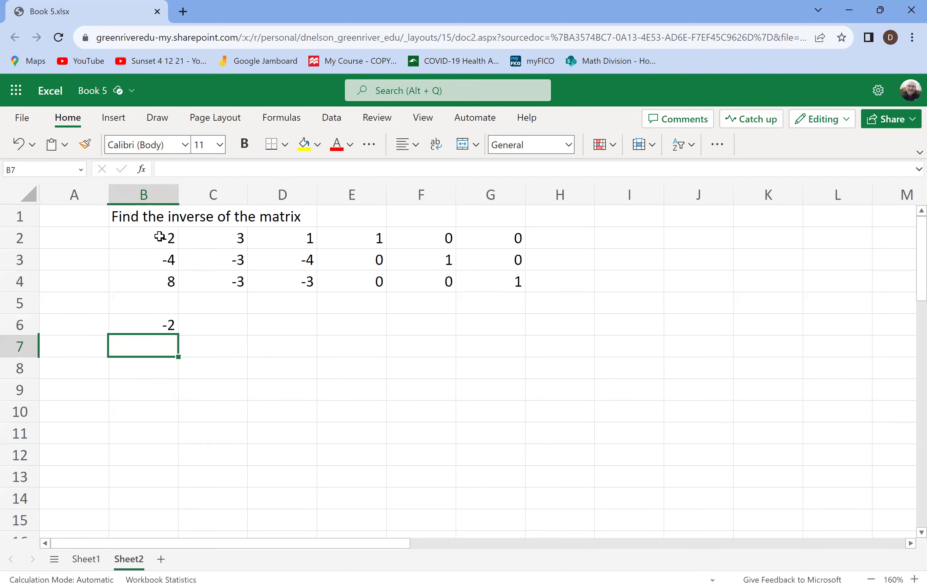
# Enter the formula =-2*B2+B3 in B7 to eliminate the first entry of the second row
pyautogui.write('=')
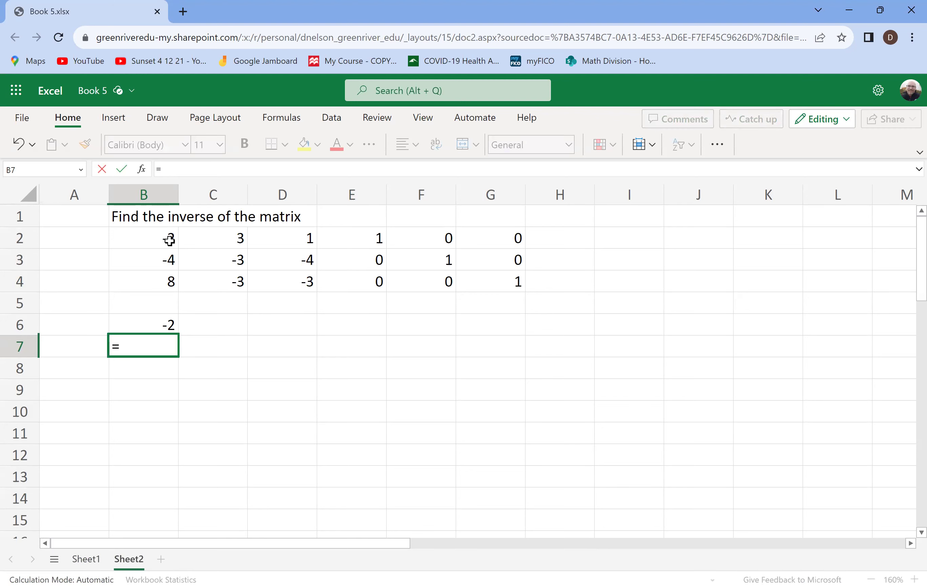
pyautogui.write('-2')
pyautogui.write('*')
pyautogui.click(153, 239)
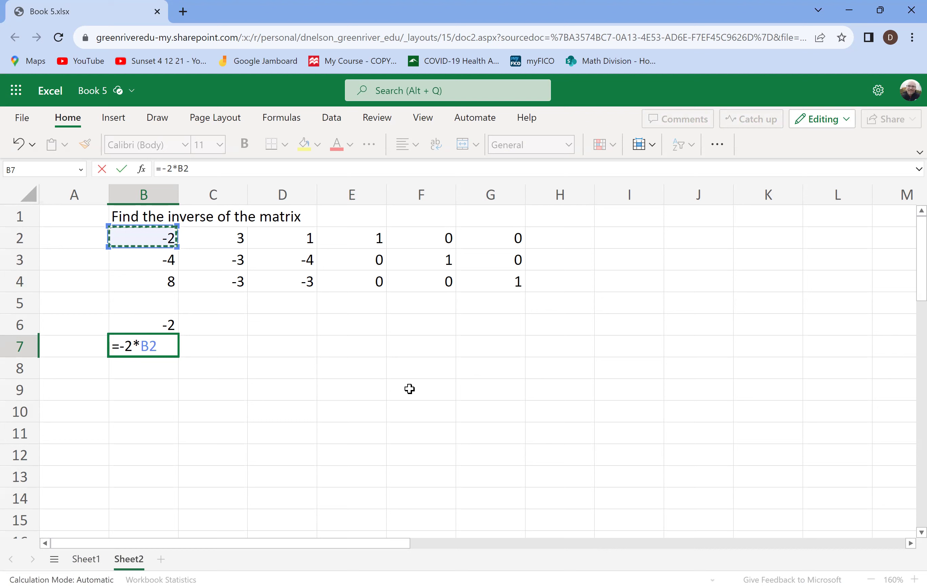
pyautogui.write('+')
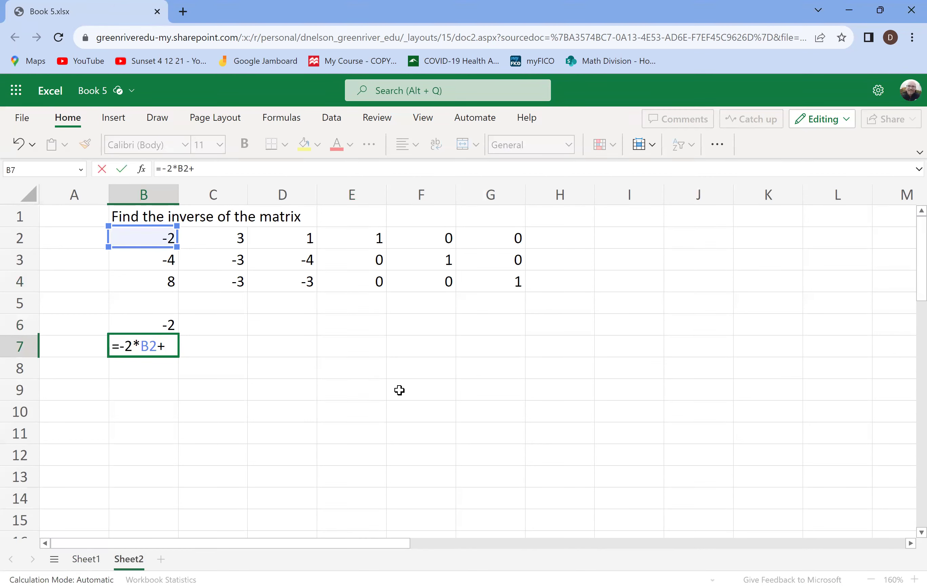
pyautogui.click(141, 263)
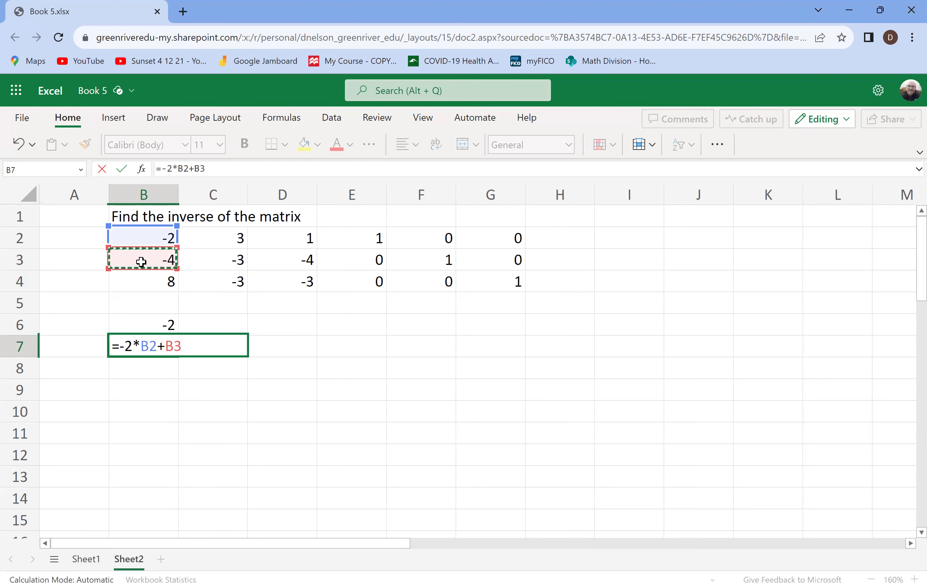
pyautogui.press('Return')
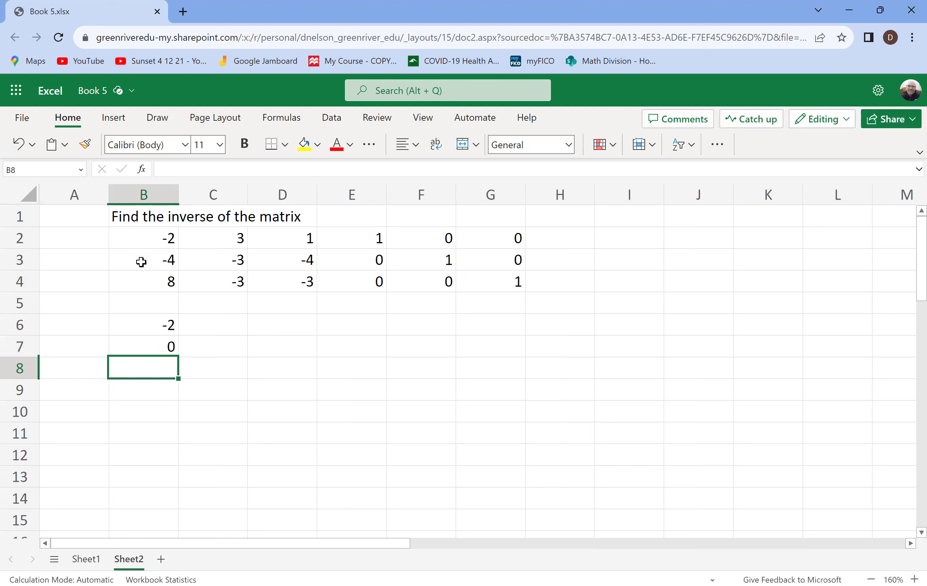
# Enter the formula =B2*4+B4 in B8 to eliminate the first entry of the third row
pyautogui.write('=')
pyautogui.click(141, 262)
pyautogui.click(141, 241)
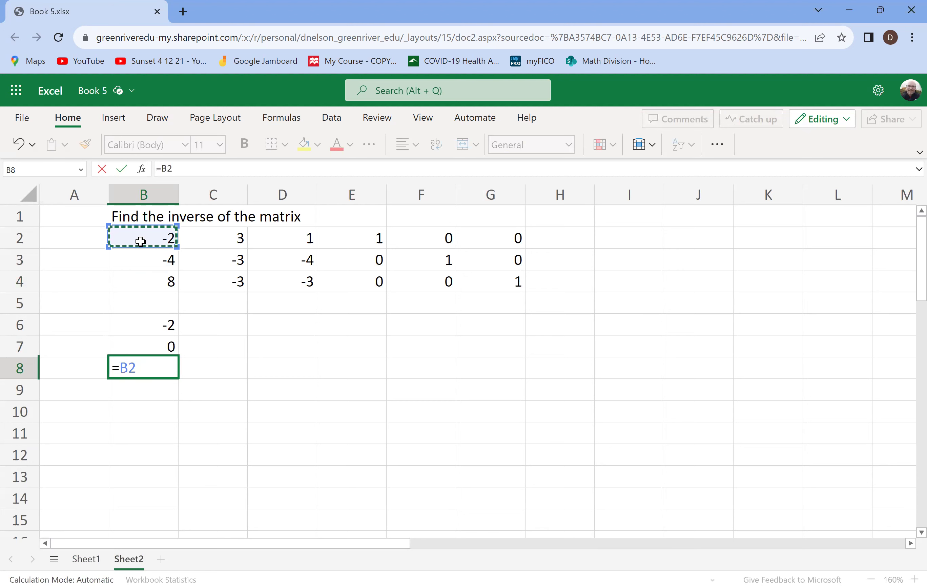
pyautogui.write('*4')
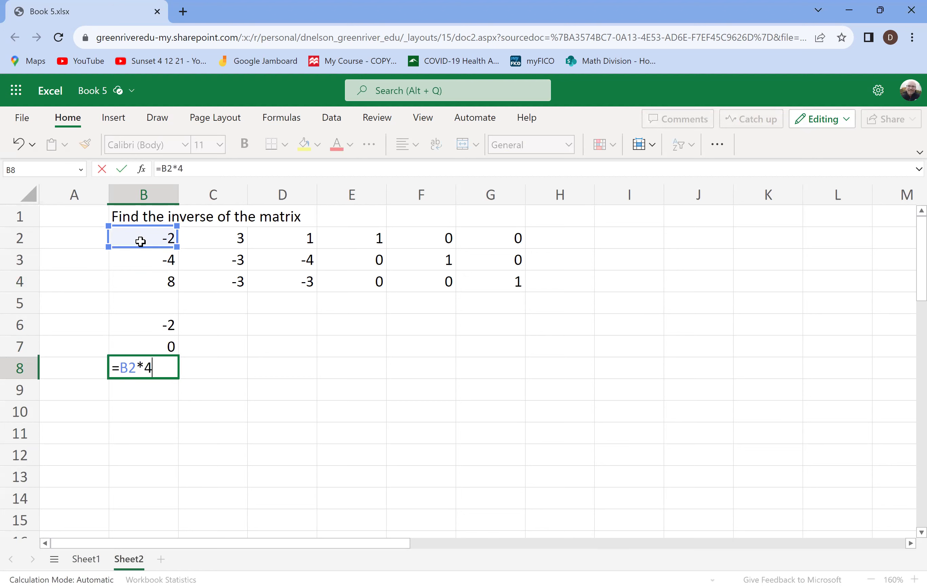
pyautogui.write('+')
pyautogui.click(152, 283)
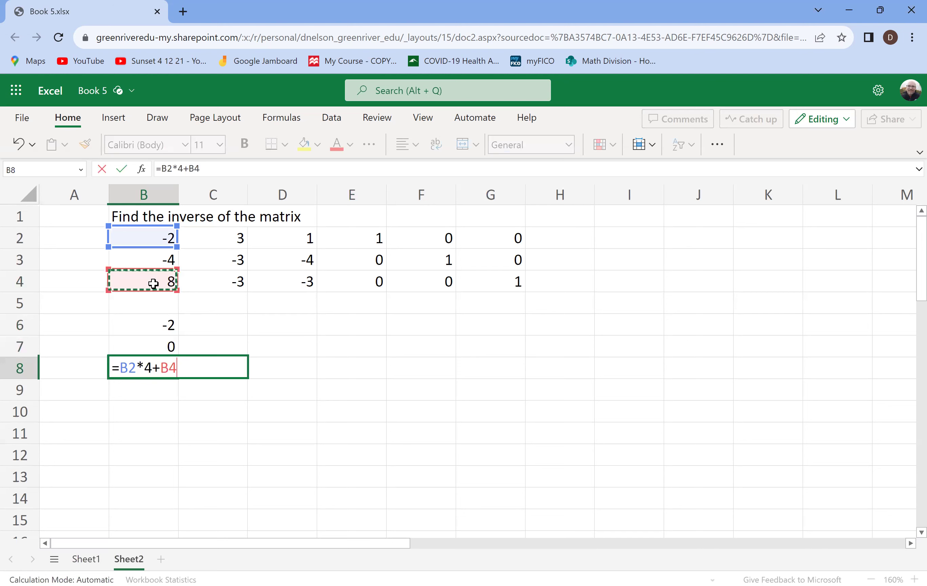
pyautogui.press('Return')
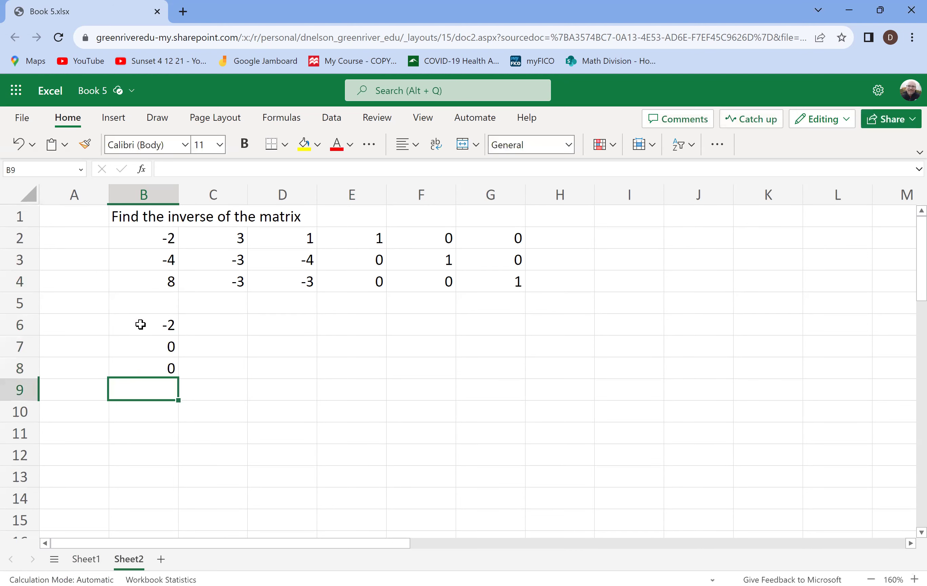
# Fill the formulas in B6:B8 across through column G to complete the second augmented matrix
pyautogui.click(140, 324)
pyautogui.moveTo(141, 325); pyautogui.dragTo(147, 362)
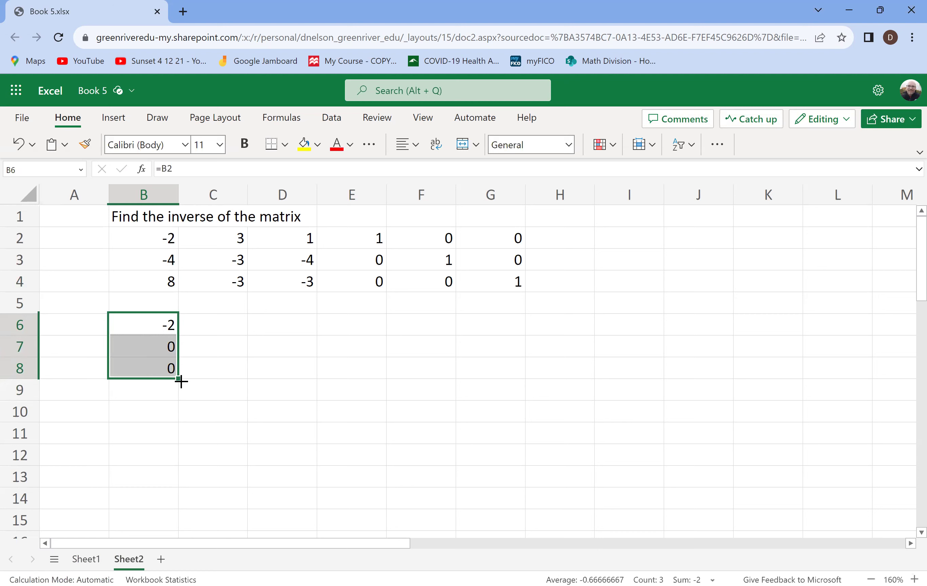
pyautogui.moveTo(181, 381); pyautogui.dragTo(488, 359)
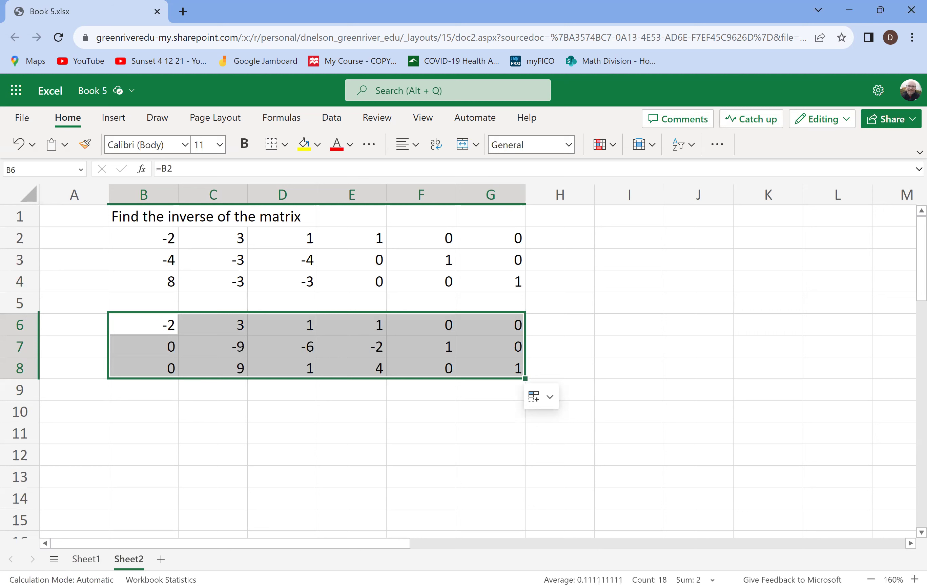
pyautogui.click(263, 367)
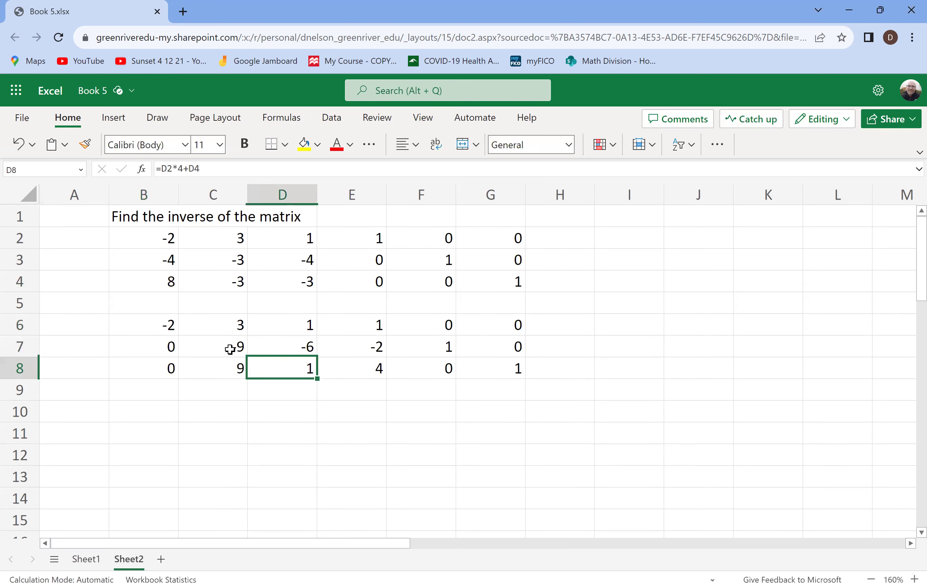
pyautogui.click(174, 324)
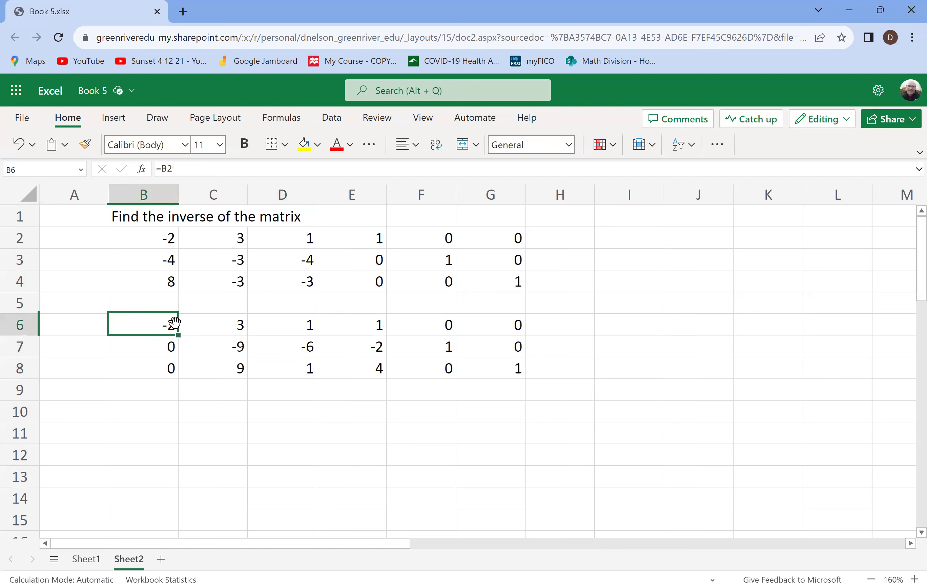
pyautogui.click(172, 347)
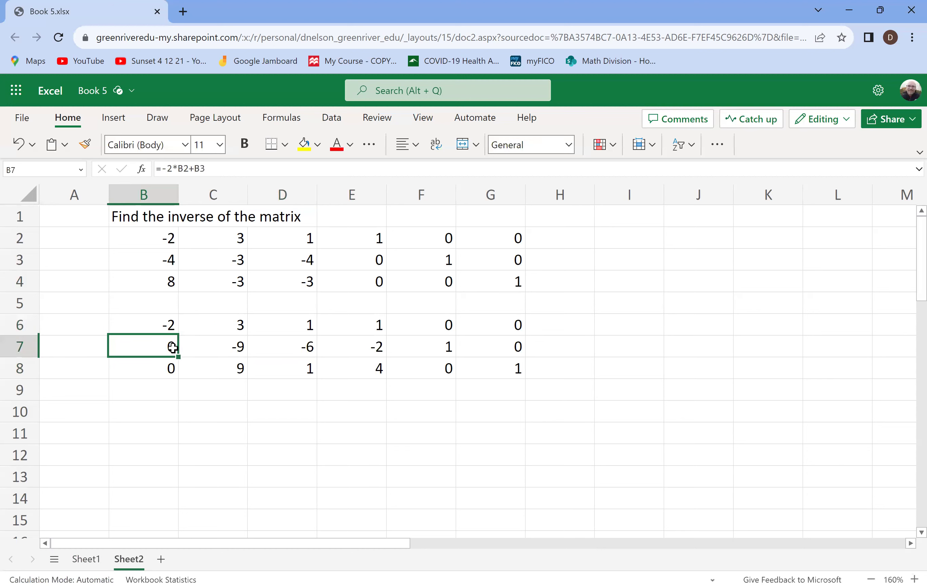
pyautogui.click(171, 366)
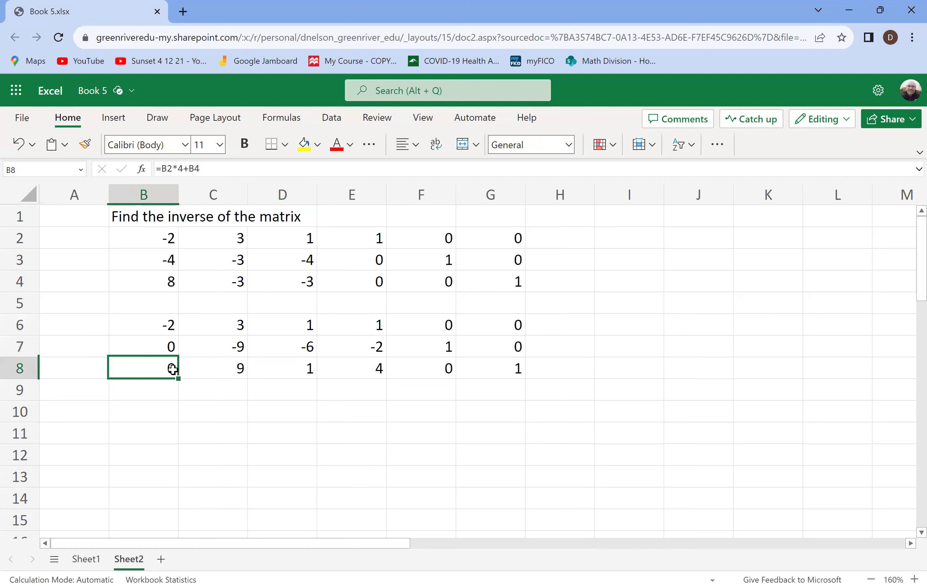
pyautogui.click(236, 348)
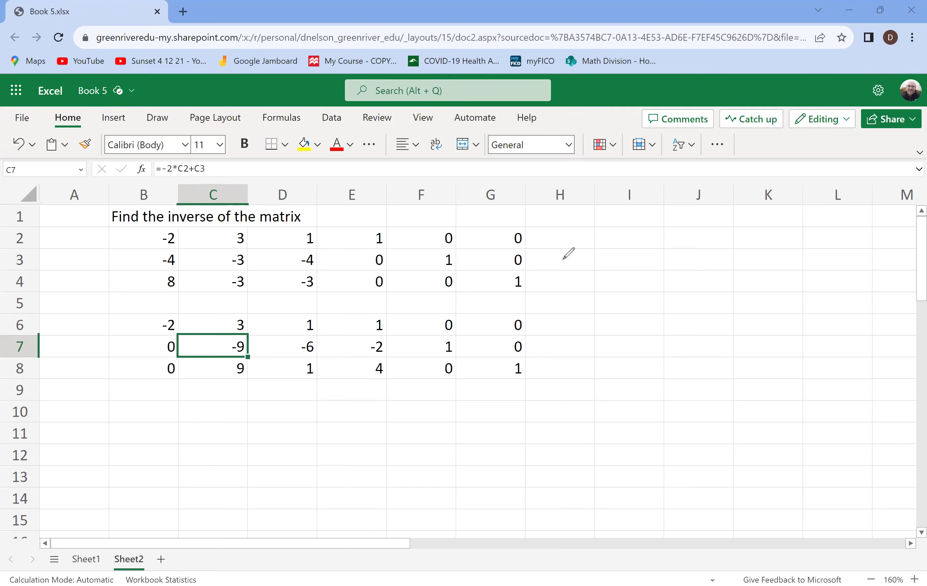
# Handwrite the row operation -2R1+R2→R2 beside row 3 of the original matrix
pyautogui.moveTo(541, 260); pyautogui.dragTo(617, 267)
pyautogui.moveTo(619, 252)
pyautogui.mouseDown()
pyautogui.moveTo(624, 266)
pyautogui.moveTo(637, 271)
pyautogui.moveTo(660, 257)
pyautogui.moveTo(654, 266)
pyautogui.mouseUp()
pyautogui.click(648, 259)
pyautogui.moveTo(670, 250)
pyautogui.mouseDown()
pyautogui.moveTo(669, 266)
pyautogui.moveTo(693, 265)
pyautogui.mouseUp()
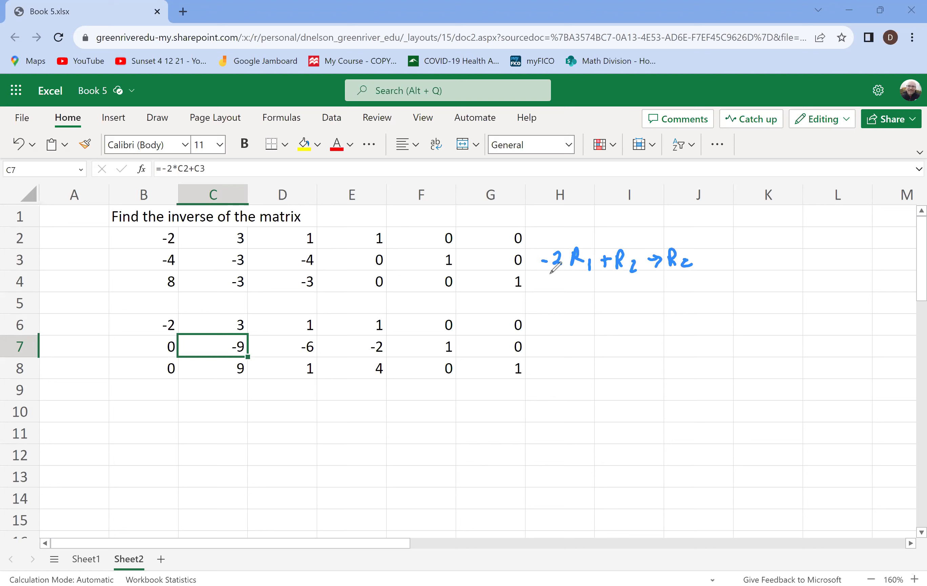
# Handwrite the row operation 4R1+R3→R3 beside row 4, and mark the first-column entries in B2, B3 and B8
pyautogui.click(177, 241)
pyautogui.moveTo(175, 251); pyautogui.dragTo(178, 250)
pyautogui.moveTo(549, 283)
pyautogui.mouseDown()
pyautogui.moveTo(556, 306)
pyautogui.moveTo(592, 290)
pyautogui.mouseUp()
pyautogui.moveTo(587, 284); pyautogui.dragTo(608, 296)
pyautogui.moveTo(609, 282); pyautogui.dragTo(632, 295)
pyautogui.moveTo(636, 286)
pyautogui.mouseDown()
pyautogui.moveTo(656, 284)
pyautogui.moveTo(658, 294)
pyautogui.moveTo(670, 286)
pyautogui.moveTo(668, 298)
pyautogui.mouseUp()
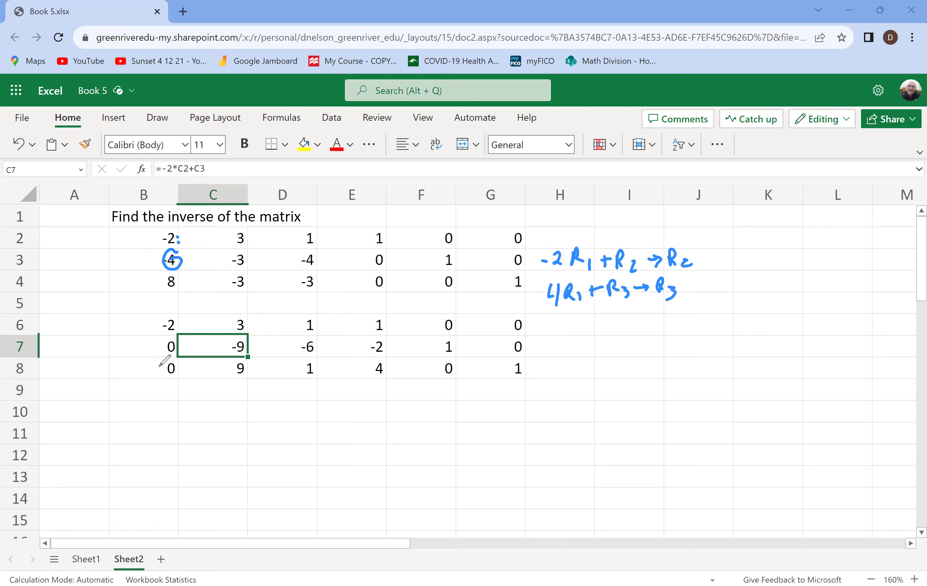
pyautogui.moveTo(164, 355)
pyautogui.mouseDown()
pyautogui.moveTo(179, 366)
pyautogui.moveTo(170, 357)
pyautogui.mouseUp()
pyautogui.moveTo(178, 239); pyautogui.dragTo(185, 238)
# Enter the formula =B6 in B10 to carry the first row into the third augmented matrix
pyautogui.click(154, 415)
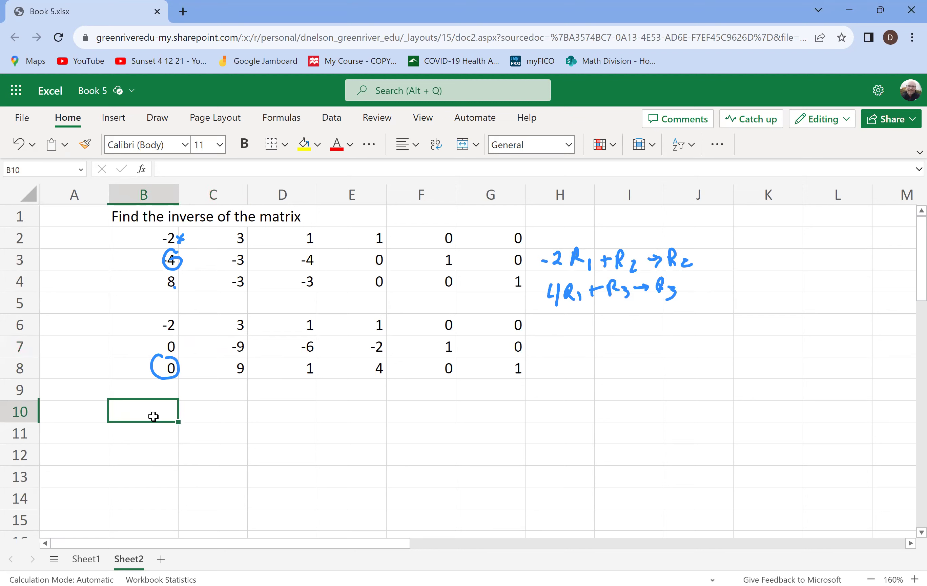
pyautogui.write('=')
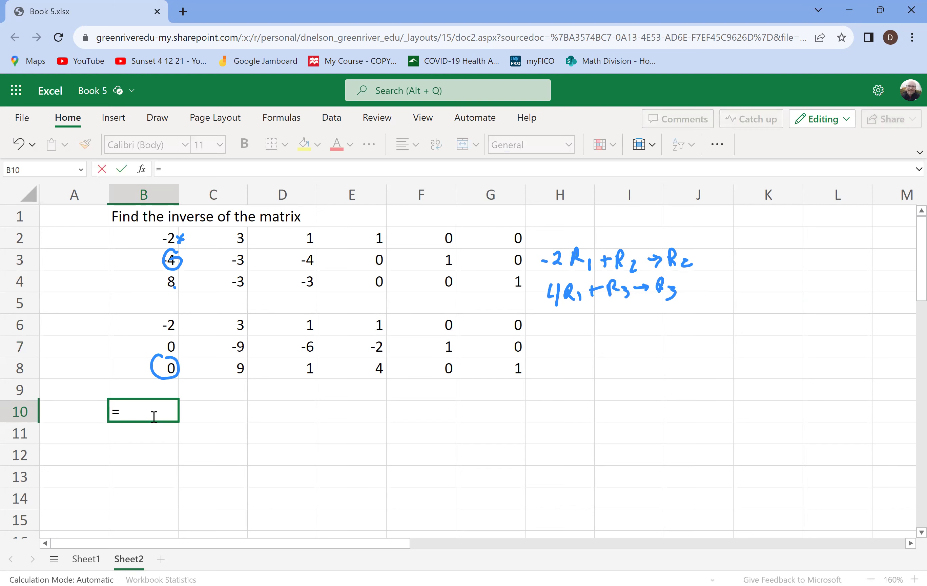
pyautogui.click(162, 325)
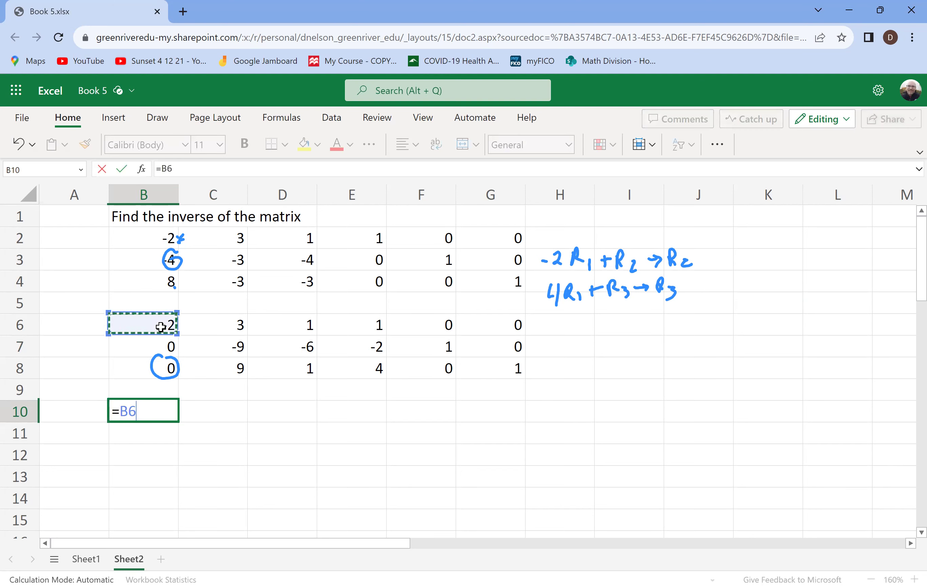
pyautogui.press('Return')
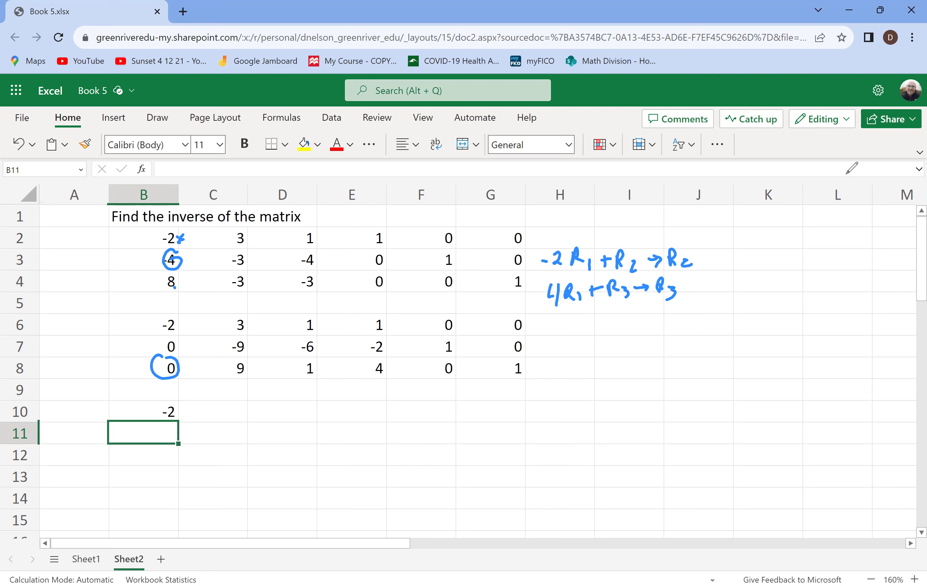
# Circle the entries in C6 and C8, and handwrite the row operation R2+R3→R3 beside row 8
pyautogui.moveTo(248, 310)
pyautogui.mouseDown()
pyautogui.moveTo(226, 325)
pyautogui.moveTo(245, 323)
pyautogui.moveTo(228, 358)
pyautogui.moveTo(244, 353)
pyautogui.mouseUp()
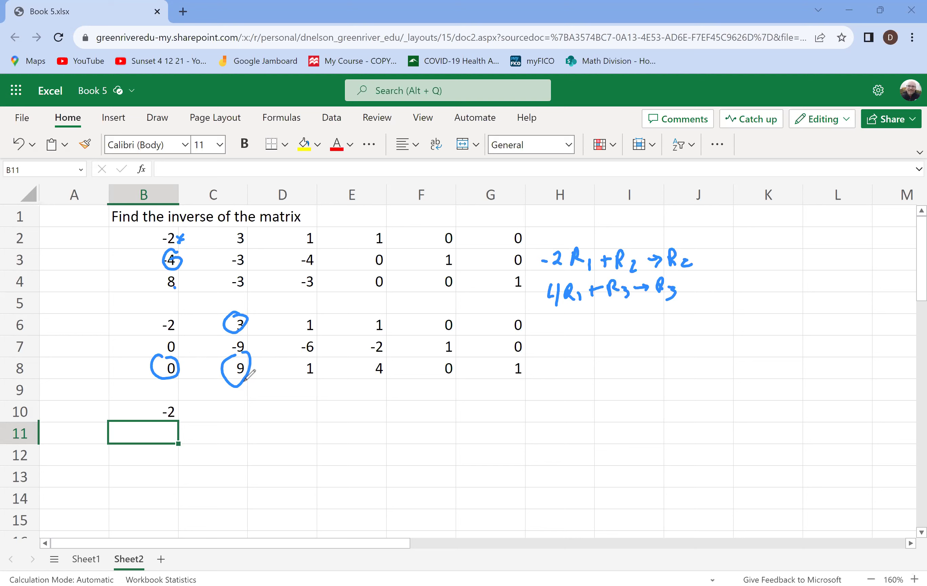
pyautogui.moveTo(567, 359)
pyautogui.mouseDown()
pyautogui.moveTo(577, 377)
pyautogui.moveTo(643, 364)
pyautogui.moveTo(666, 368)
pyautogui.moveTo(667, 378)
pyautogui.mouseUp()
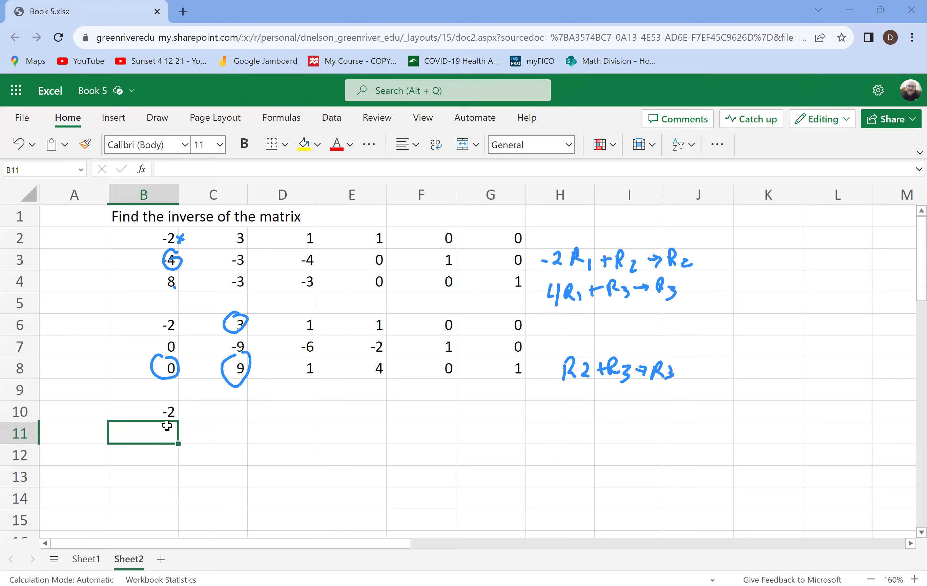
# Enter the formula =B7 in B11 to carry down the second row
pyautogui.click(158, 417)
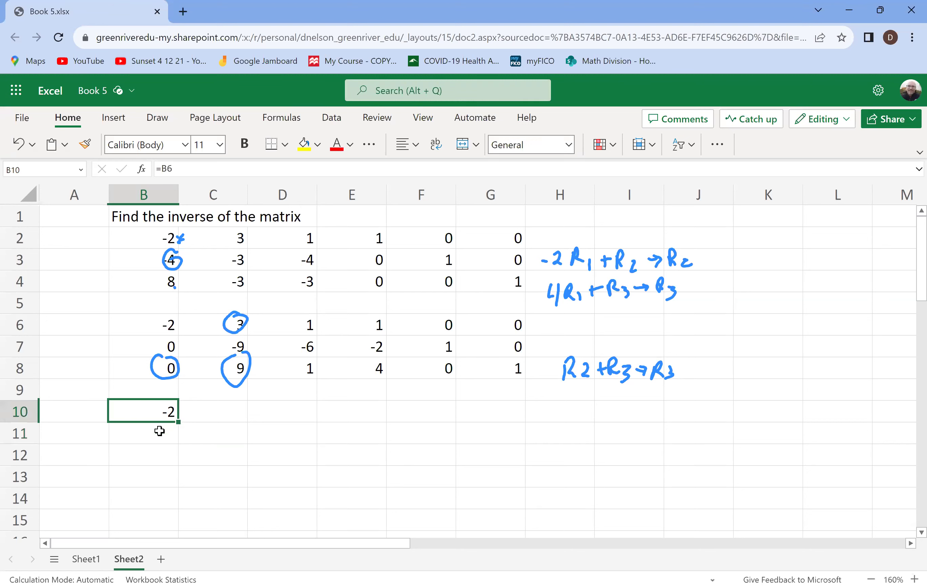
pyautogui.click(161, 431)
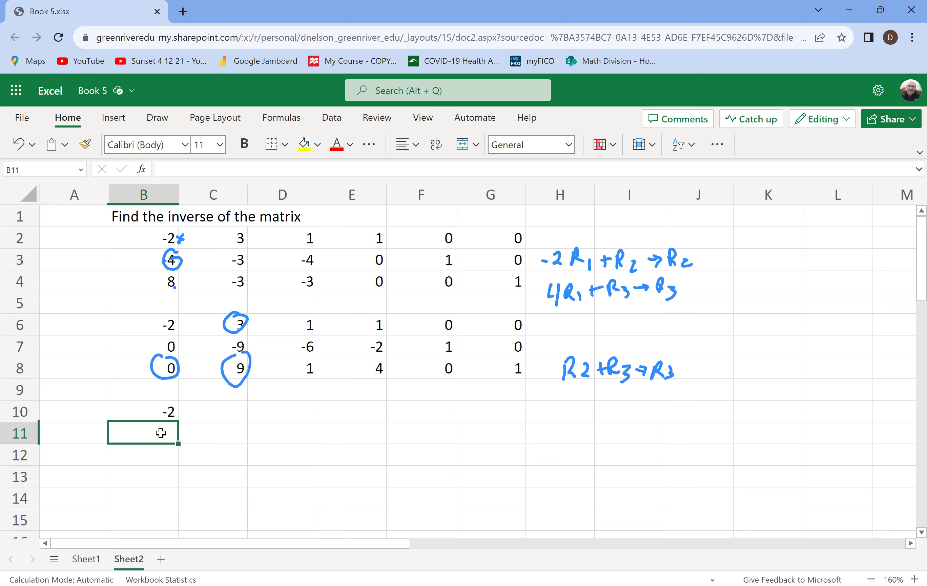
pyautogui.write('=')
pyautogui.click(151, 341)
pyautogui.press('Return')
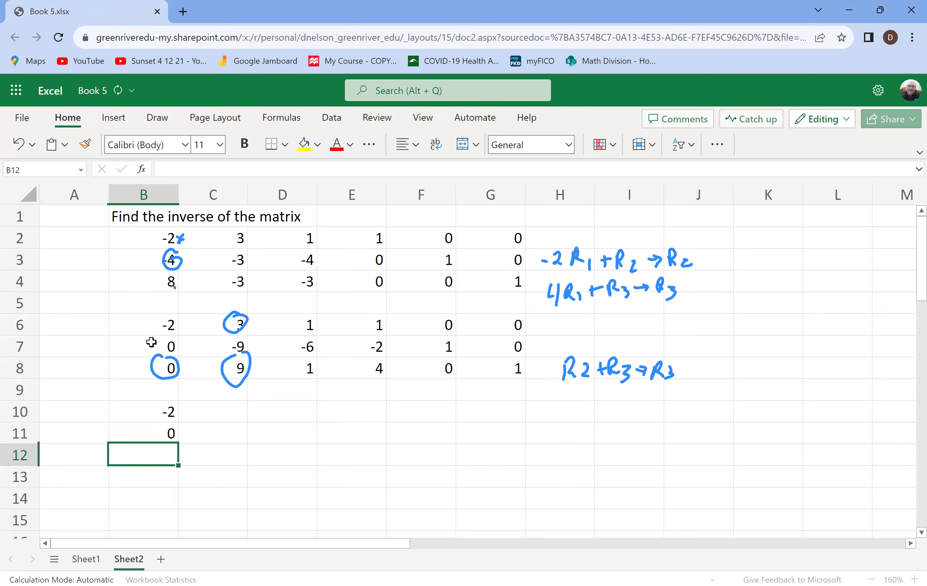
# Enter the formula =B7+B8 in B12 to add the second row to the third
pyautogui.write('=')
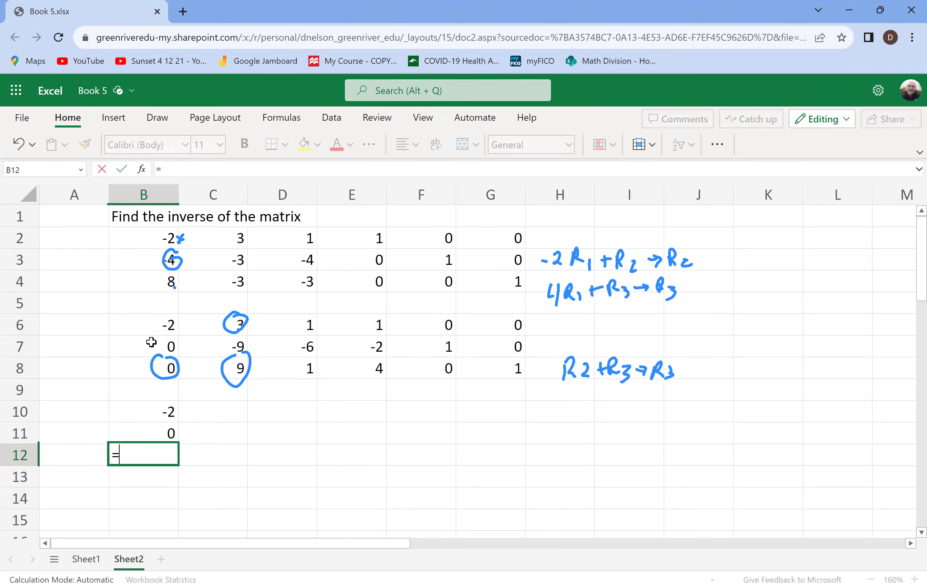
pyautogui.click(151, 342)
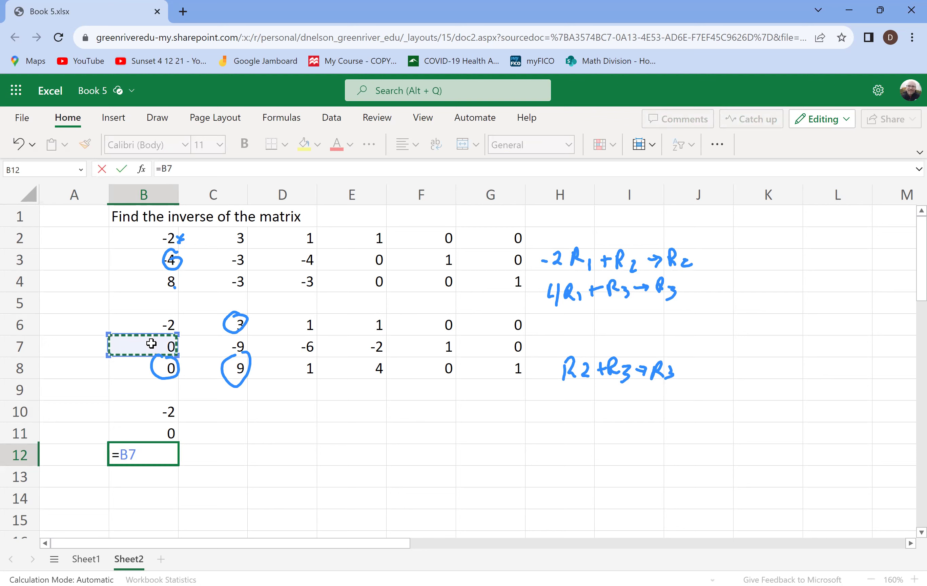
pyautogui.write('+')
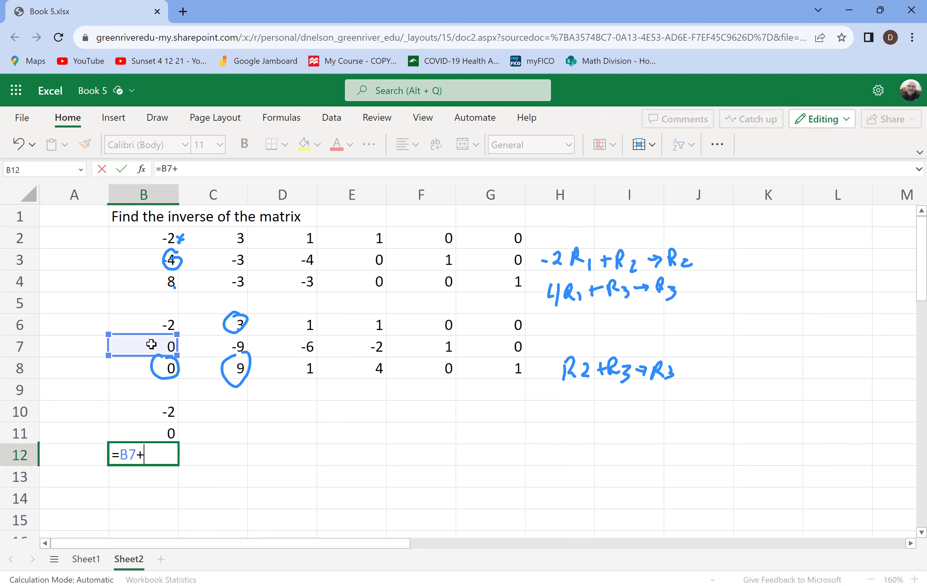
pyautogui.click(155, 370)
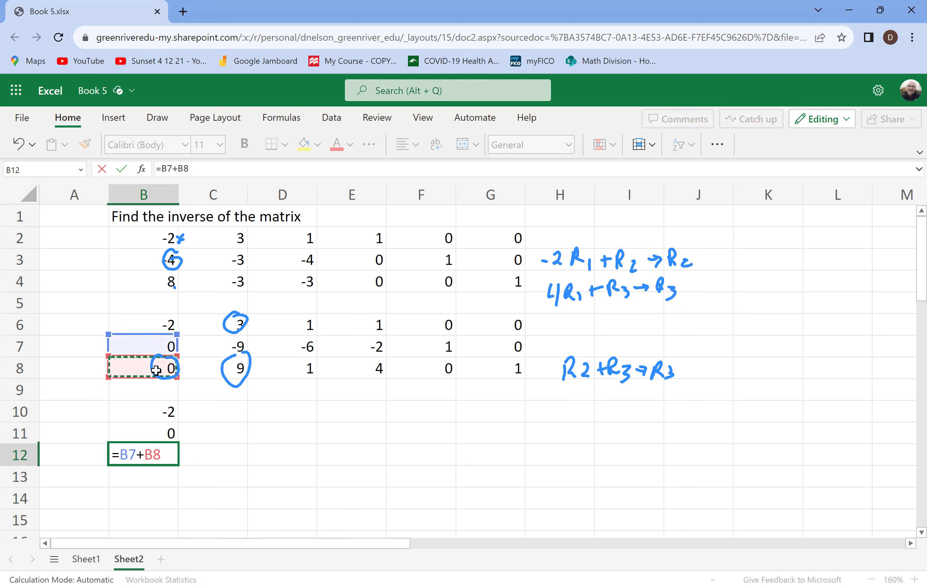
pyautogui.press('Return')
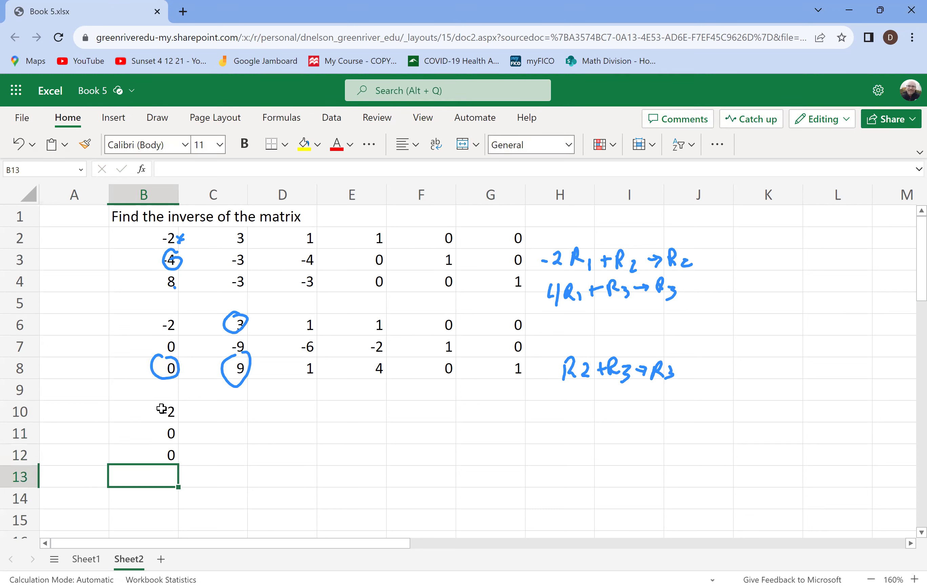
# Fill the formulas in B10:B12 across through column G to complete the third augmented matrix
pyautogui.moveTo(162, 408); pyautogui.dragTo(163, 450)
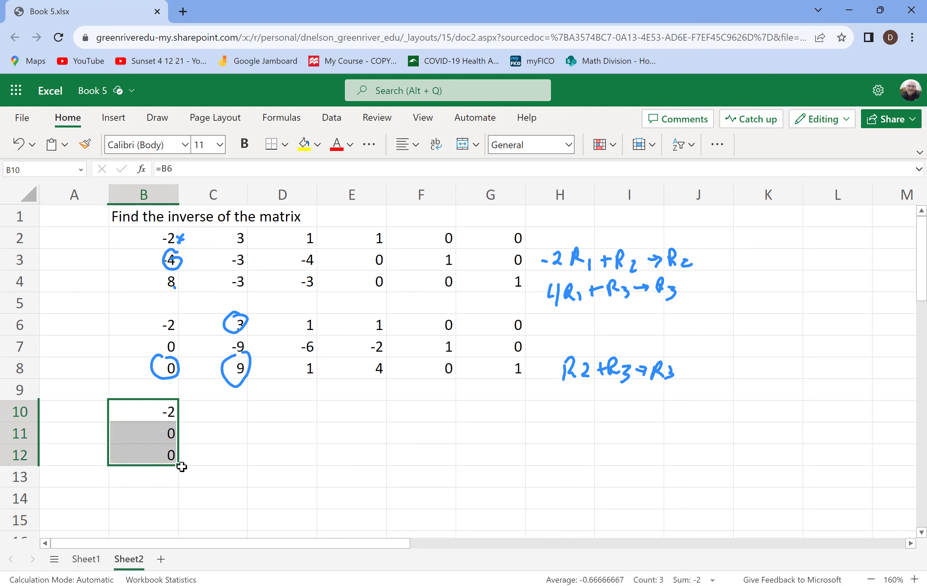
pyautogui.moveTo(181, 463); pyautogui.dragTo(474, 439)
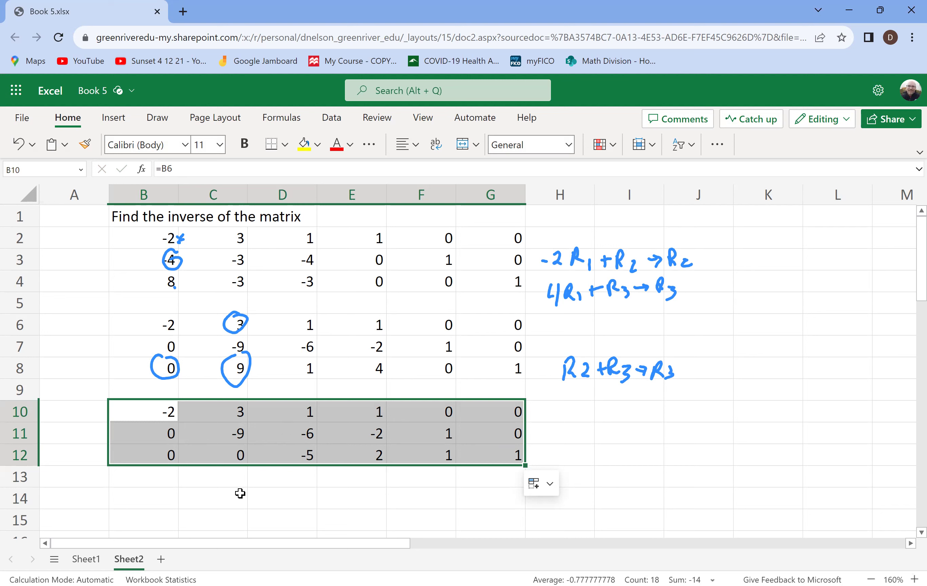
pyautogui.click(150, 496)
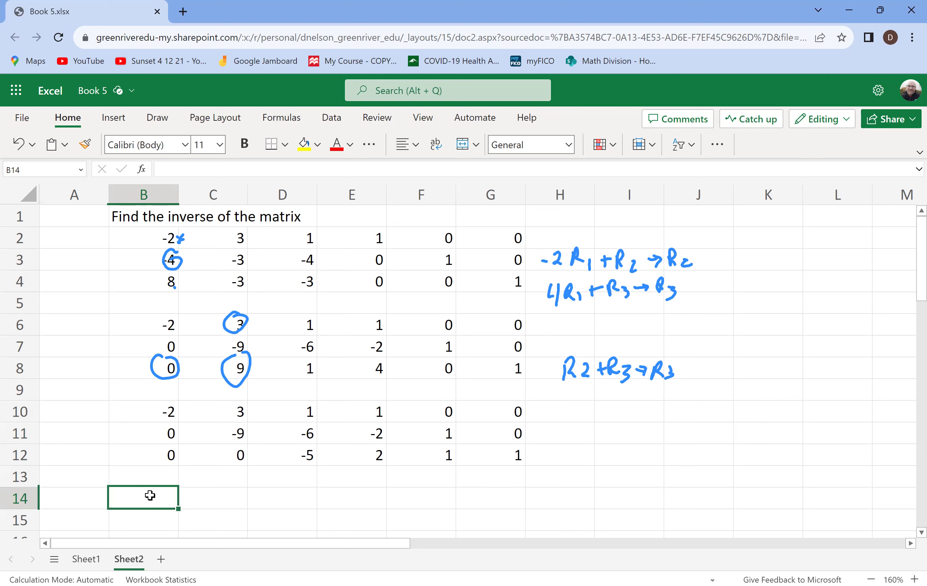
# Clear all the handwritten circles and row-operation notes drawn over Sheet2
pyautogui.click(309, 457)
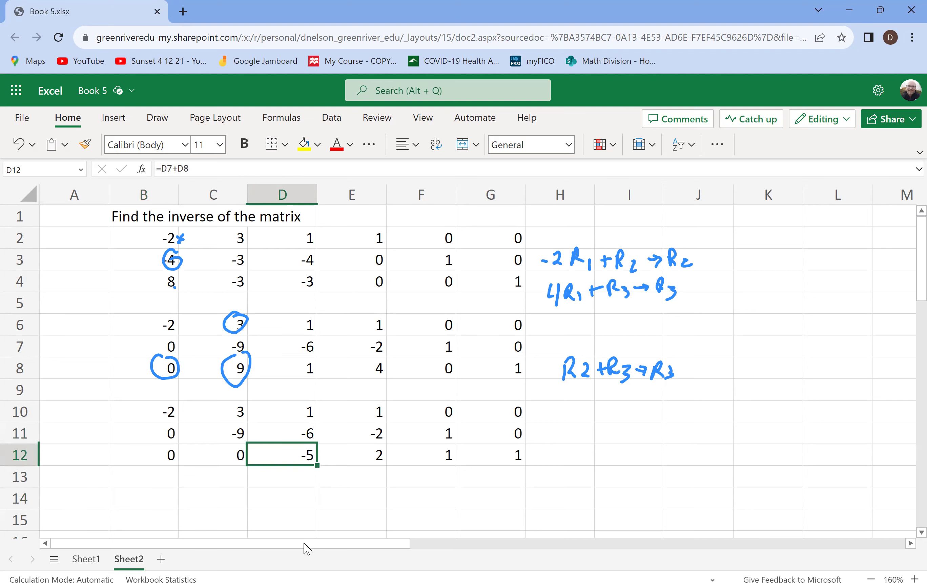
pyautogui.scroll(-2, 308, 529)
pyautogui.scroll(2, 309, 528)
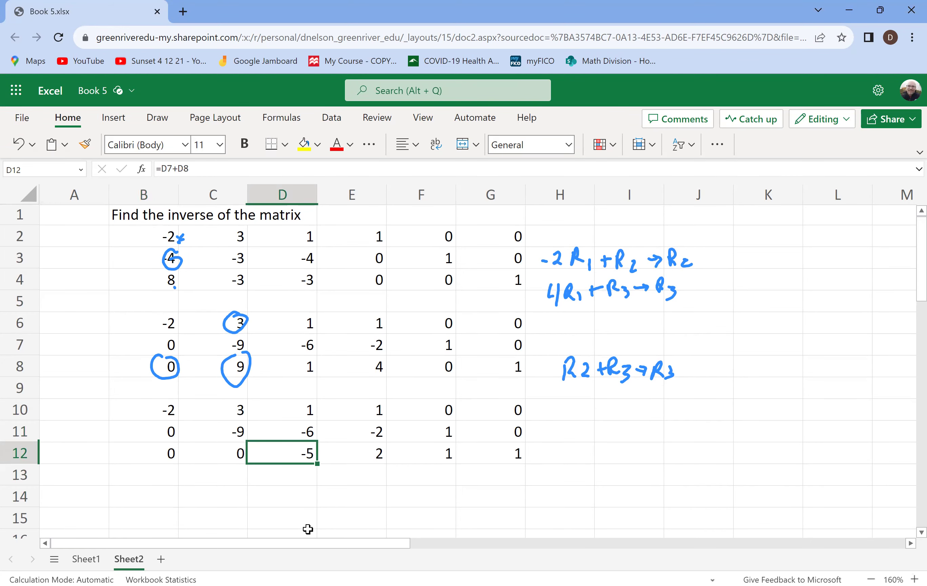
pyautogui.click(837, 474)
pyautogui.scroll(-1, 308, 529)
pyautogui.click(837, 473)
pyautogui.scroll(1, 308, 528)
pyautogui.scroll(-3, 308, 529)
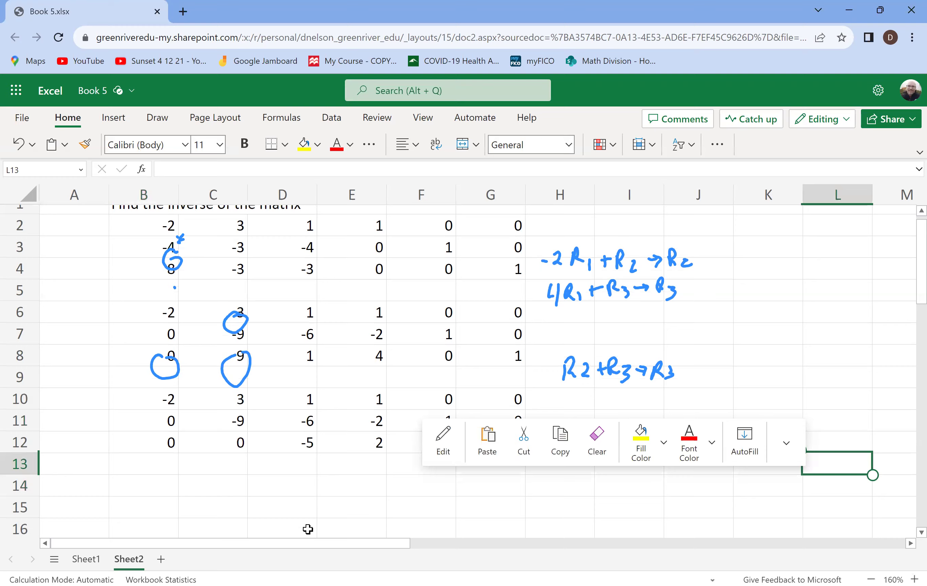
pyautogui.scroll(-1, 308, 528)
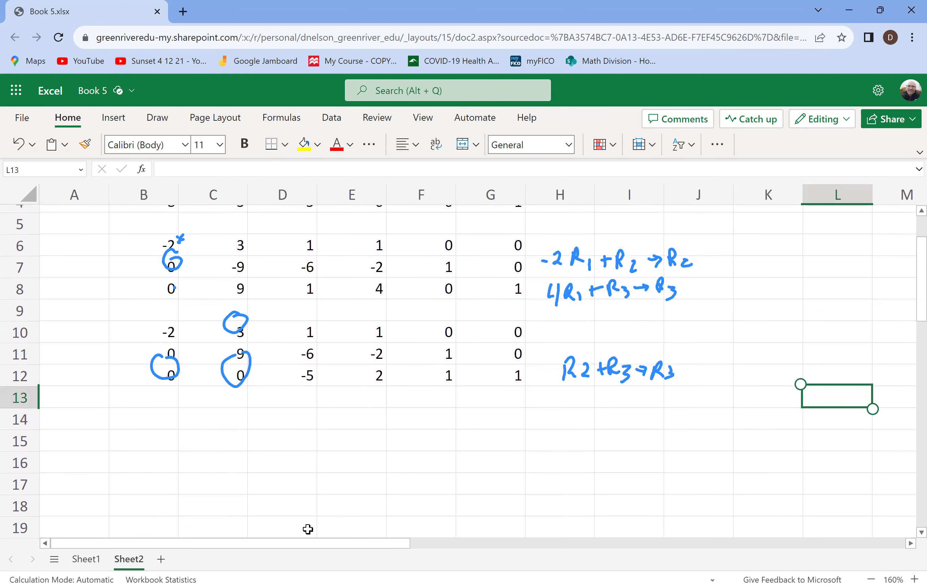
pyautogui.scroll(-1, 308, 529)
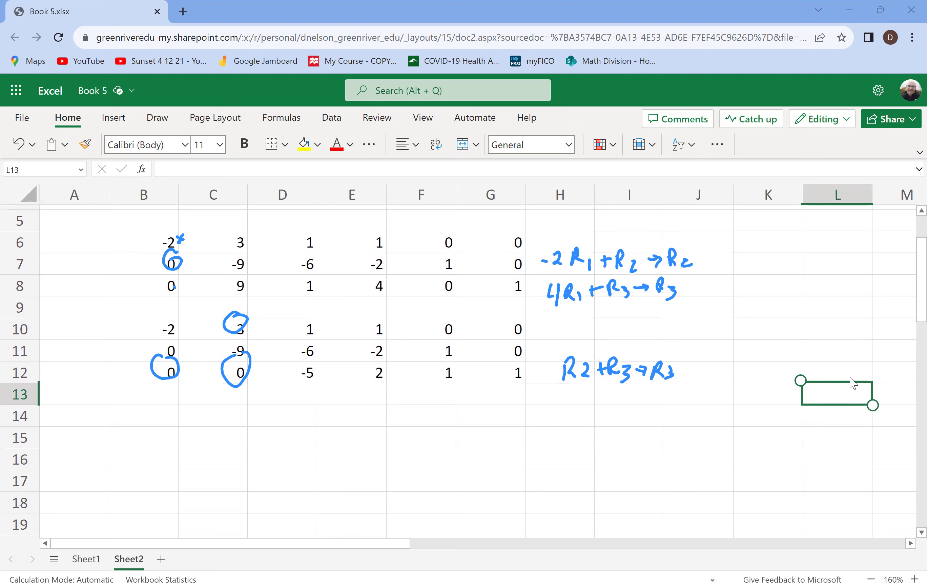
pyautogui.press('Escape')
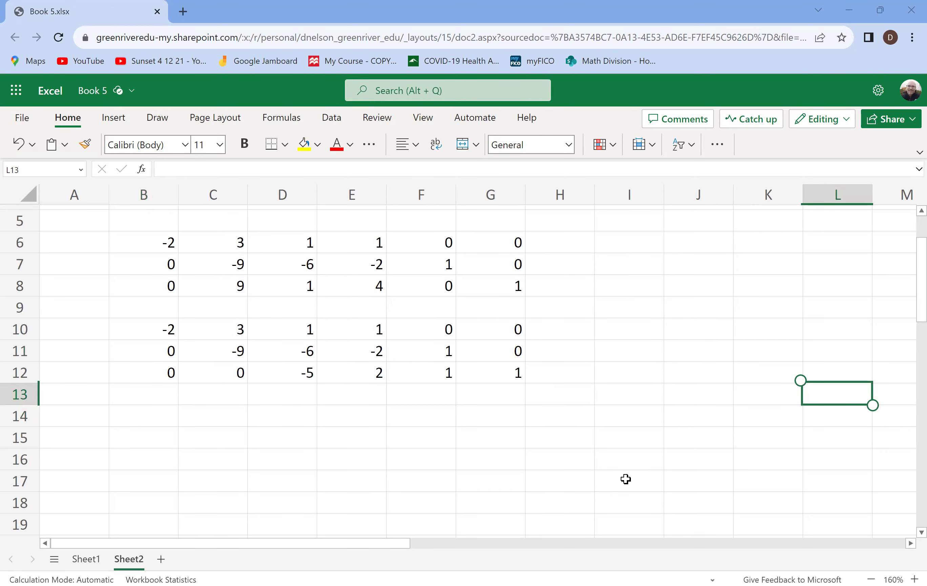
# Handwrite the row operation 1/3 R2+R1→R1 beside row 11 and circle the entry in C10
pyautogui.scroll(-2, 626, 479)
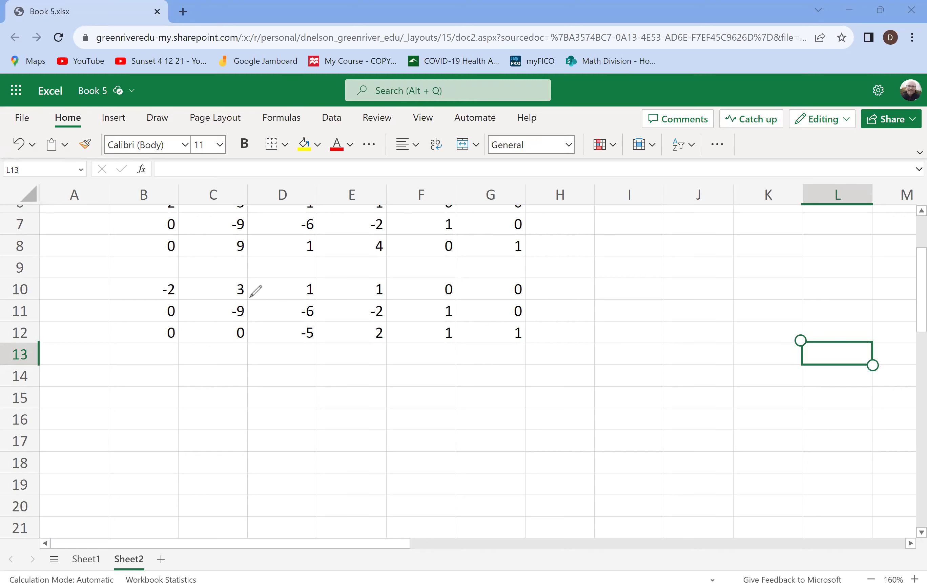
pyautogui.moveTo(567, 298); pyautogui.dragTo(569, 304)
pyautogui.moveTo(561, 312)
pyautogui.mouseDown()
pyautogui.moveTo(568, 320)
pyautogui.moveTo(618, 317)
pyautogui.mouseUp()
pyautogui.moveTo(615, 309)
pyautogui.mouseDown()
pyautogui.moveTo(629, 305)
pyautogui.moveTo(623, 315)
pyautogui.mouseUp()
pyautogui.moveTo(624, 302); pyautogui.dragTo(640, 314)
pyautogui.moveTo(646, 311); pyautogui.dragTo(680, 315)
pyautogui.moveTo(680, 303); pyautogui.dragTo(686, 313)
pyautogui.moveTo(692, 307); pyautogui.dragTo(692, 320)
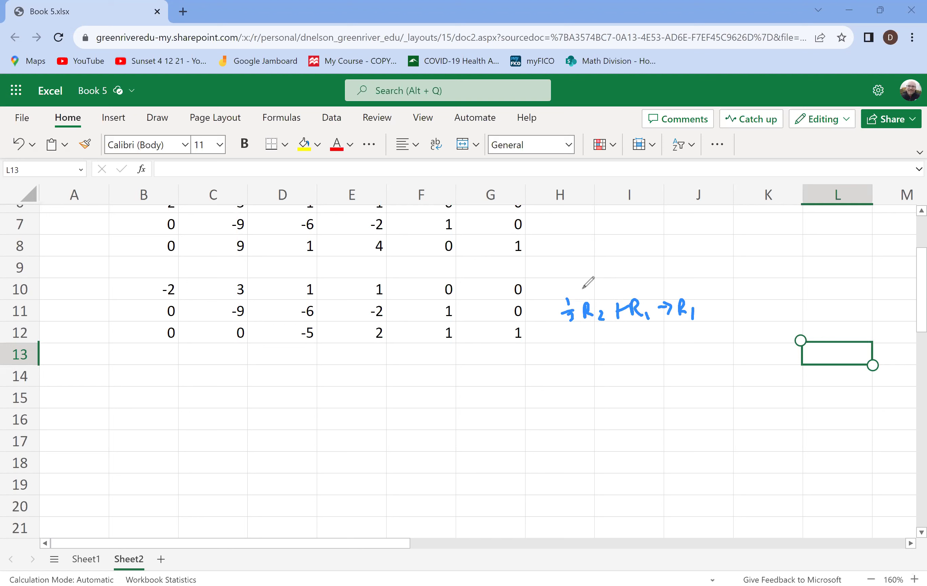
pyautogui.moveTo(236, 273)
pyautogui.mouseDown()
pyautogui.moveTo(249, 275)
pyautogui.moveTo(235, 282)
pyautogui.mouseUp()
# Enter the formula =B11/3+B10 in B14 and fill it across through column G
pyautogui.click(157, 371)
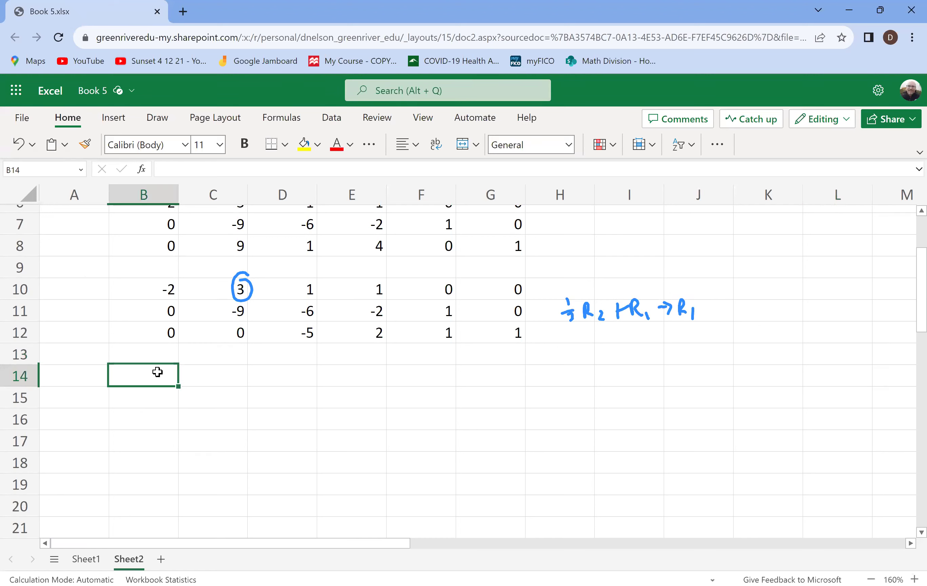
pyautogui.write('=')
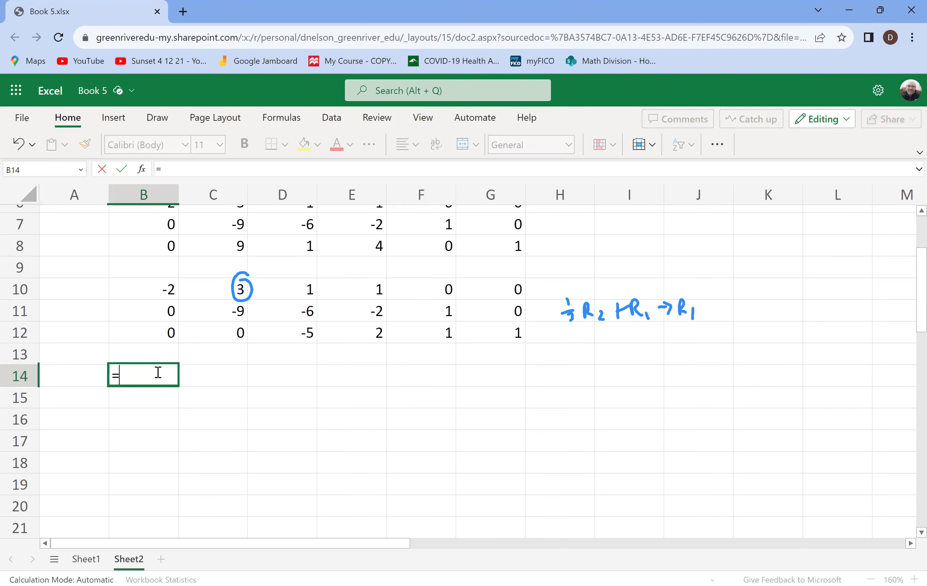
pyautogui.click(160, 309)
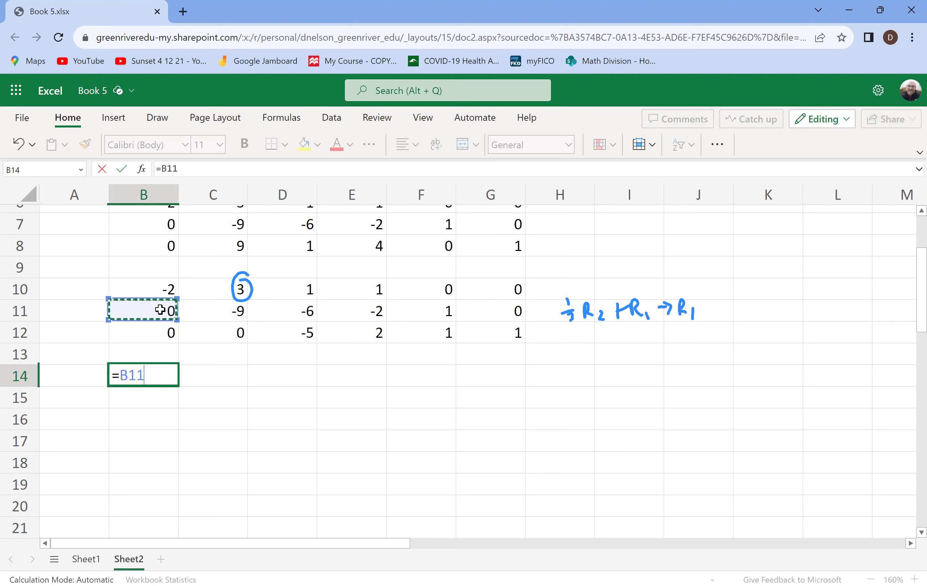
pyautogui.write('/3')
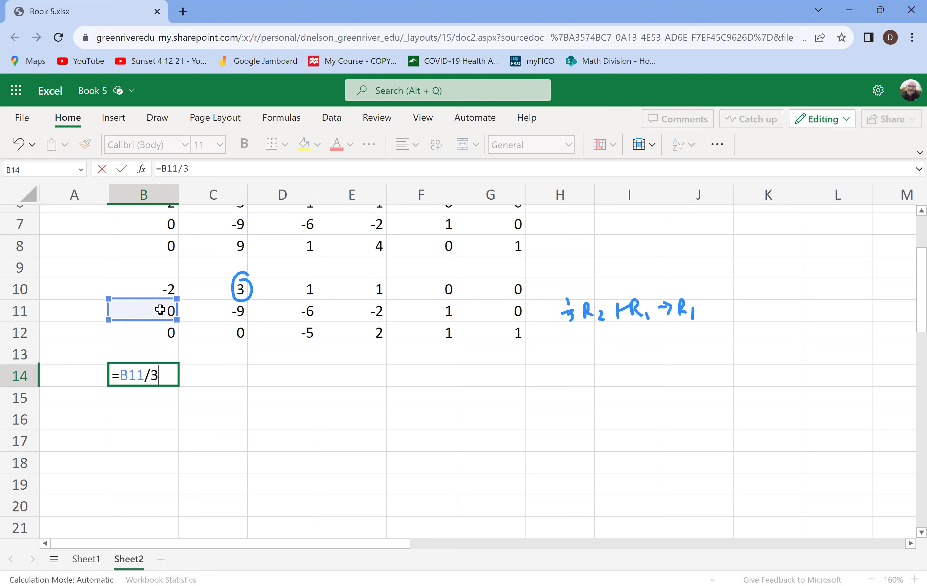
pyautogui.write('+')
pyautogui.click(160, 289)
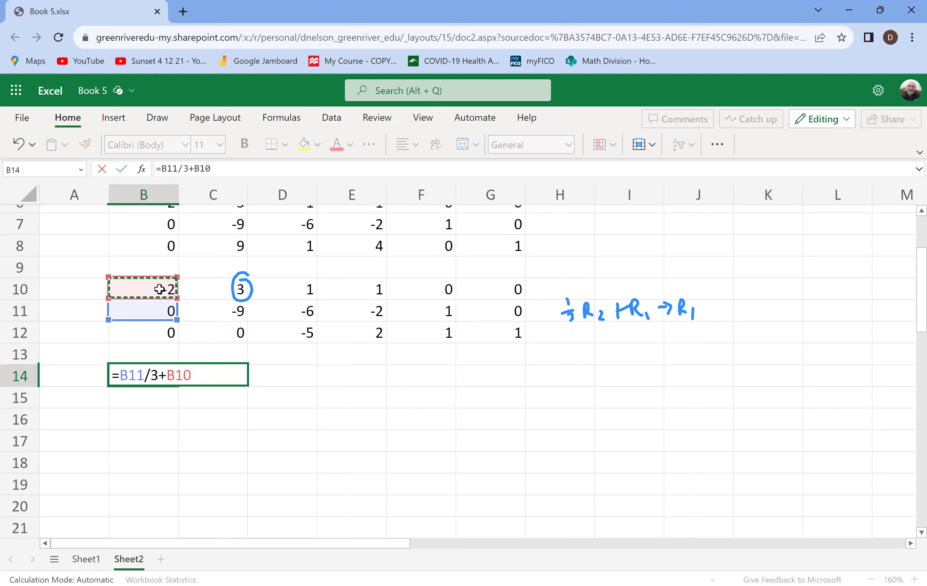
pyautogui.press('Return')
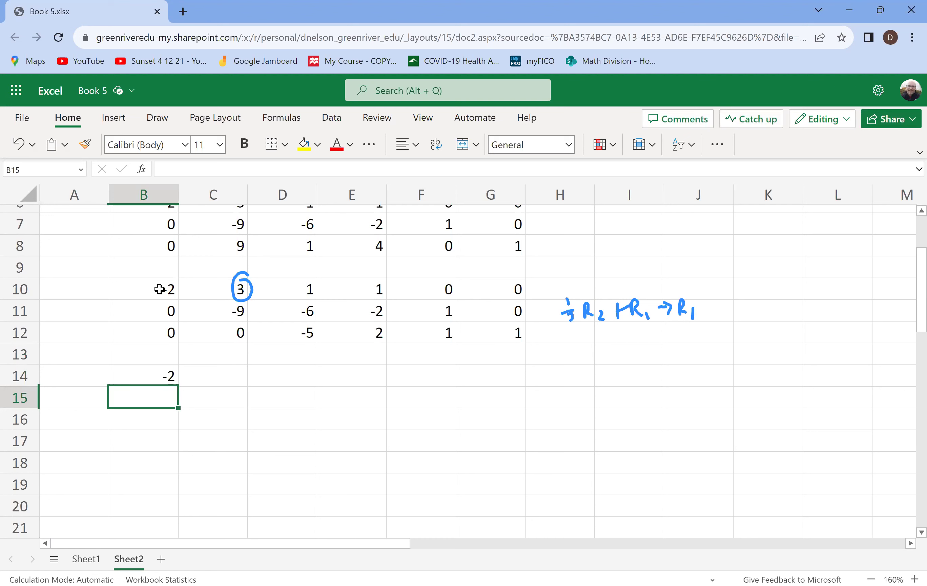
pyautogui.click(161, 376)
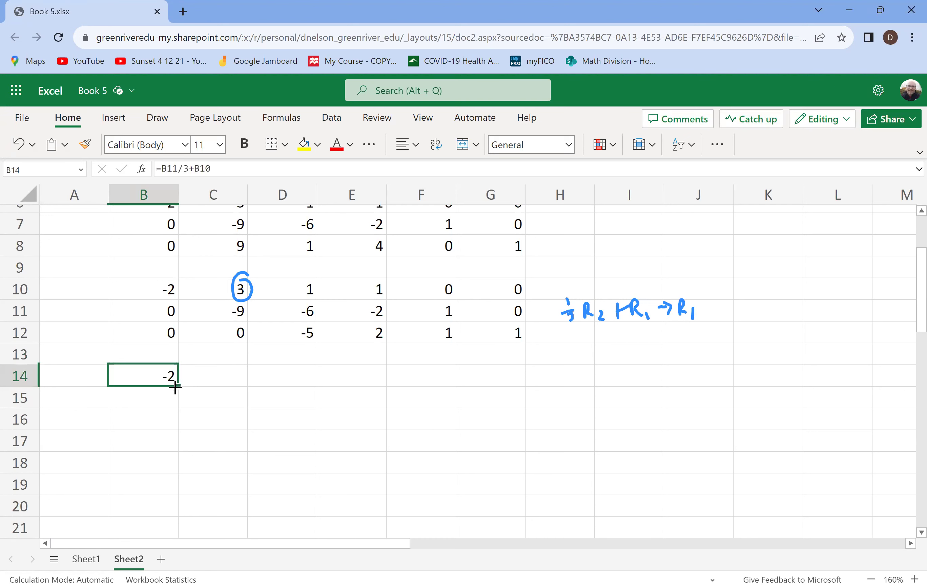
pyautogui.moveTo(179, 388); pyautogui.dragTo(481, 388)
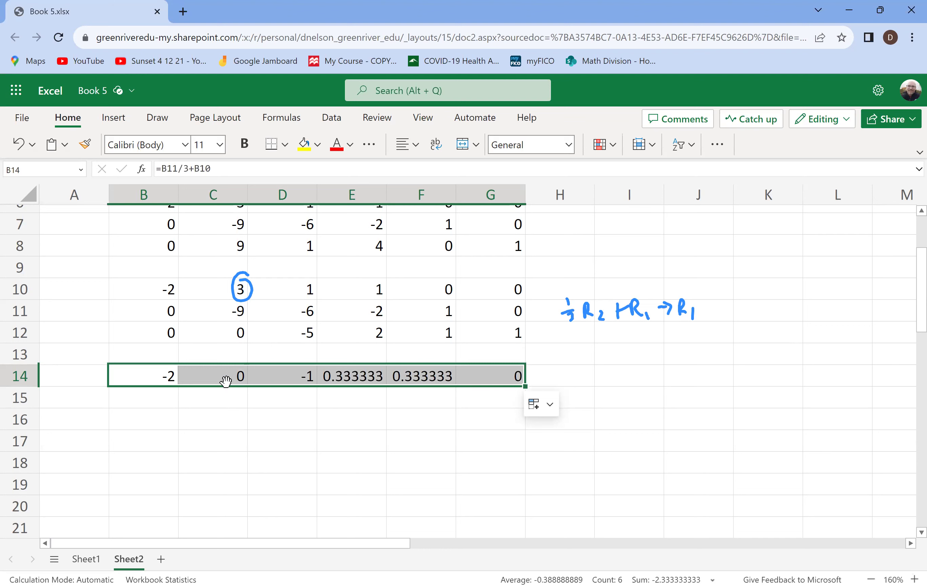
# Enter the formula =B11 in B15 to carry down the second row
pyautogui.click(162, 398)
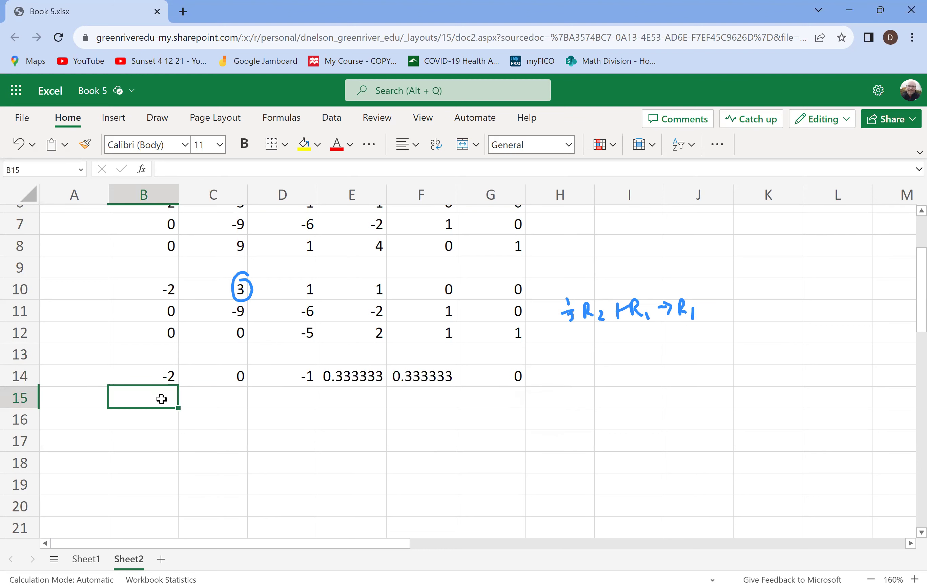
pyautogui.write('=')
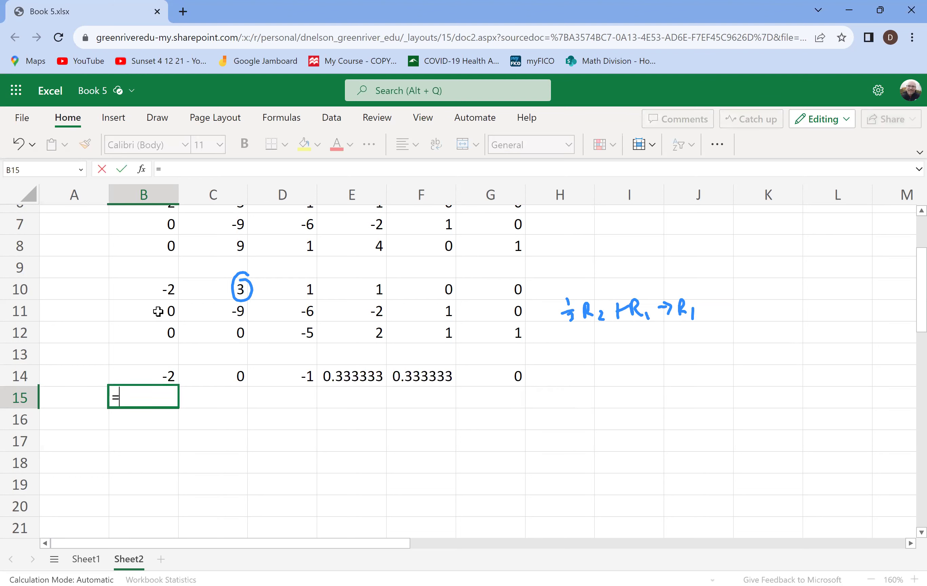
pyautogui.click(158, 311)
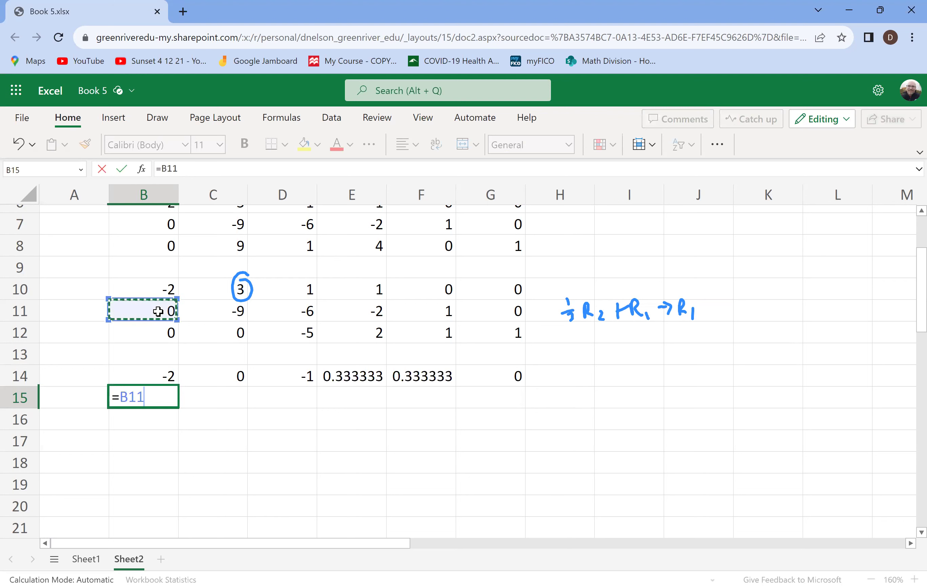
pyautogui.press('Return')
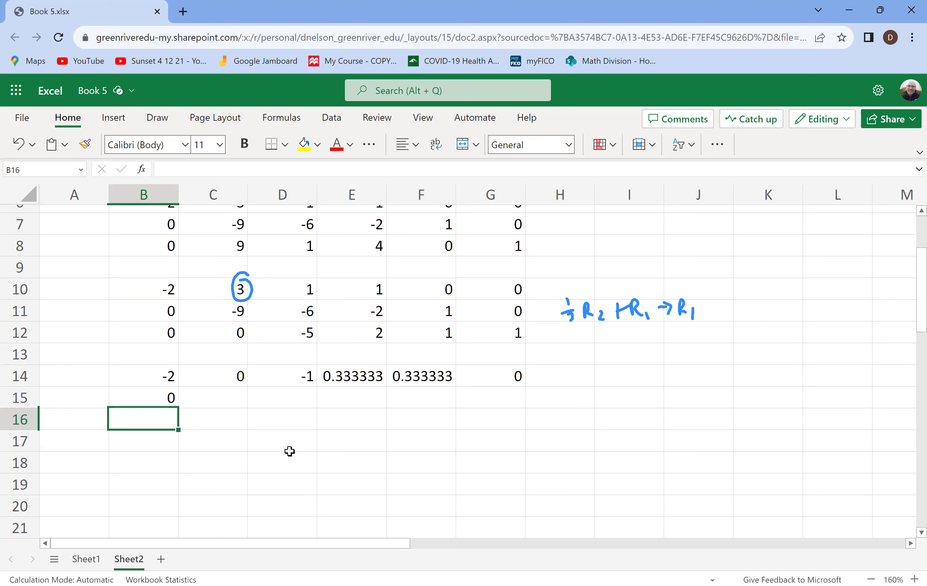
# Circle the entry in D12 and handwrite the row operation -1/5 R3→R3 below the previous note
pyautogui.hscroll(1, 290, 451)
pyautogui.moveTo(294, 331)
pyautogui.mouseDown()
pyautogui.moveTo(312, 322)
pyautogui.moveTo(285, 333)
pyautogui.mouseUp()
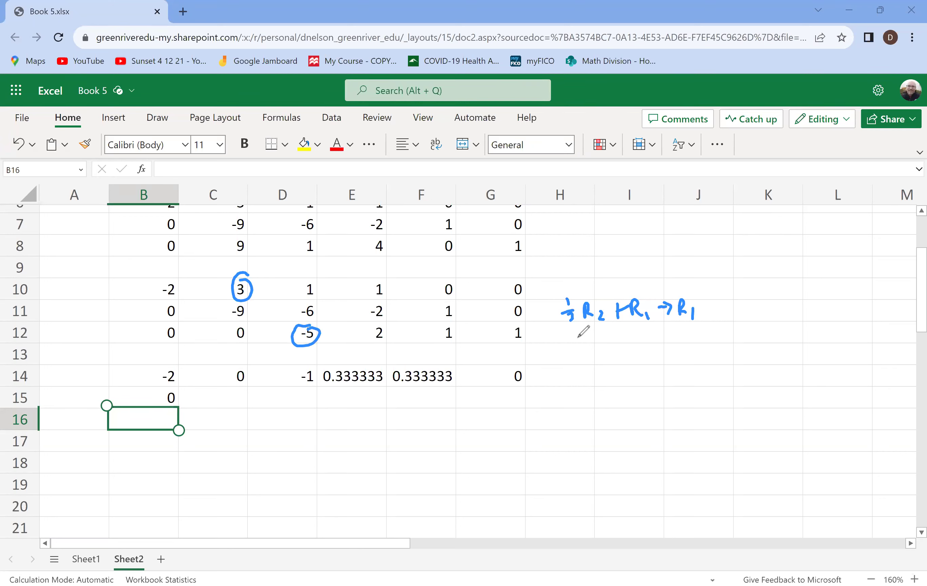
pyautogui.moveTo(569, 340)
pyautogui.mouseDown()
pyautogui.moveTo(579, 362)
pyautogui.moveTo(586, 350)
pyautogui.moveTo(598, 358)
pyautogui.mouseUp()
pyautogui.moveTo(595, 345)
pyautogui.mouseDown()
pyautogui.moveTo(616, 341)
pyautogui.moveTo(613, 350)
pyautogui.moveTo(635, 332)
pyautogui.moveTo(660, 347)
pyautogui.mouseUp()
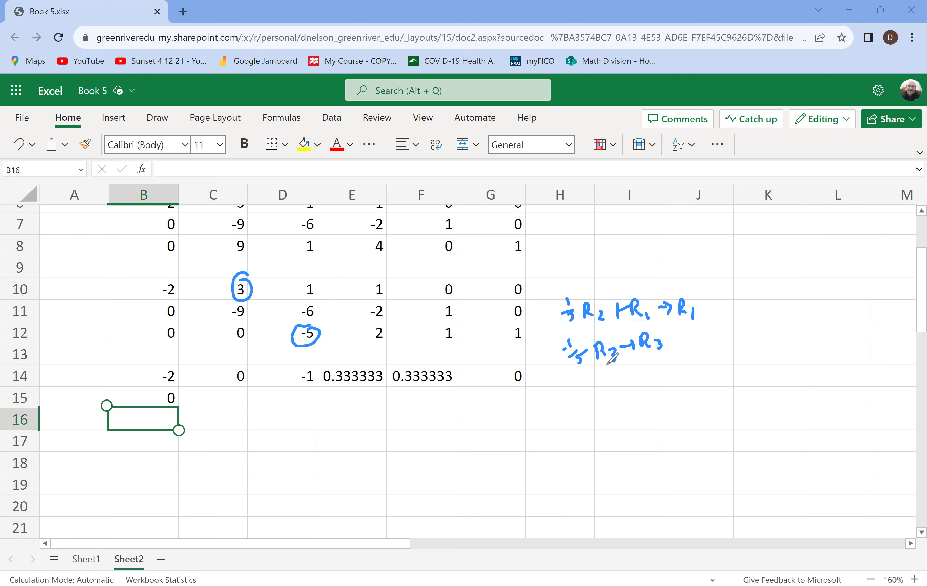
# Enter the formula =B12/-5 in B16 to scale the third row
pyautogui.click(148, 413)
pyautogui.write('=')
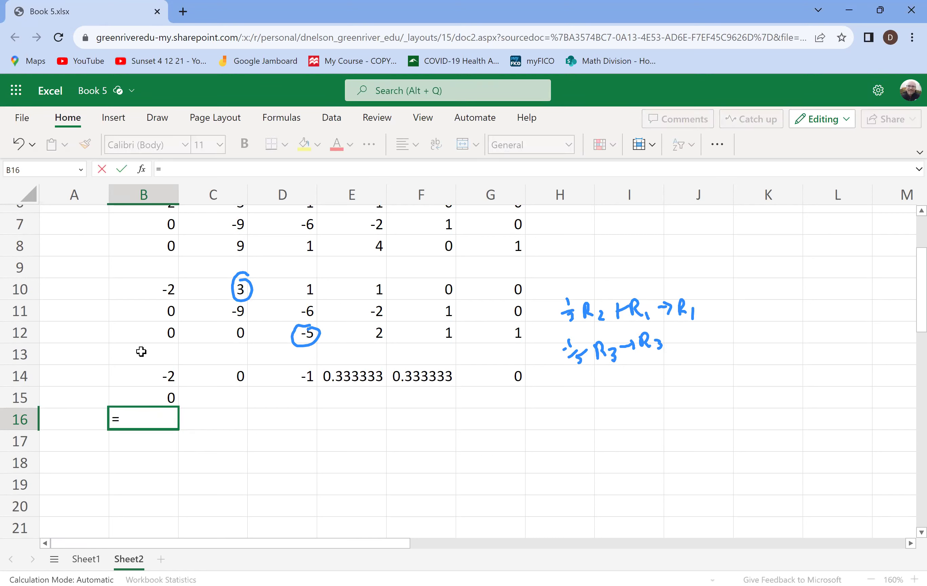
pyautogui.click(146, 325)
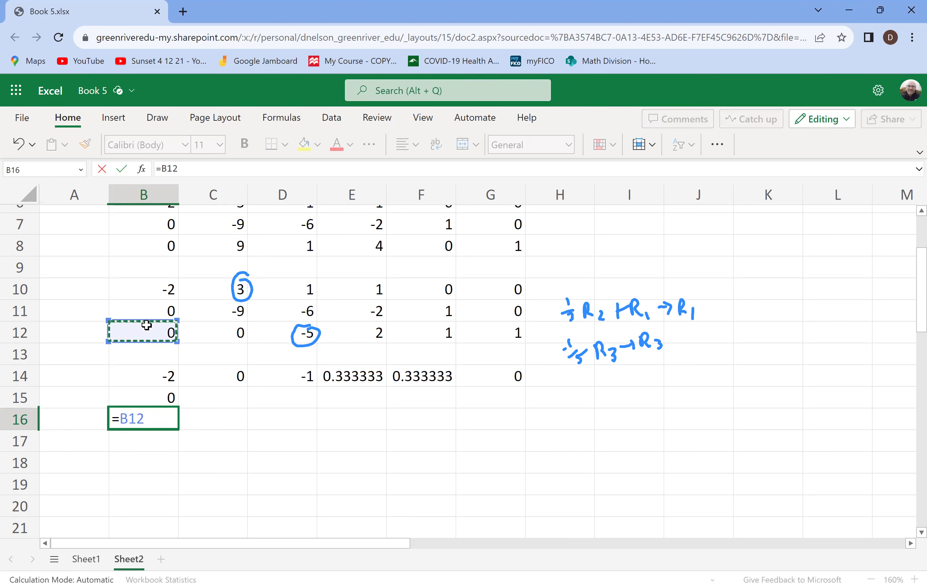
pyautogui.write('/-5')
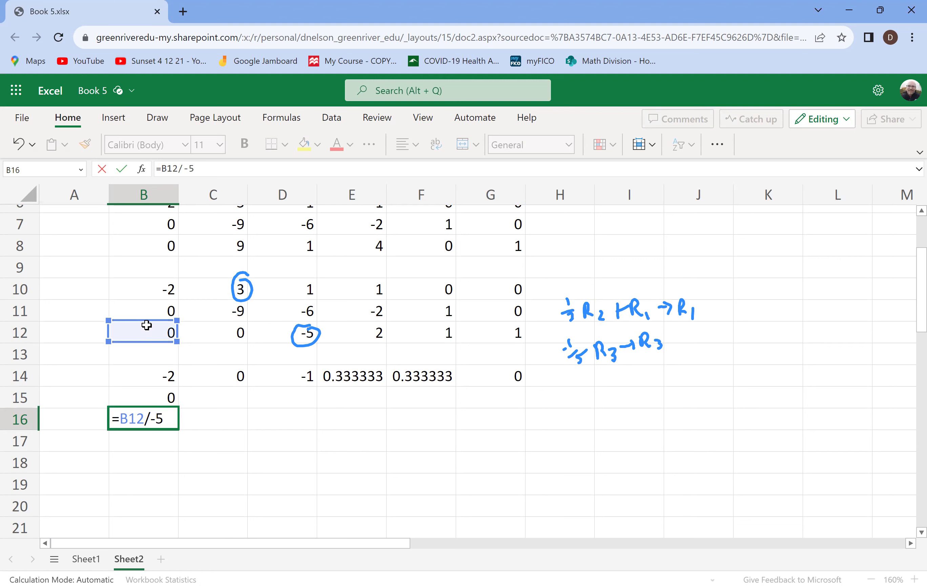
pyautogui.press('Return')
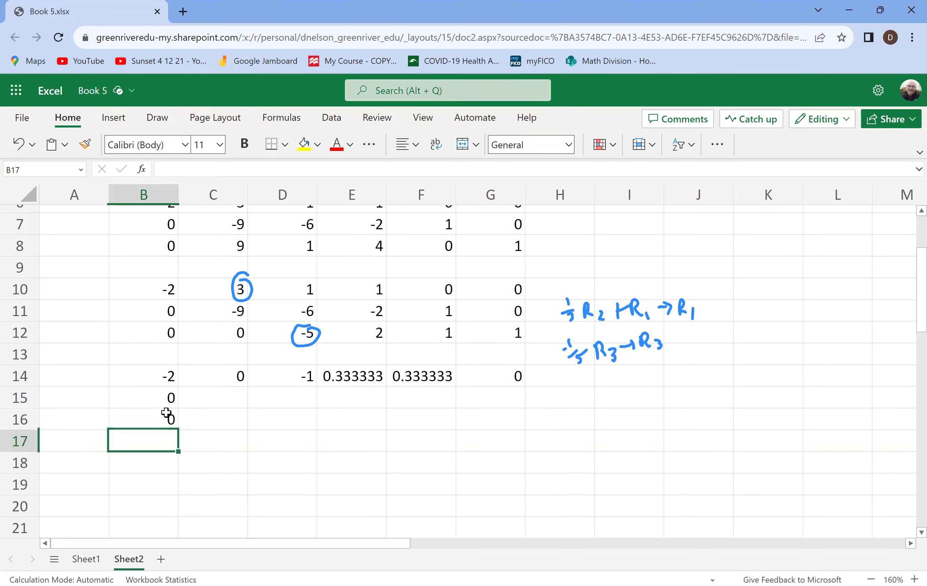
# Fill the formulas in B15:B16 across through column G to complete the fourth augmented matrix
pyautogui.click(166, 413)
pyautogui.moveTo(166, 394); pyautogui.dragTo(171, 416)
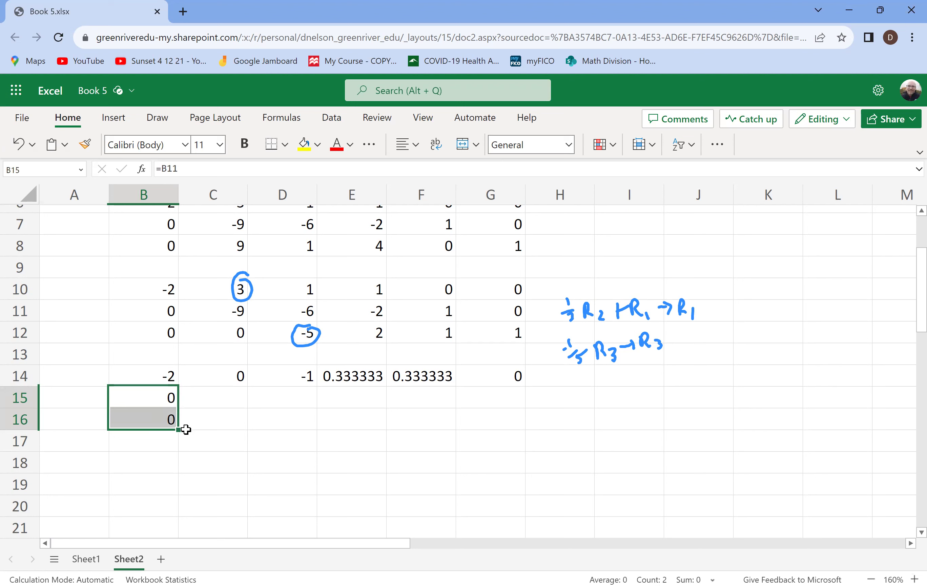
pyautogui.moveTo(185, 429); pyautogui.dragTo(492, 399)
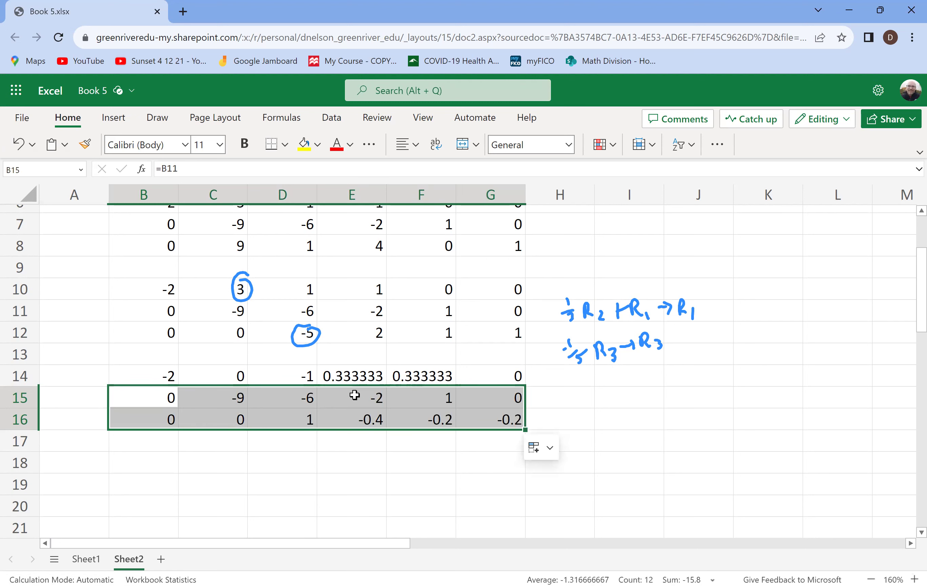
# Check the column D entries of the fourth matrix and handwrite the row operation R3+R1→R1 beside row 15
pyautogui.click(309, 417)
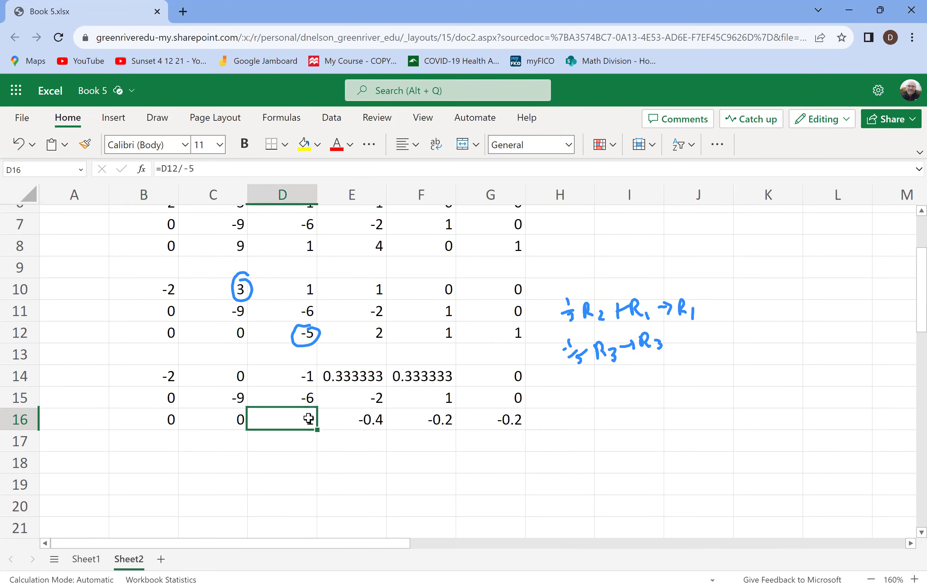
pyautogui.click(306, 394)
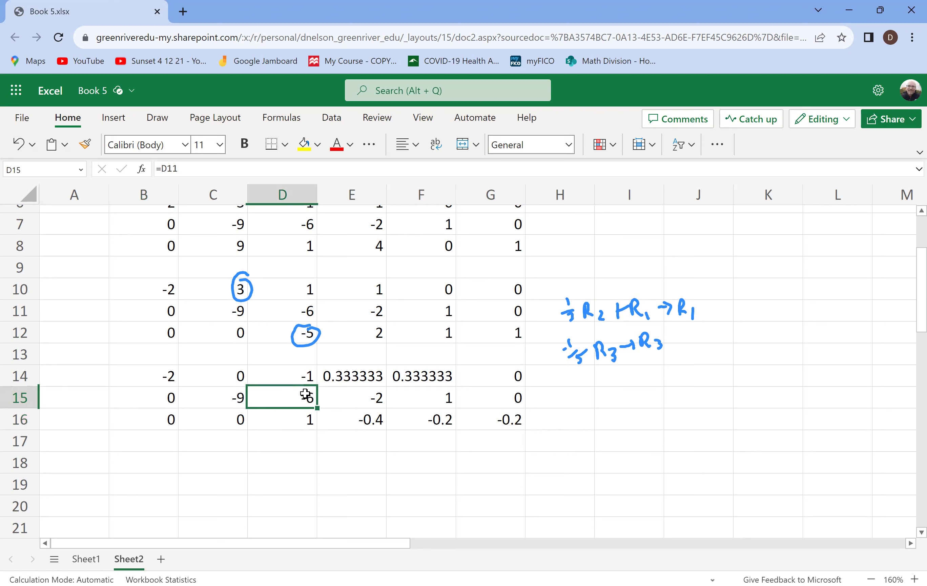
pyautogui.click(302, 378)
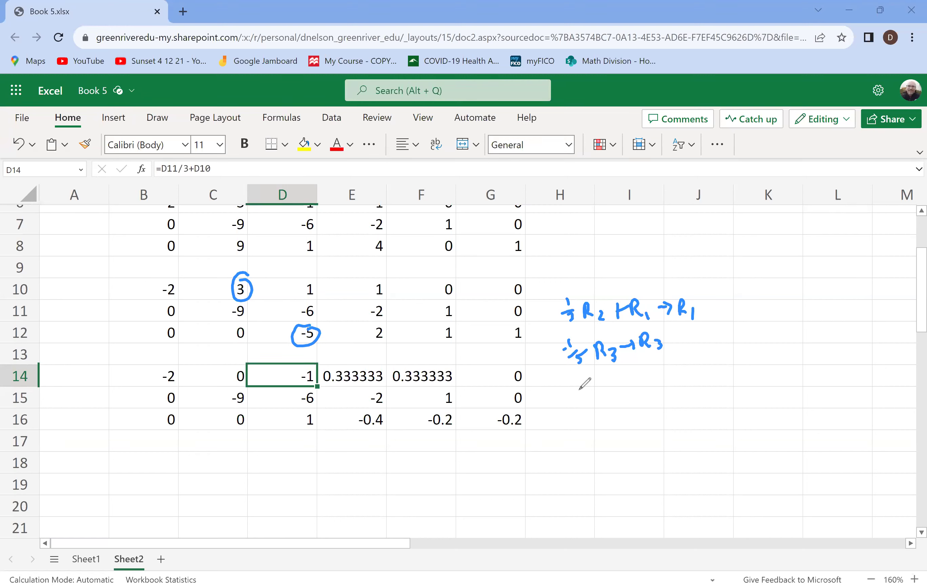
pyautogui.moveTo(579, 398); pyautogui.dragTo(580, 376)
pyautogui.moveTo(580, 376)
pyautogui.mouseDown()
pyautogui.moveTo(581, 388)
pyautogui.moveTo(666, 382)
pyautogui.moveTo(678, 395)
pyautogui.mouseUp()
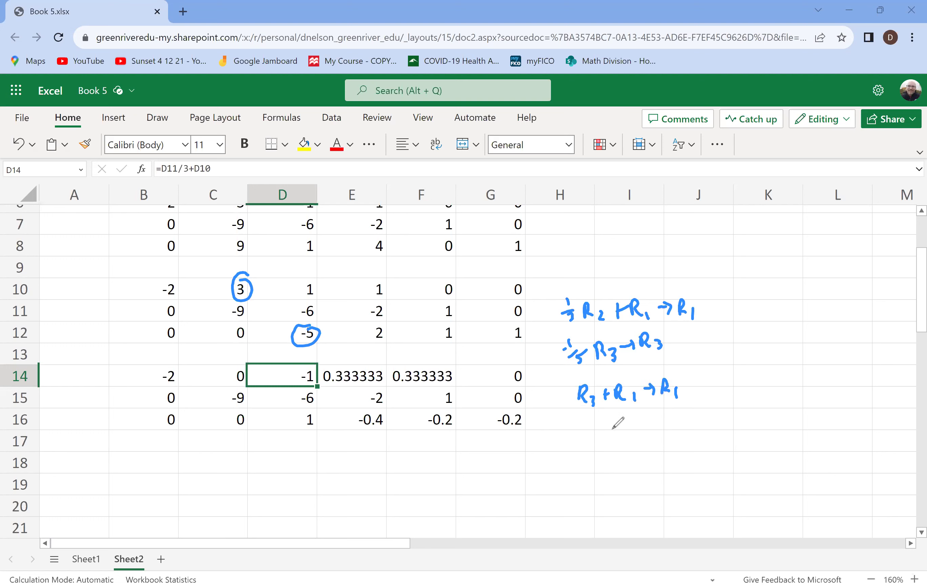
# Handwrite the row operation 6R3+R2→R2 beside row 16 and circle the entries in D14:D16
pyautogui.moveTo(569, 417); pyautogui.dragTo(562, 427)
pyautogui.moveTo(577, 418)
pyautogui.mouseDown()
pyautogui.moveTo(578, 430)
pyautogui.moveTo(593, 436)
pyautogui.moveTo(612, 428)
pyautogui.mouseUp()
pyautogui.moveTo(608, 424)
pyautogui.mouseDown()
pyautogui.moveTo(607, 433)
pyautogui.moveTo(645, 426)
pyautogui.mouseUp()
pyautogui.moveTo(649, 421); pyautogui.dragTo(658, 420)
pyautogui.moveTo(665, 411)
pyautogui.mouseDown()
pyautogui.moveTo(665, 420)
pyautogui.moveTo(684, 421)
pyautogui.mouseUp()
pyautogui.moveTo(315, 409); pyautogui.dragTo(296, 391)
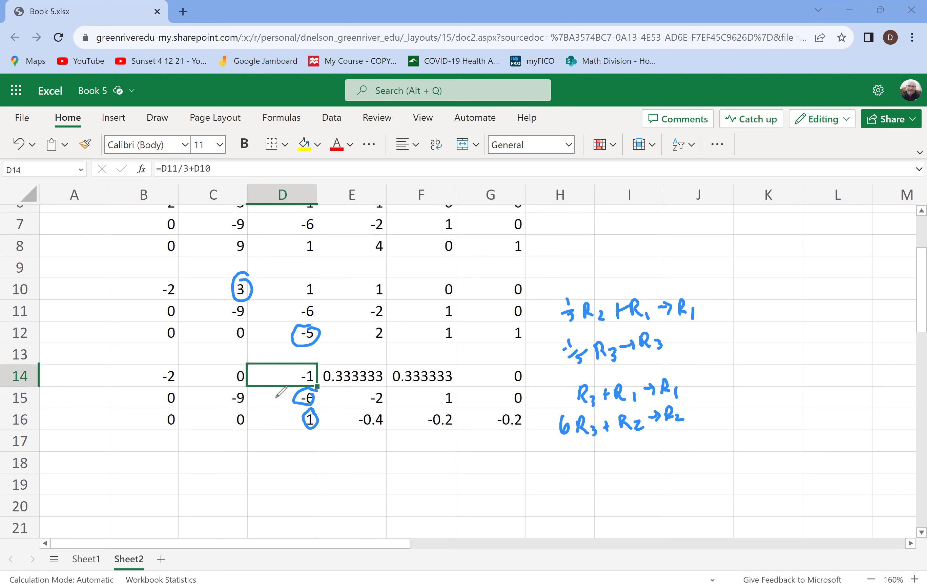
pyautogui.moveTo(317, 362)
pyautogui.mouseDown()
pyautogui.moveTo(295, 367)
pyautogui.moveTo(310, 376)
pyautogui.mouseUp()
# Enter the formula =B16+B14 in B18 to start the first row of the fifth augmented matrix
pyautogui.click(158, 463)
pyautogui.write('=')
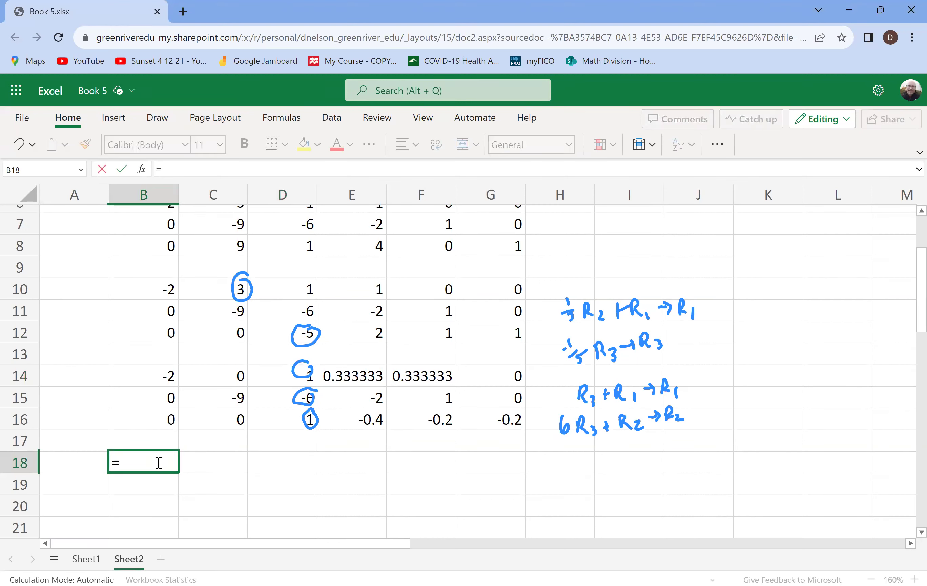
pyautogui.click(142, 422)
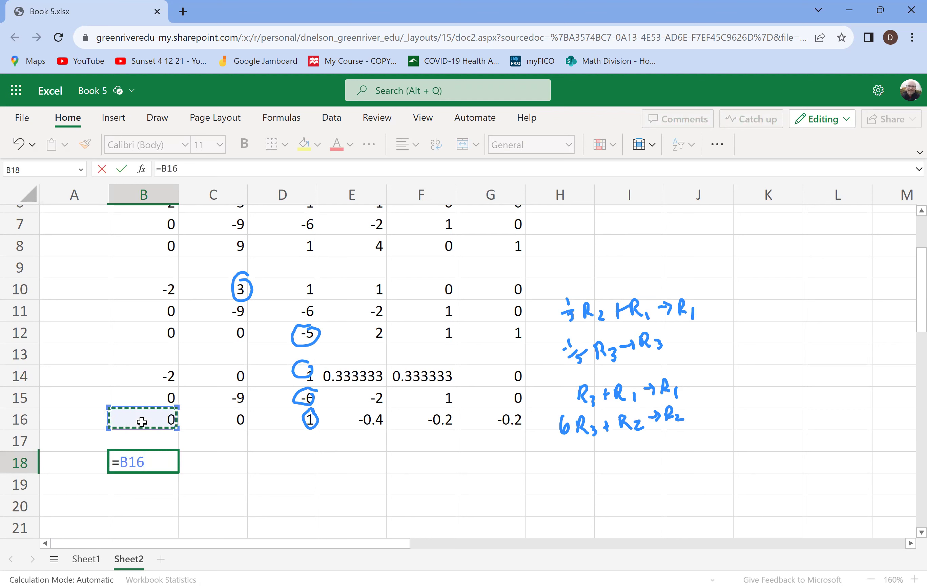
pyautogui.write('+')
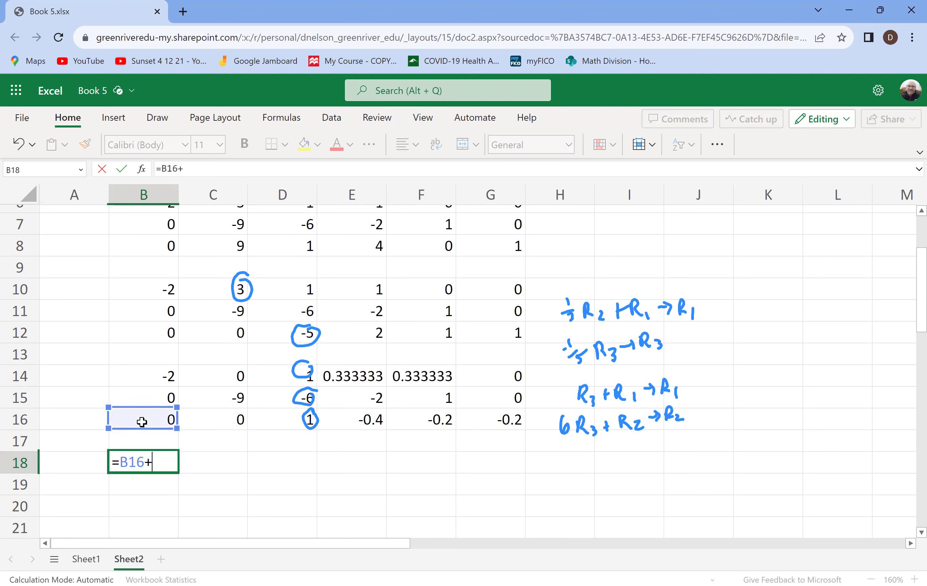
pyautogui.click(141, 379)
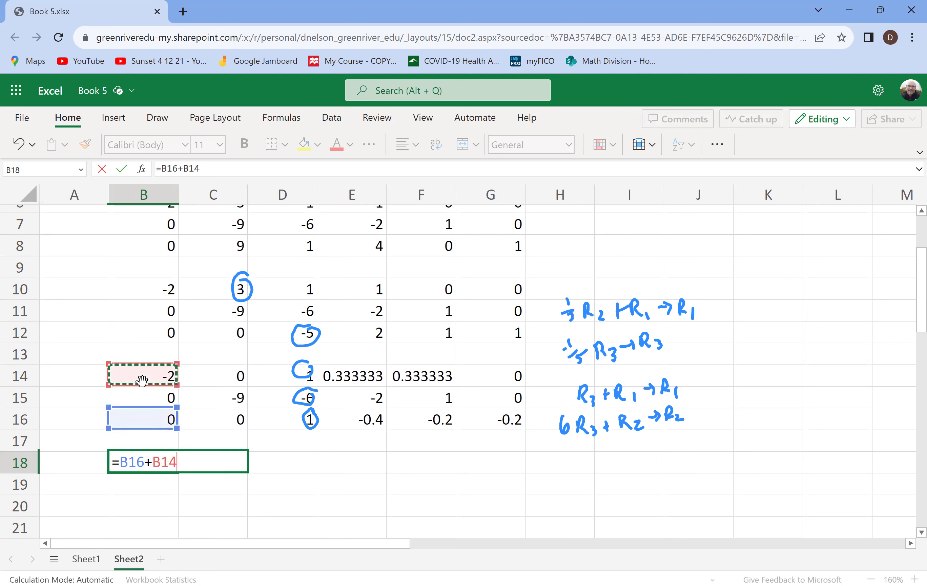
pyautogui.press('Return')
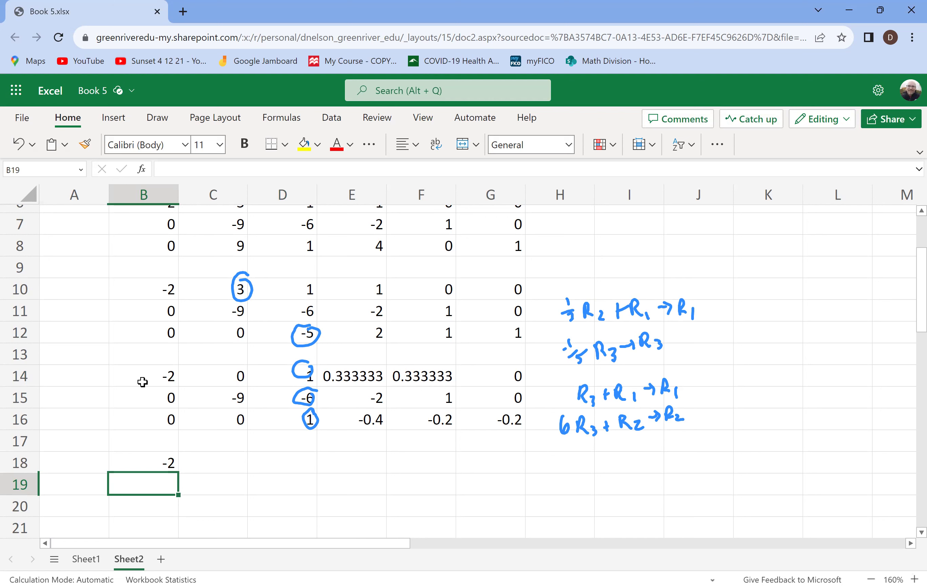
# Enter the formula =6*B16+B15 in B19 for the second row of the fifth matrix
pyautogui.write('=')
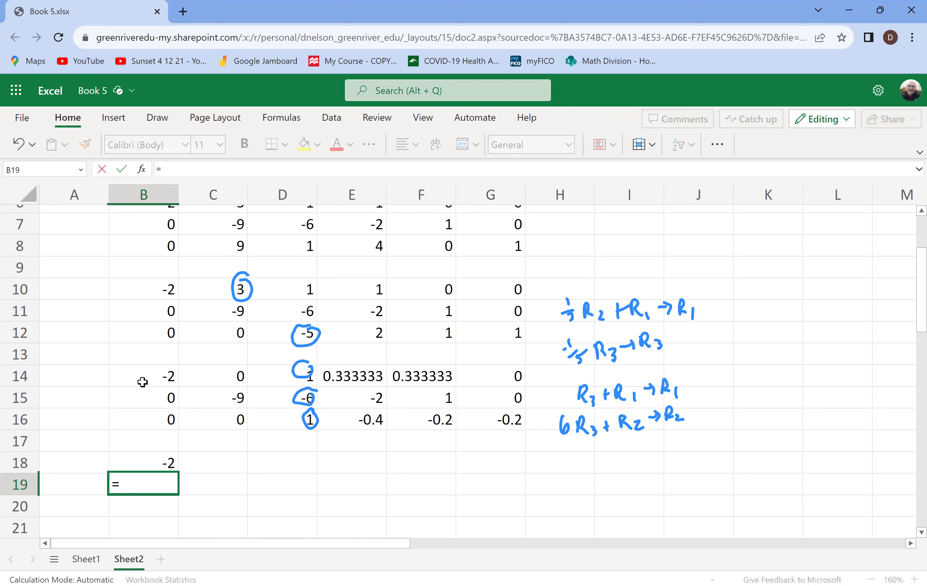
pyautogui.write('6^')
pyautogui.press('BackSpace')
pyautogui.write('*')
pyautogui.click(152, 417)
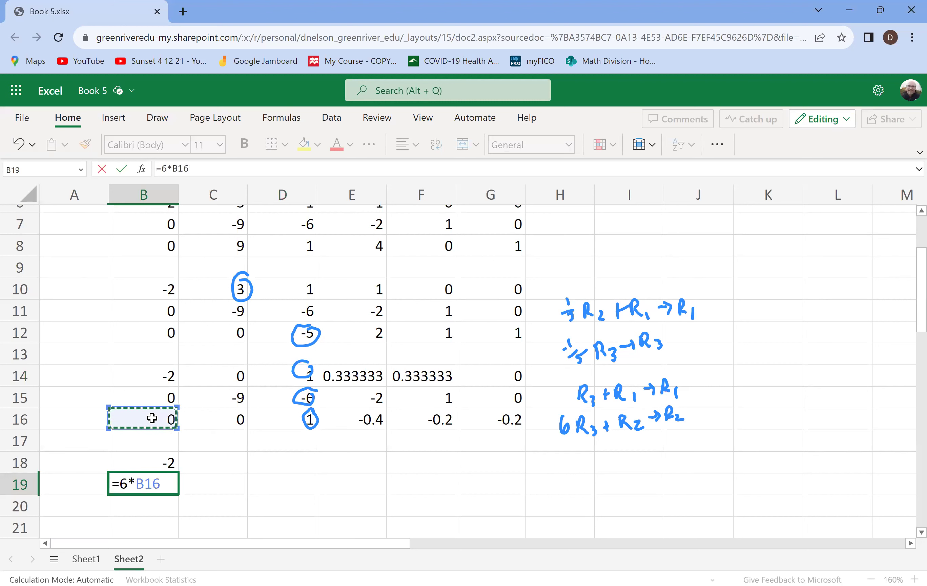
pyautogui.write('+')
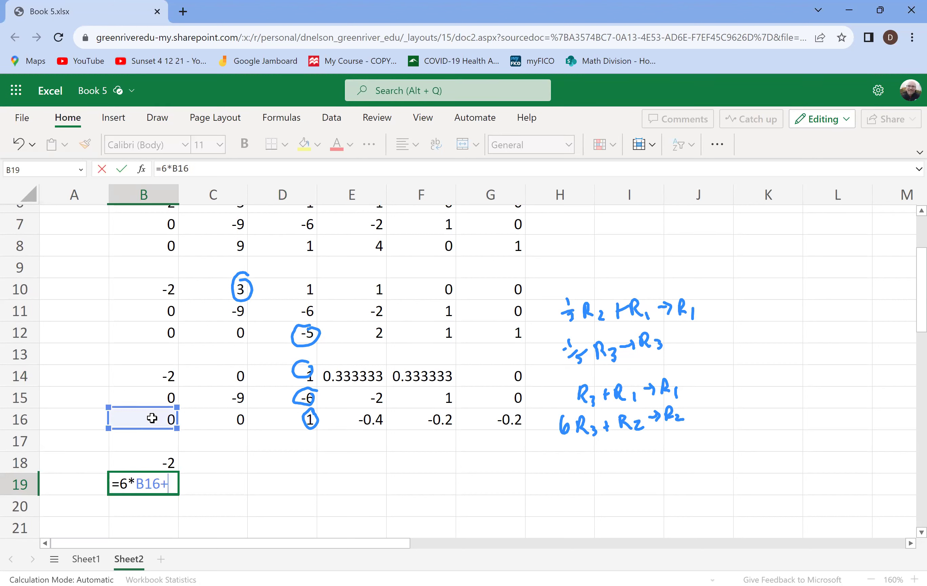
pyautogui.click(151, 391)
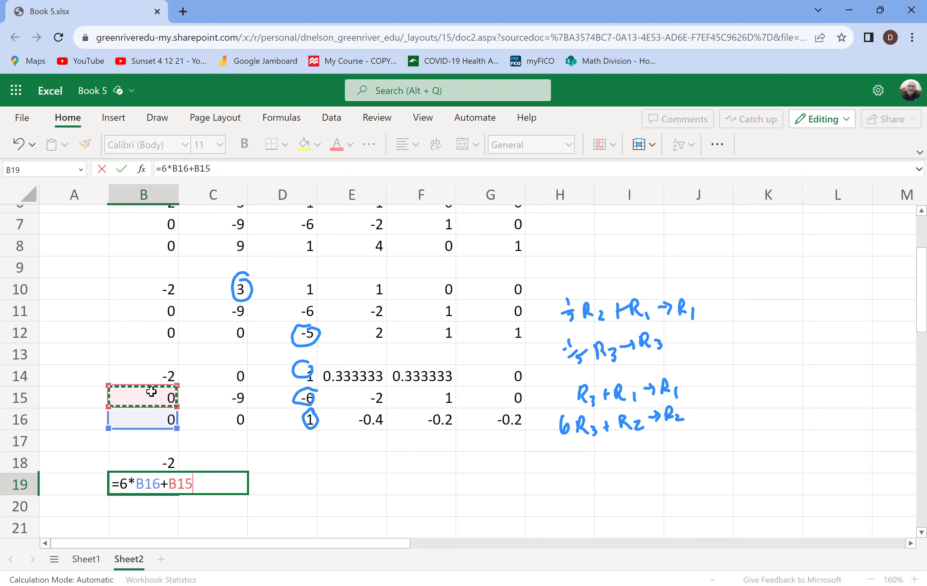
pyautogui.press('Return')
# Enter =B16 in B20 and fill the formulas in B18:B20 across through column G
pyautogui.write('=')
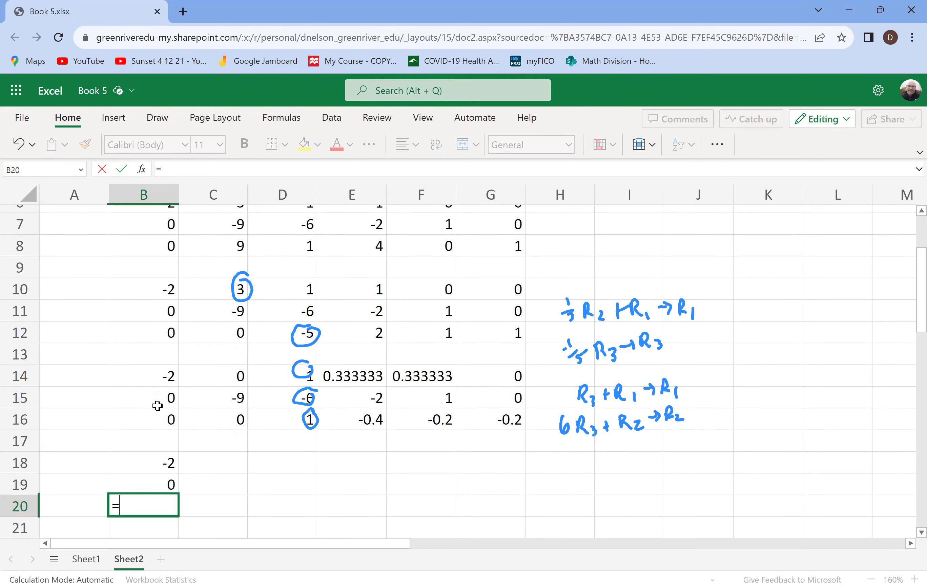
pyautogui.click(158, 419)
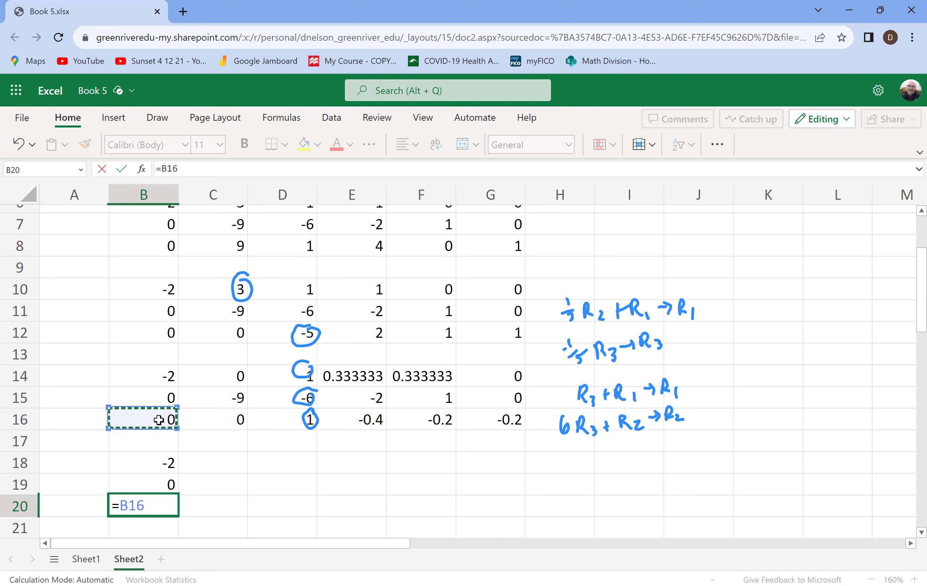
pyautogui.press('Return')
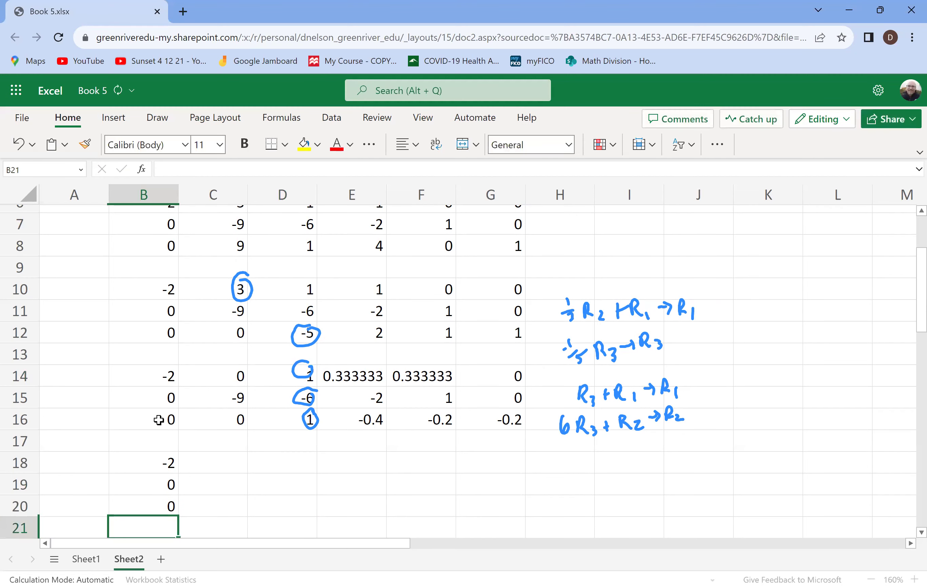
pyautogui.click(168, 463)
pyautogui.moveTo(168, 463); pyautogui.dragTo(165, 503)
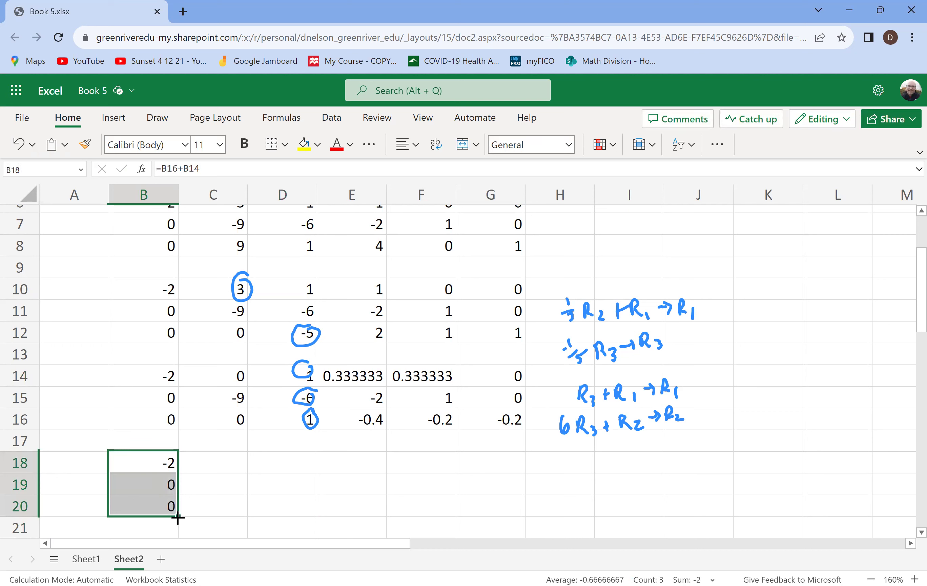
pyautogui.moveTo(179, 515); pyautogui.dragTo(473, 503)
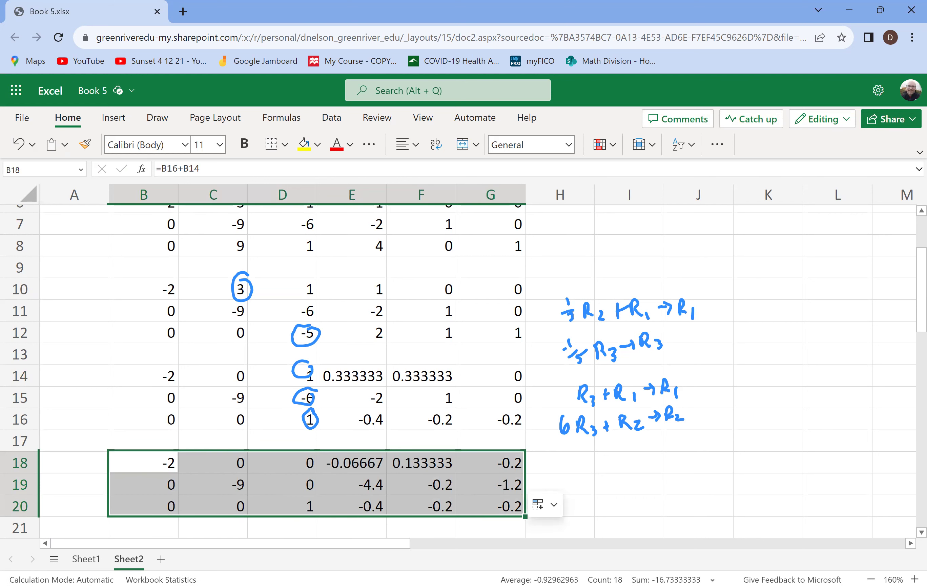
# Handwrite the row operations R1/-2→R1 and R2/-9→R2 beside the fifth matrix in rows 18 to 20
pyautogui.click(246, 461)
pyautogui.click(243, 485)
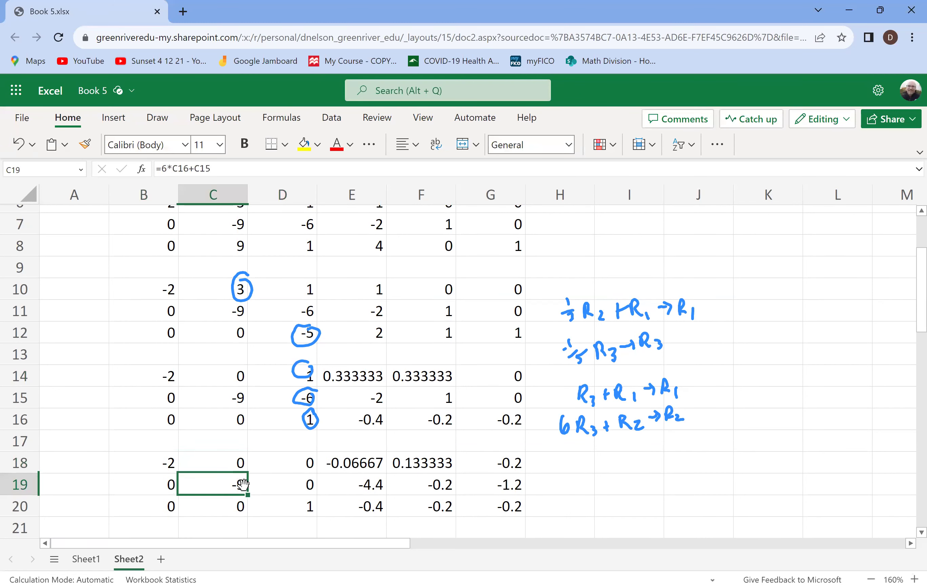
pyautogui.click(176, 463)
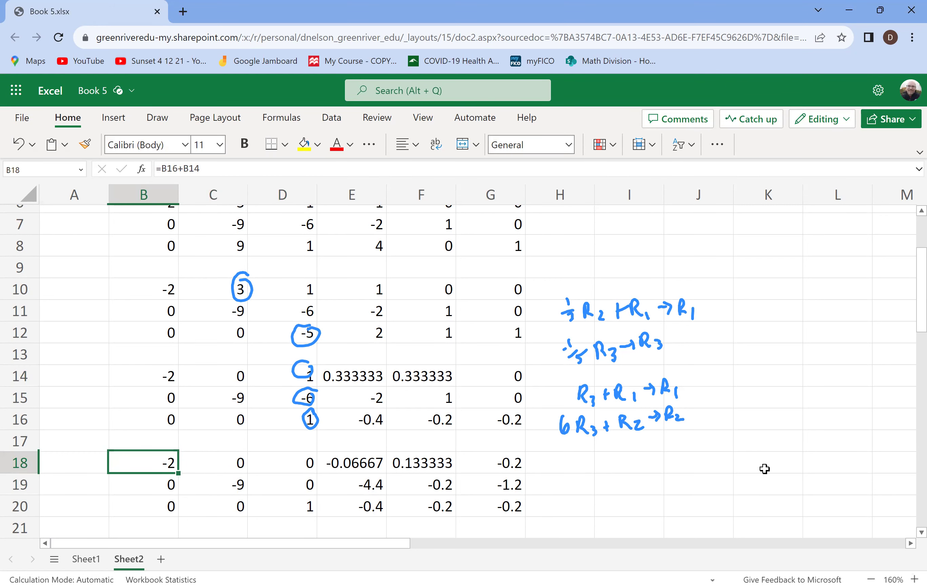
pyautogui.scroll(-1, 764, 468)
pyautogui.scroll(1, 764, 469)
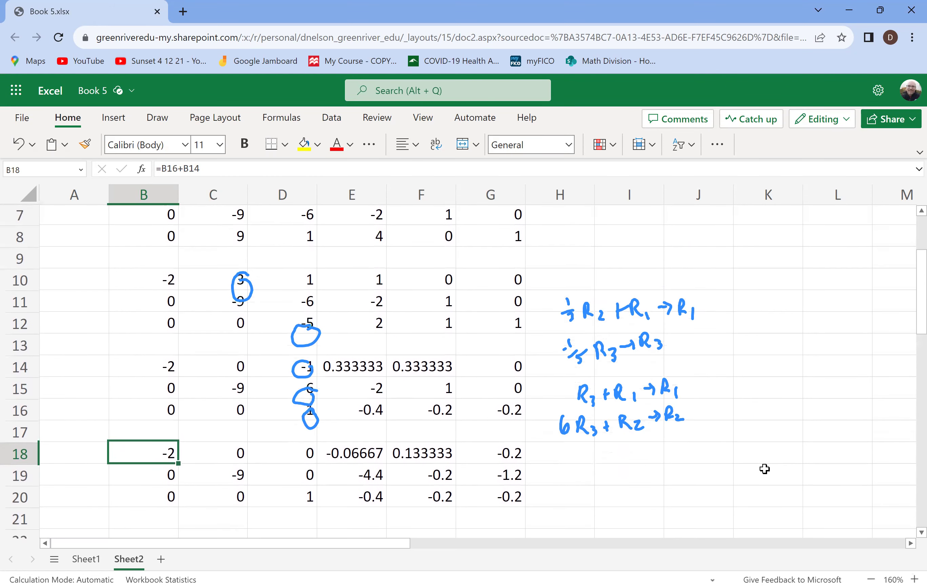
pyautogui.scroll(-2, 764, 468)
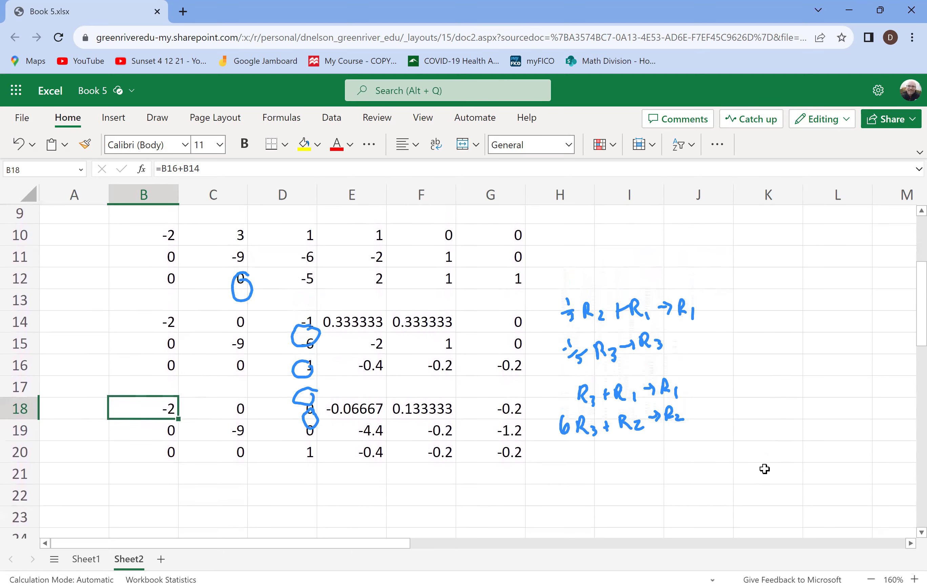
pyautogui.scroll(-4, 765, 469)
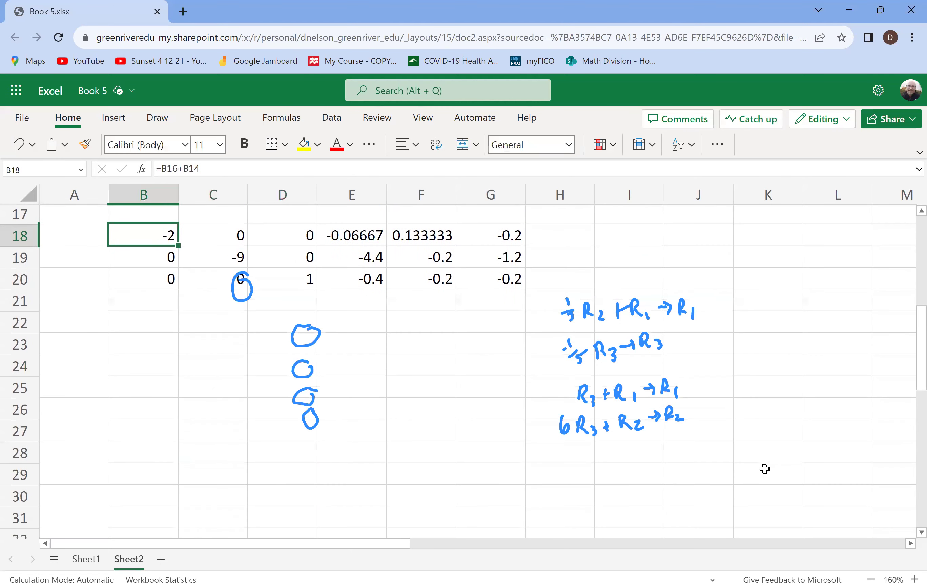
pyautogui.scroll(-1, 765, 469)
pyautogui.scroll(1, 764, 469)
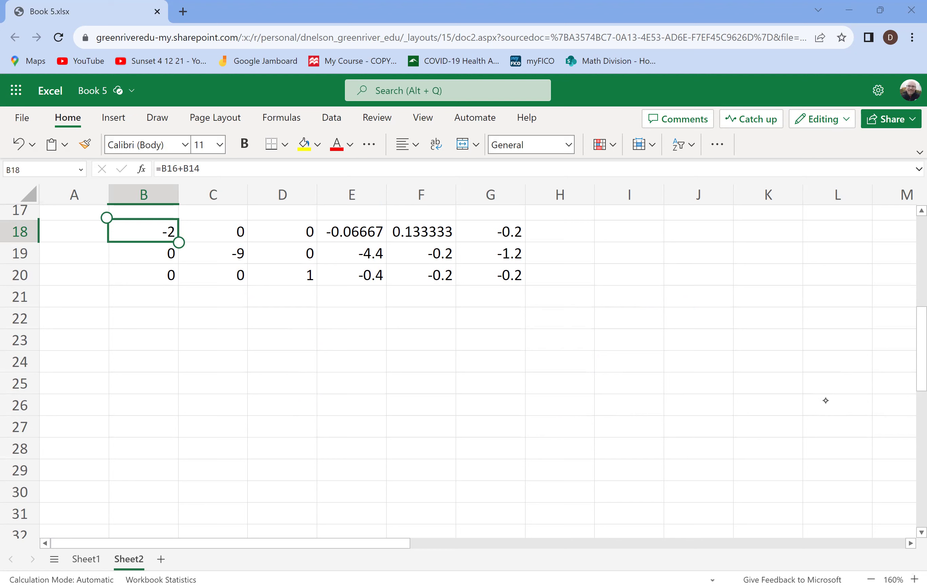
pyautogui.moveTo(585, 221)
pyautogui.mouseDown()
pyautogui.moveTo(604, 246)
pyautogui.moveTo(625, 238)
pyautogui.mouseUp()
pyautogui.moveTo(627, 232)
pyautogui.mouseDown()
pyautogui.moveTo(635, 243)
pyautogui.moveTo(662, 233)
pyautogui.moveTo(689, 237)
pyautogui.mouseUp()
pyautogui.moveTo(577, 276)
pyautogui.mouseDown()
pyautogui.moveTo(580, 269)
pyautogui.moveTo(602, 276)
pyautogui.moveTo(598, 287)
pyautogui.moveTo(618, 276)
pyautogui.moveTo(627, 286)
pyautogui.moveTo(656, 272)
pyautogui.mouseUp()
pyautogui.moveTo(651, 265)
pyautogui.mouseDown()
pyautogui.moveTo(650, 275)
pyautogui.moveTo(682, 277)
pyautogui.moveTo(631, 268)
pyautogui.mouseUp()
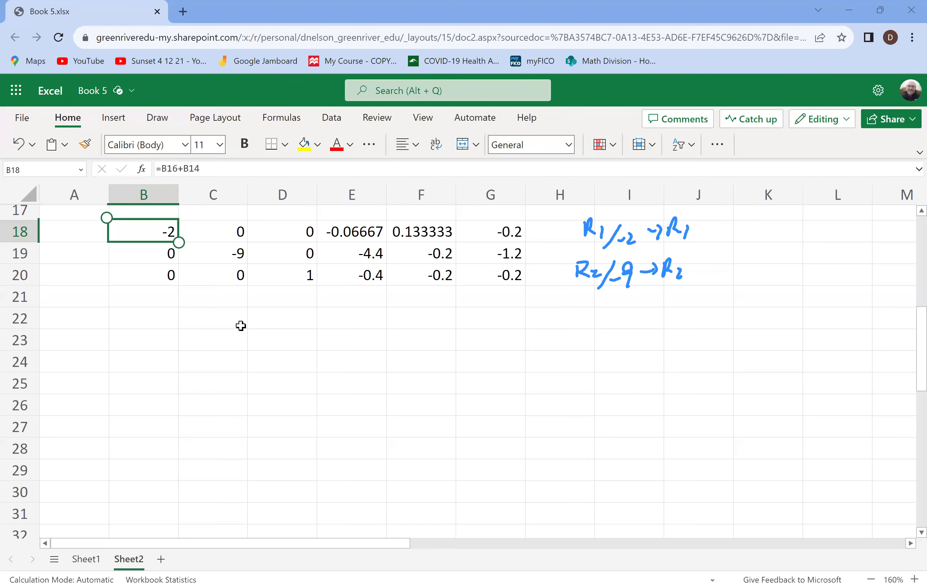
# Enter the formula =B18/-2 in B22 to scale the first row
pyautogui.click(152, 320)
pyautogui.write('=')
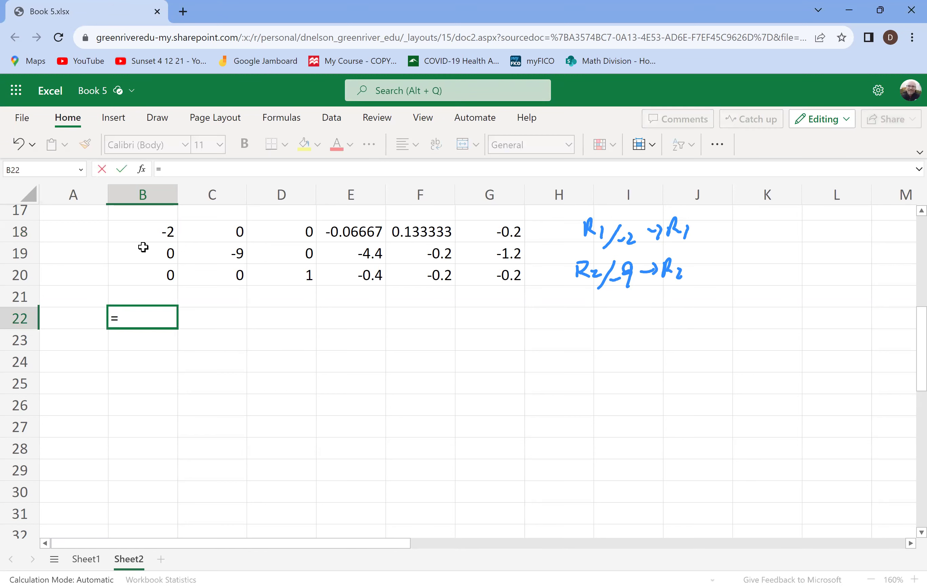
pyautogui.click(135, 232)
pyautogui.write('/')
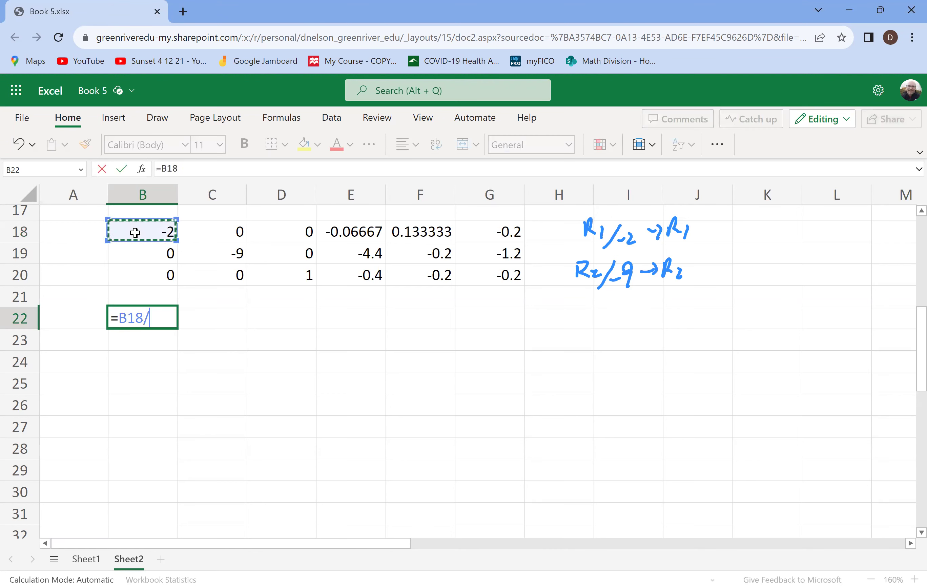
pyautogui.write('-2')
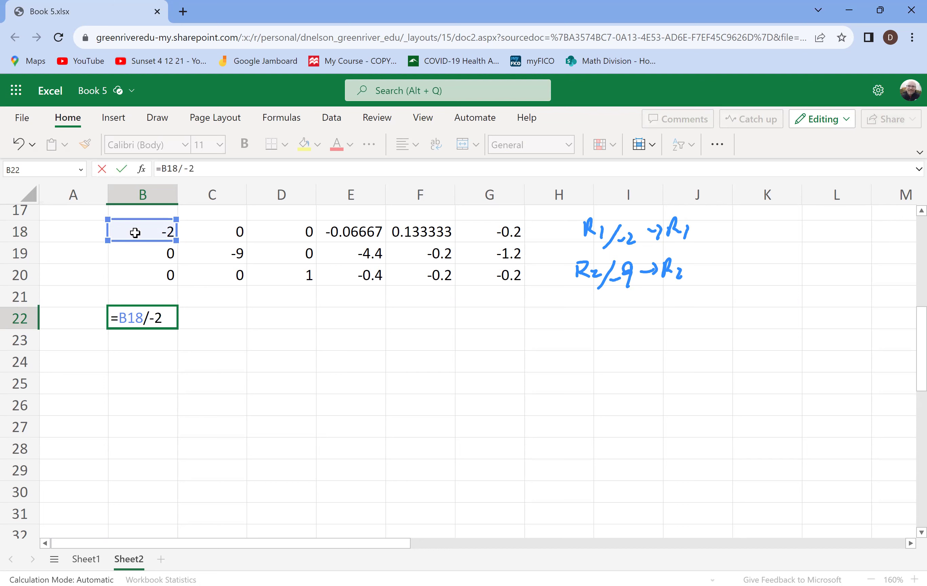
pyautogui.press('Return')
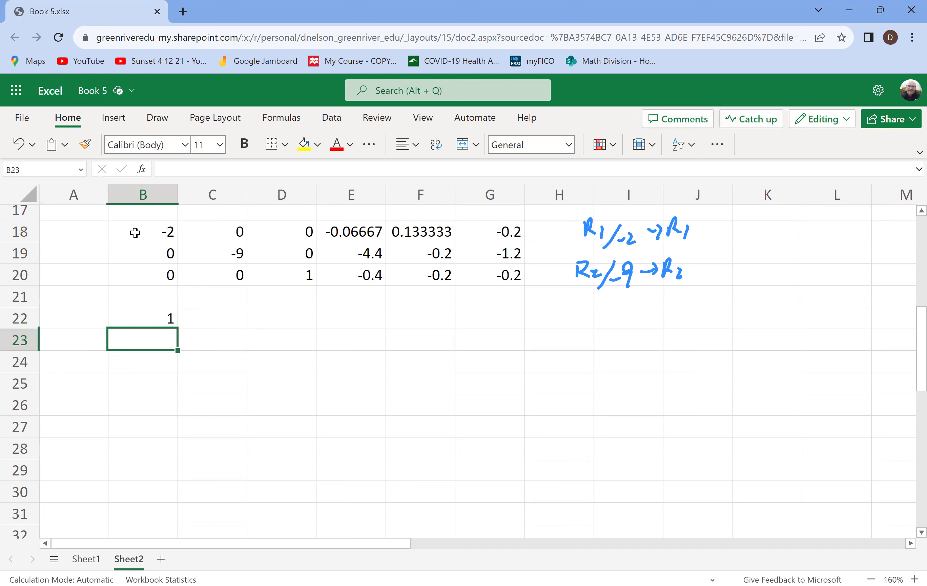
# Enter the formula =B19/-9 in B23 to scale the second row
pyautogui.write('=')
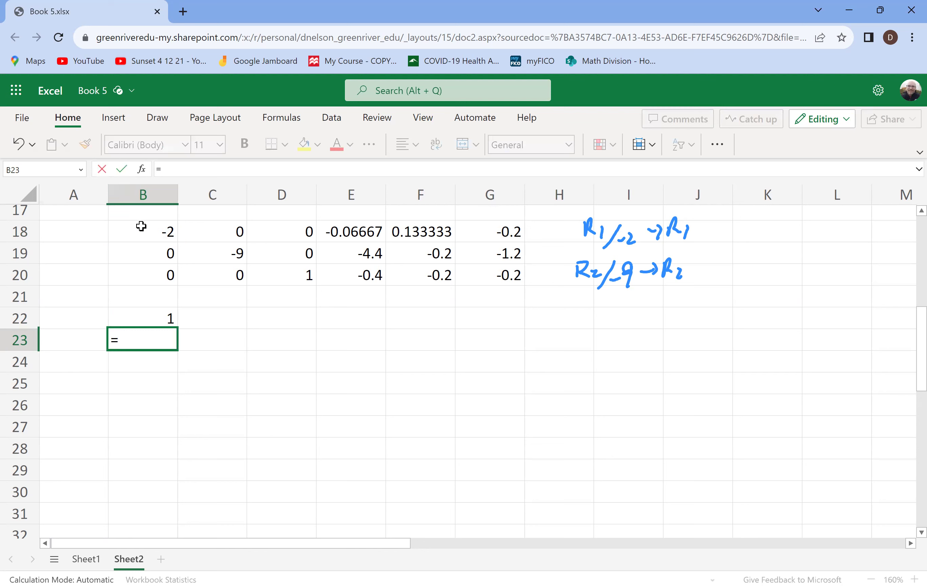
pyautogui.click(145, 253)
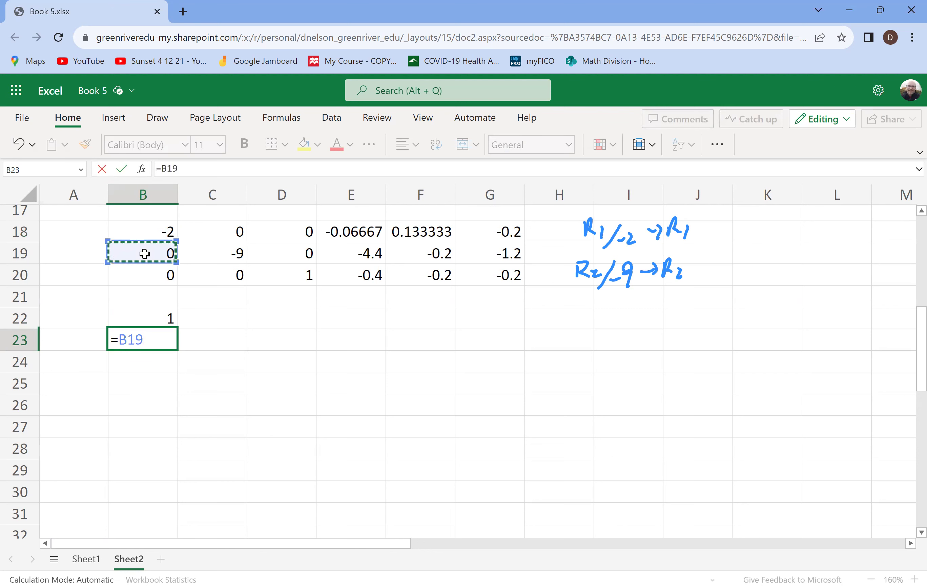
pyautogui.write('/-0')
pyautogui.press('BackSpace')
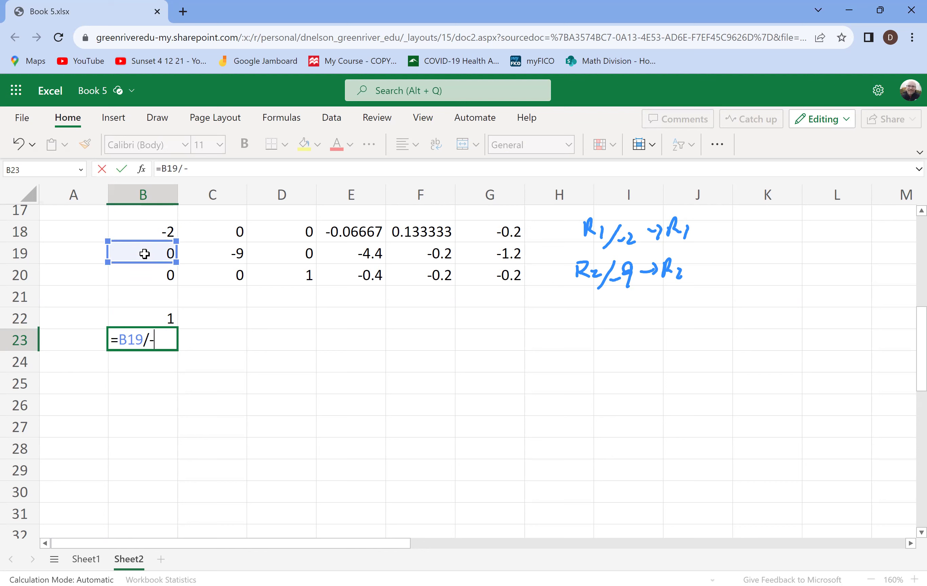
pyautogui.write('9')
pyautogui.press('Return')
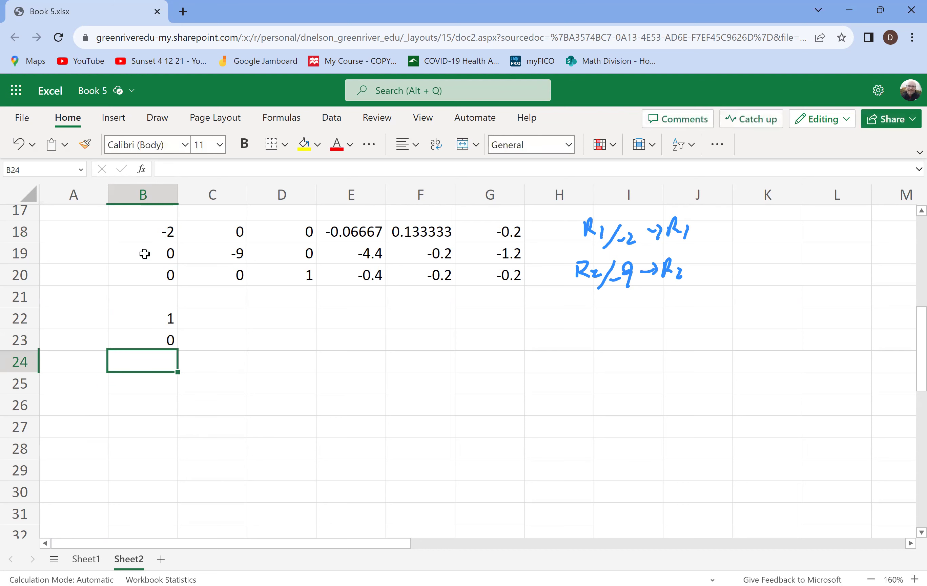
# Enter =B20 in B24 and fill the formulas in B22:B24 across through column G to complete the final matrix
pyautogui.write('=')
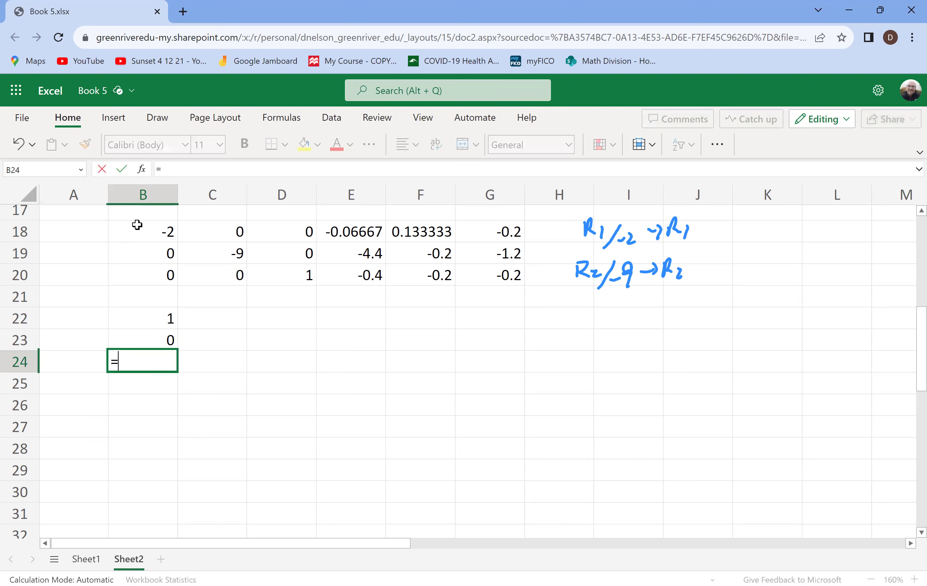
pyautogui.click(138, 268)
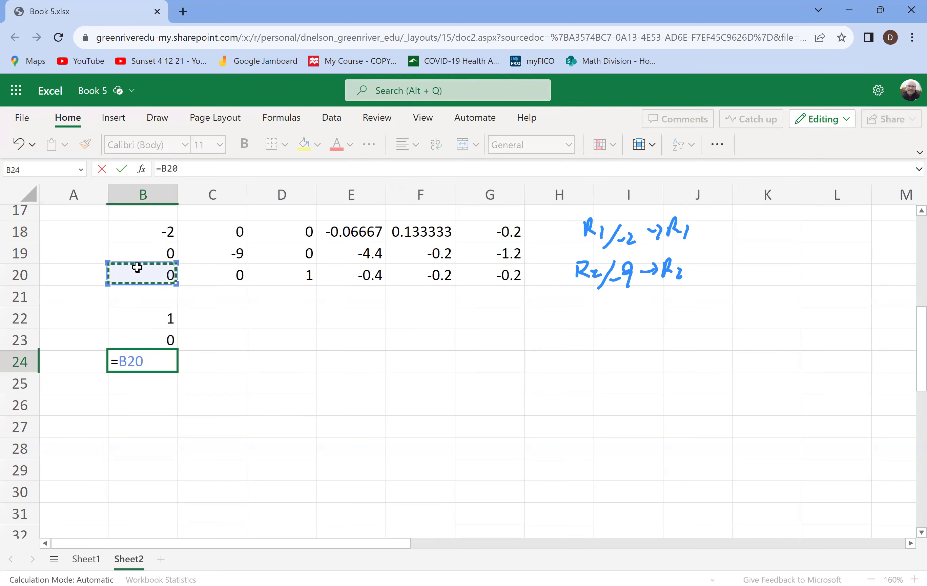
pyautogui.press('Return')
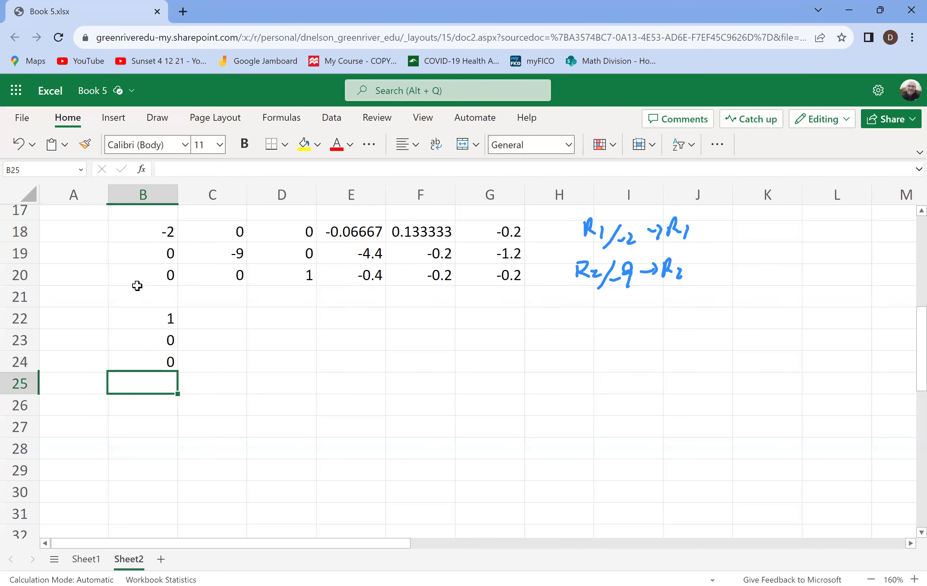
pyautogui.click(150, 363)
pyautogui.moveTo(163, 317); pyautogui.dragTo(477, 375)
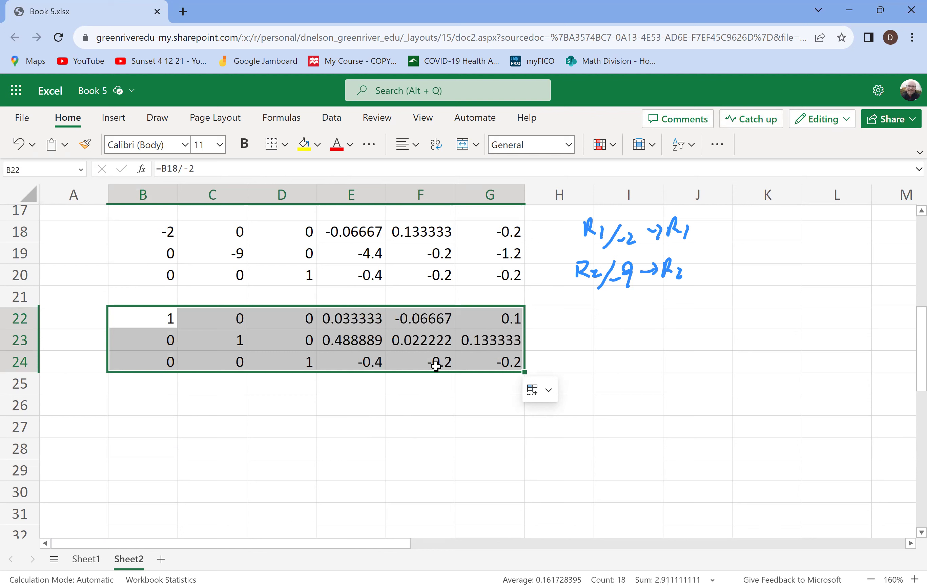
pyautogui.click(345, 319)
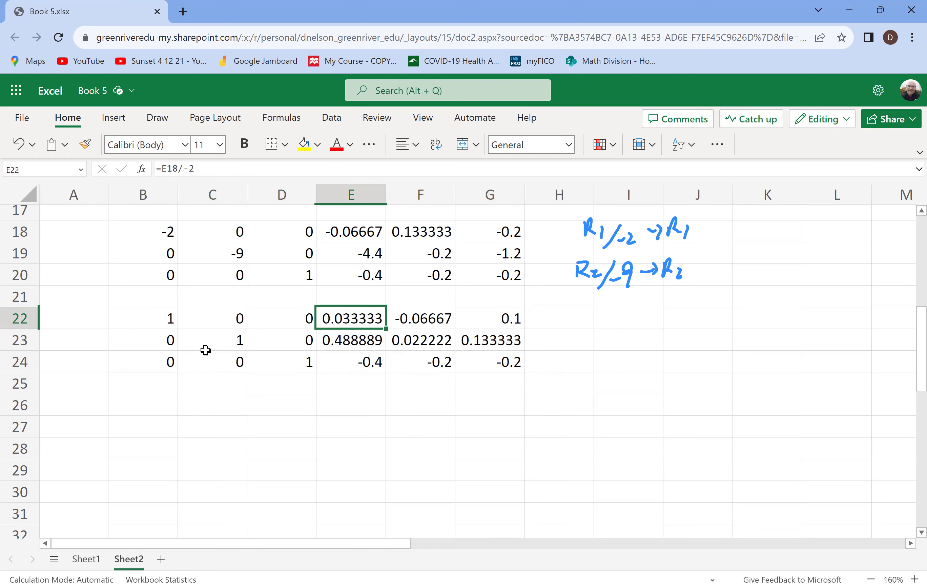
pyautogui.click(355, 411)
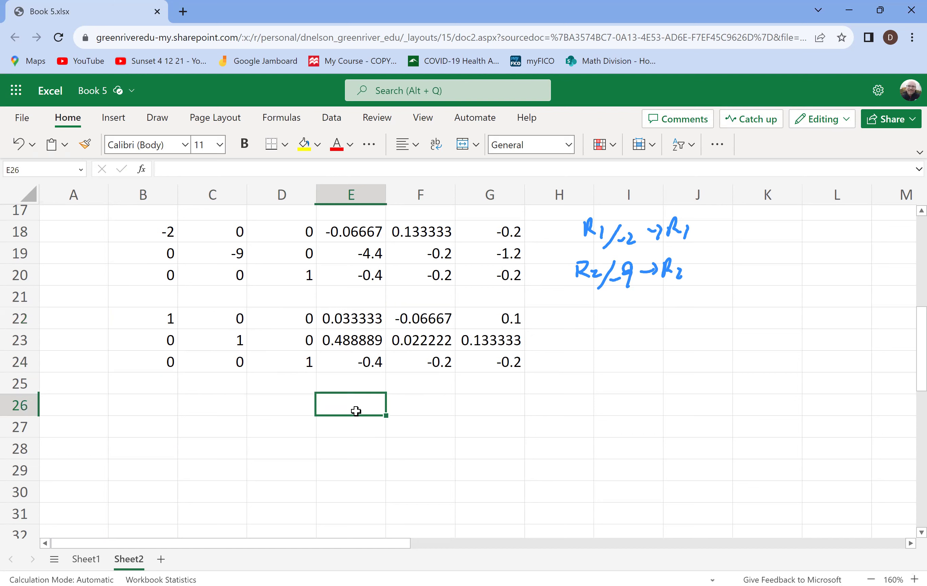
# Enter =E22 in E26 and fill it through G28 to copy out the inverse matrix from E22:G24
pyautogui.write('=')
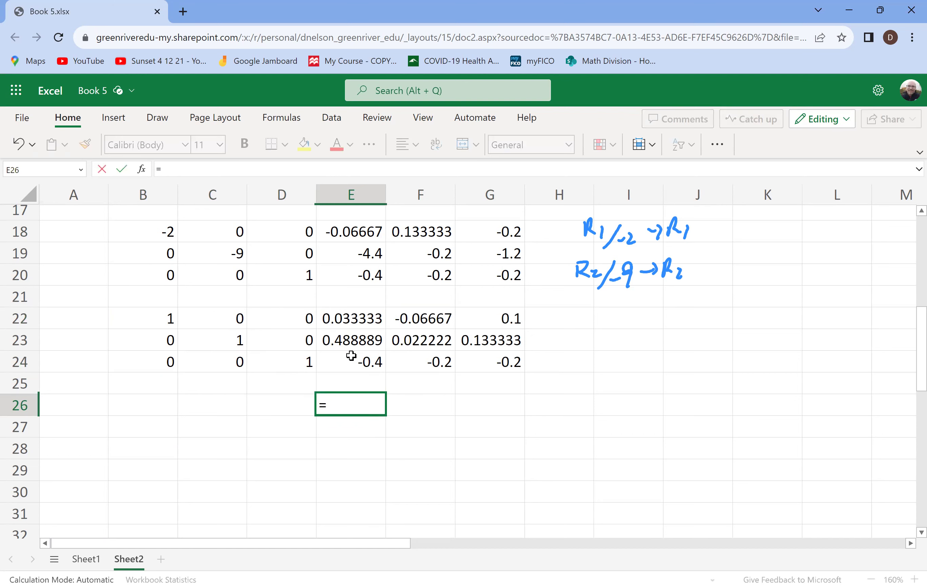
pyautogui.click(343, 322)
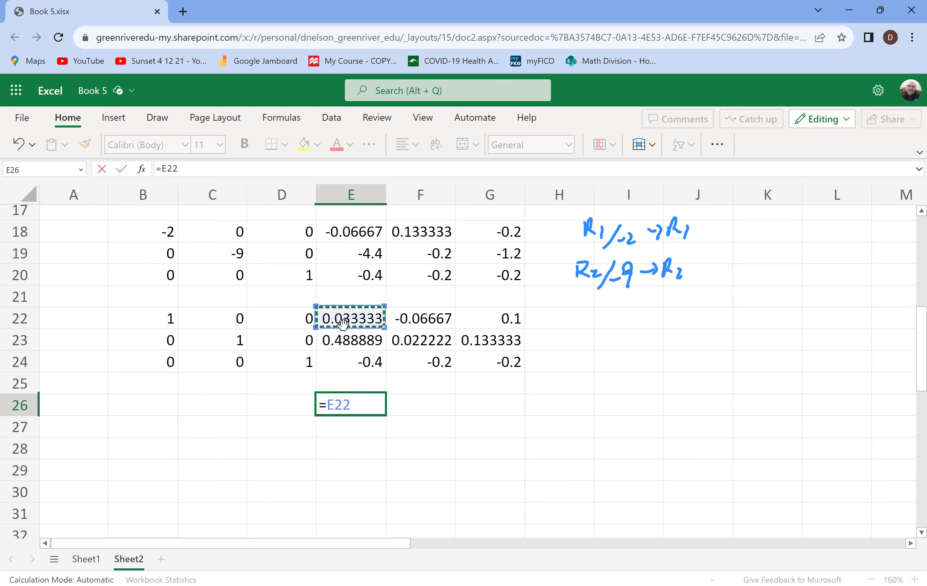
pyautogui.press('Return')
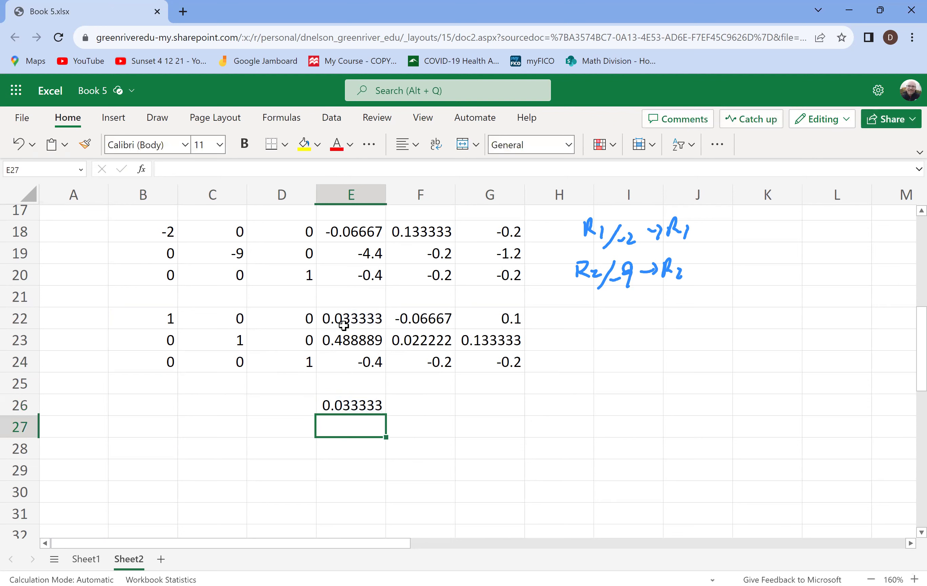
pyautogui.click(363, 403)
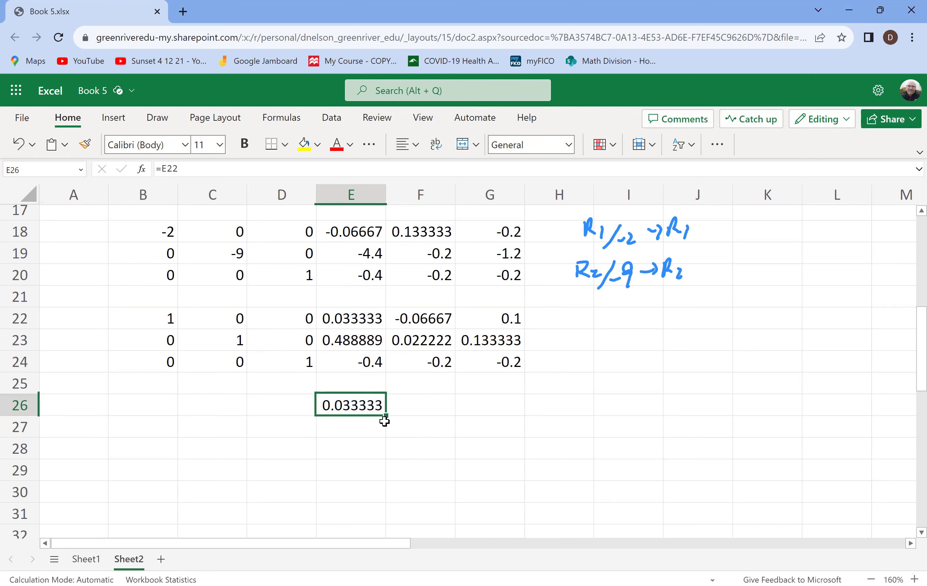
pyautogui.moveTo(408, 414); pyautogui.dragTo(521, 452)
pyautogui.click(461, 447)
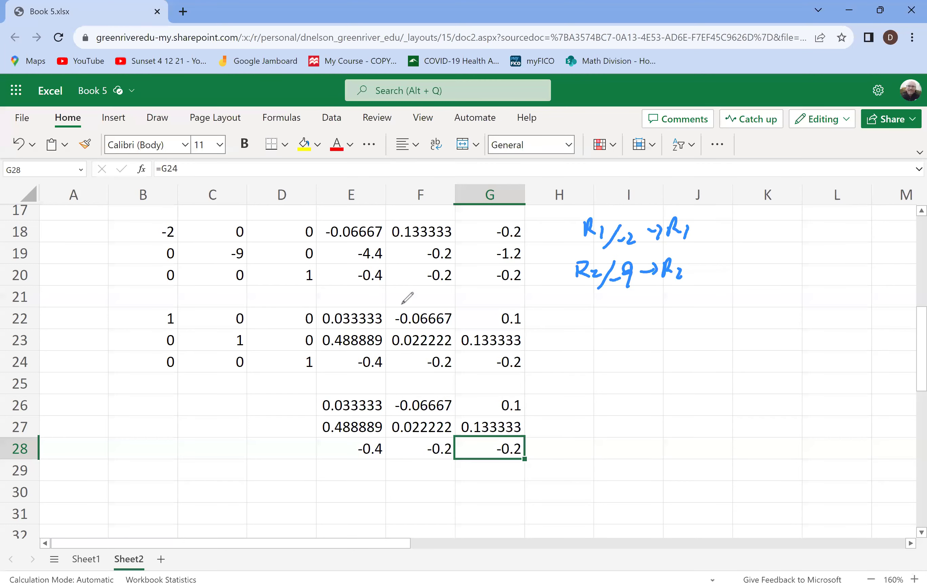
# Circle the matrices in E22:G24 and E26:G28 by hand and write = A⁻¹ beside the lower one
pyautogui.moveTo(398, 298)
pyautogui.mouseDown()
pyautogui.moveTo(325, 304)
pyautogui.moveTo(375, 382)
pyautogui.moveTo(481, 385)
pyautogui.moveTo(491, 295)
pyautogui.moveTo(382, 299)
pyautogui.mouseUp()
pyautogui.moveTo(550, 423); pyautogui.dragTo(580, 435)
pyautogui.moveTo(588, 409)
pyautogui.mouseDown()
pyautogui.moveTo(595, 430)
pyautogui.moveTo(603, 395)
pyautogui.mouseUp()
pyautogui.moveTo(603, 390); pyautogui.dragTo(604, 403)
pyautogui.moveTo(526, 386)
pyautogui.mouseDown()
pyautogui.moveTo(308, 412)
pyautogui.moveTo(382, 493)
pyautogui.moveTo(531, 393)
pyautogui.moveTo(512, 386)
pyautogui.mouseUp()
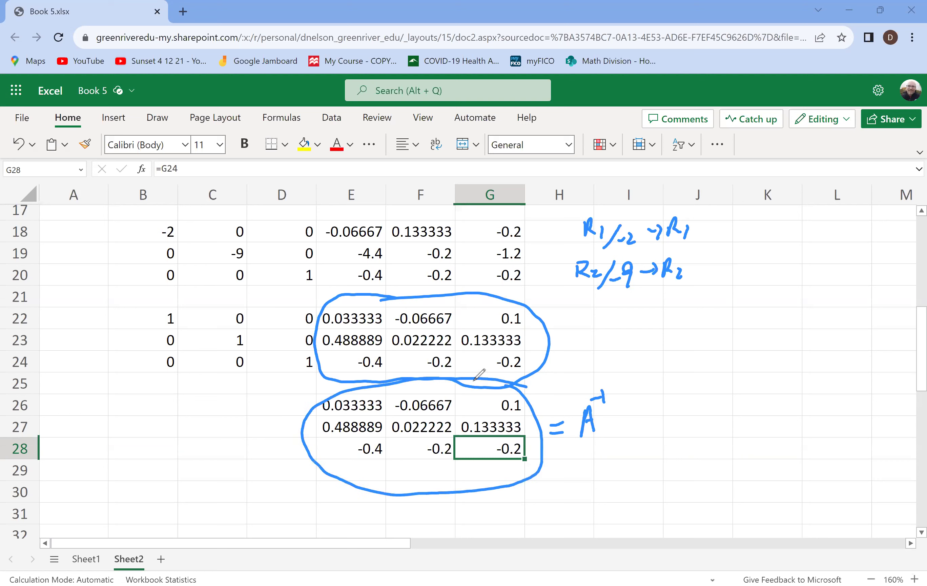